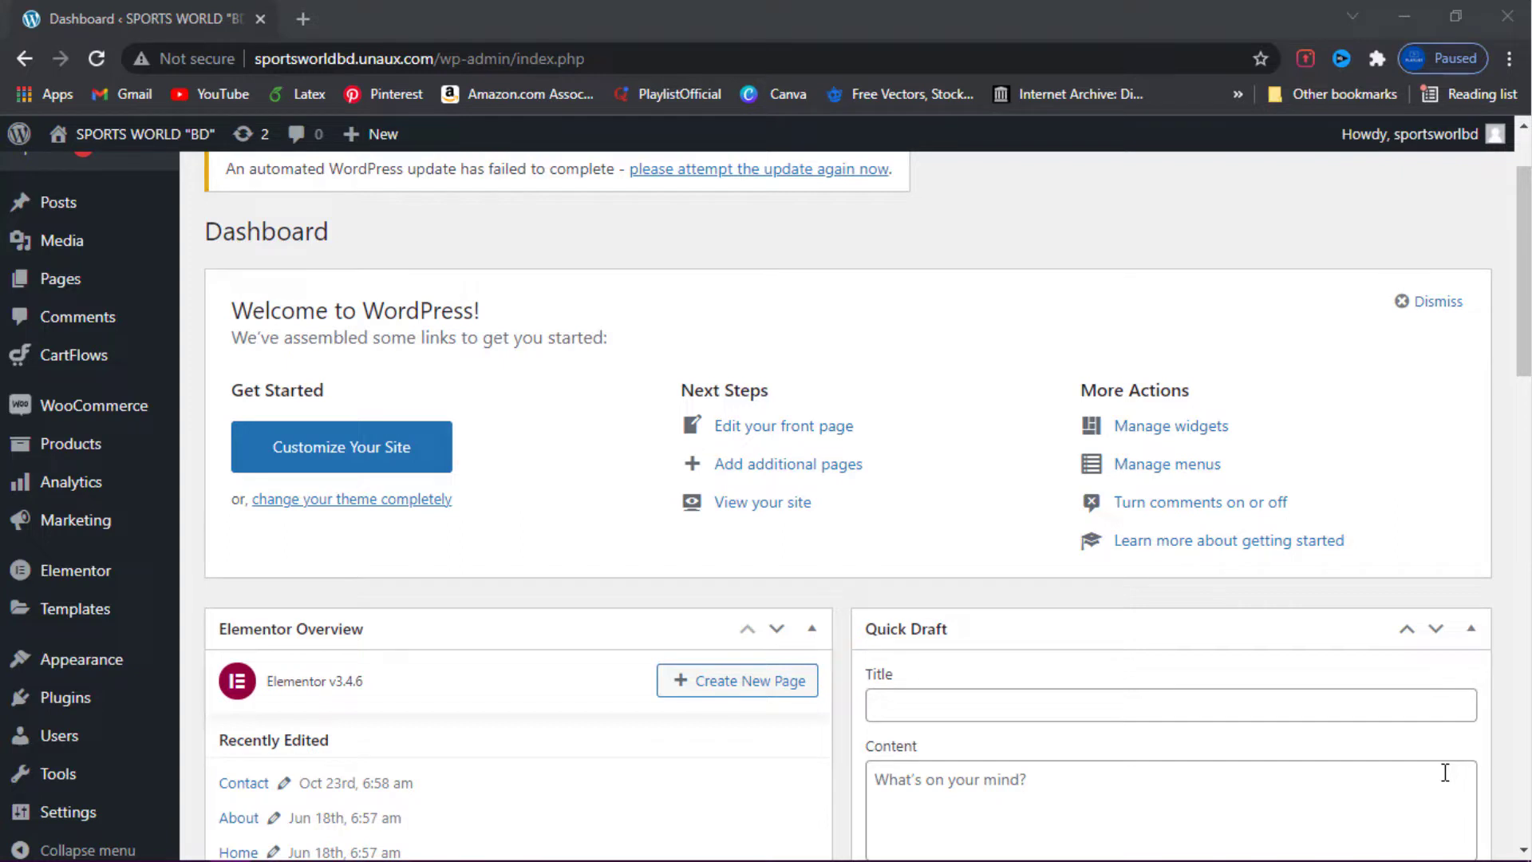
# Open the live site in a new tab and examine its Contact page from the contact details down to the footer.
pyautogui.moveTo(143, 134)
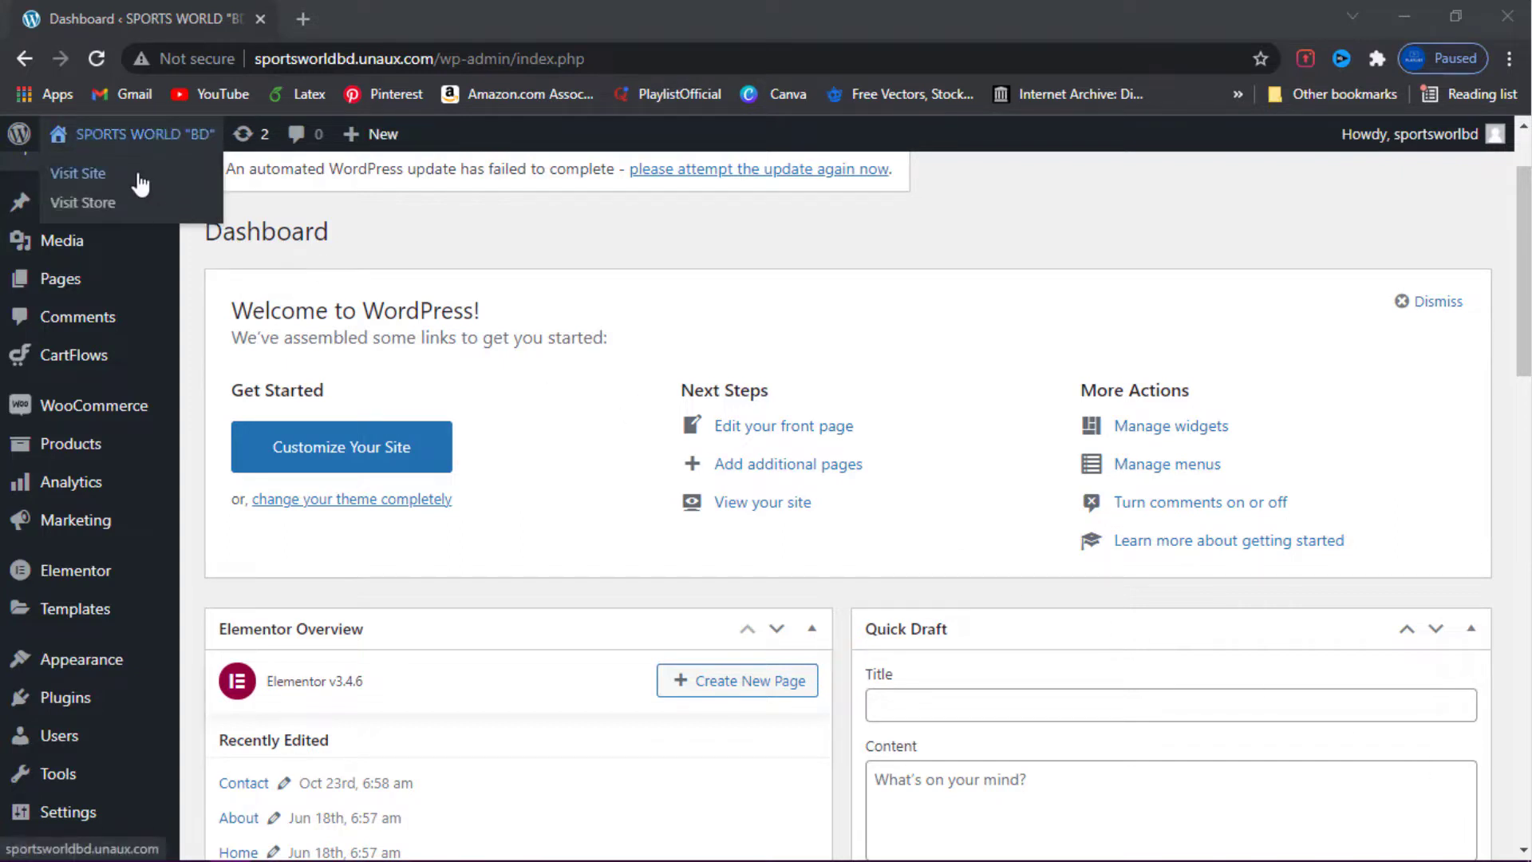
pyautogui.rightClick(140, 173)
pyautogui.click(174, 190)
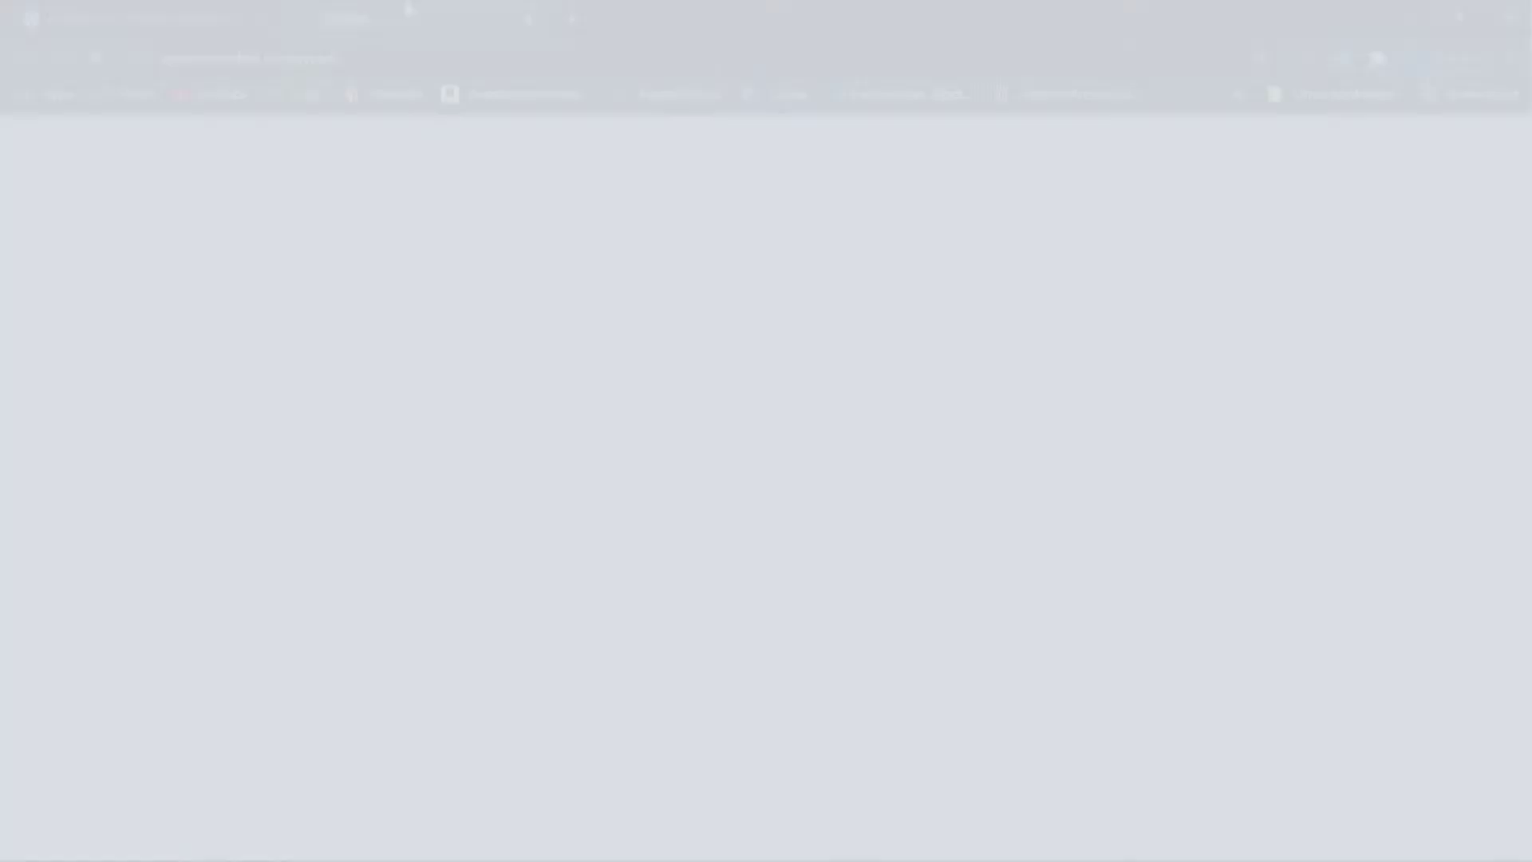
pyautogui.click(409, 9)
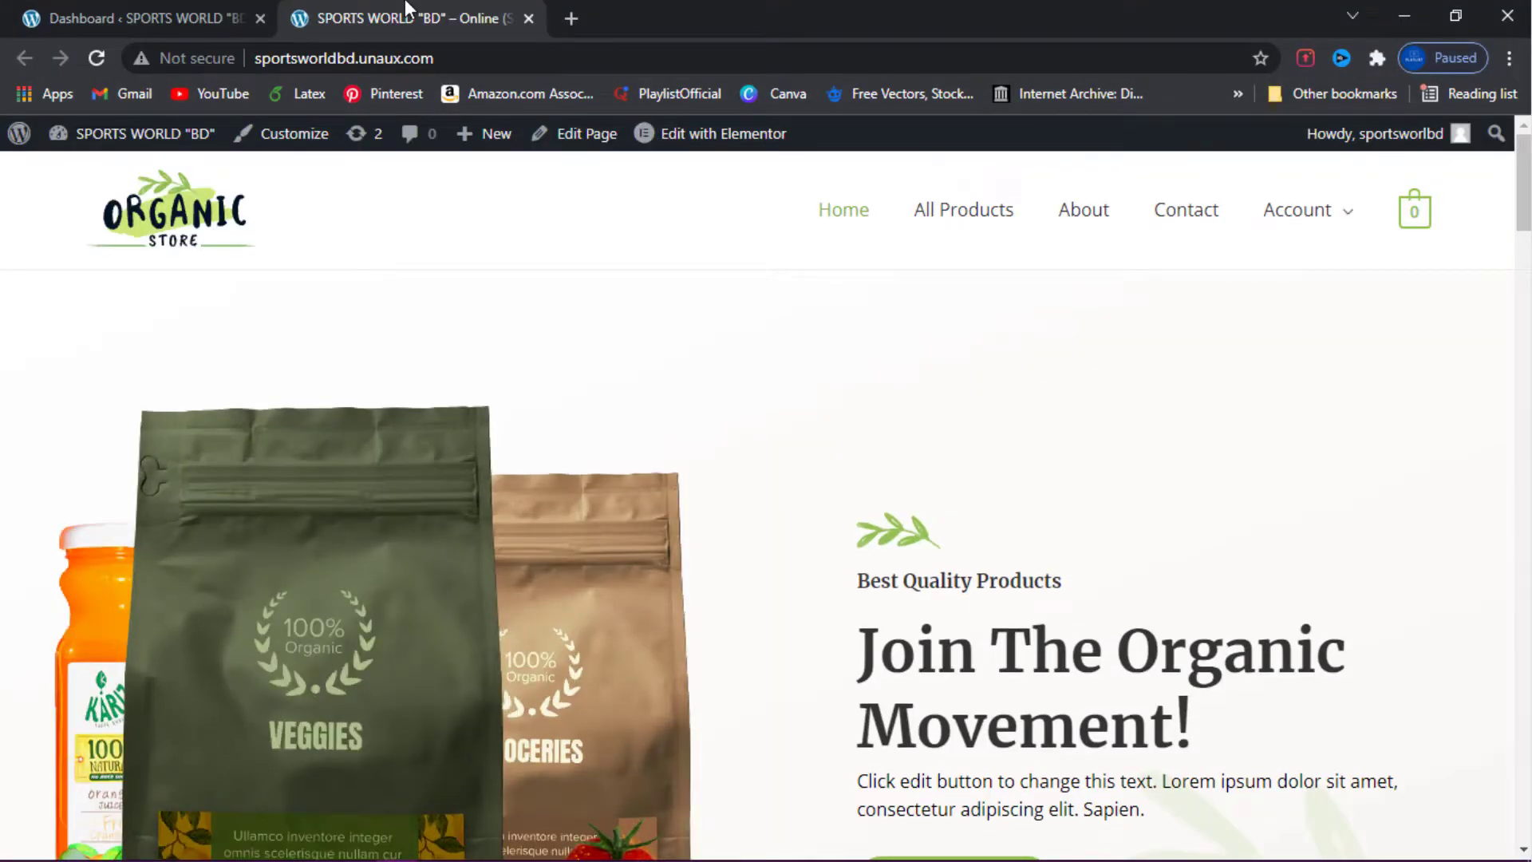
pyautogui.click(1183, 217)
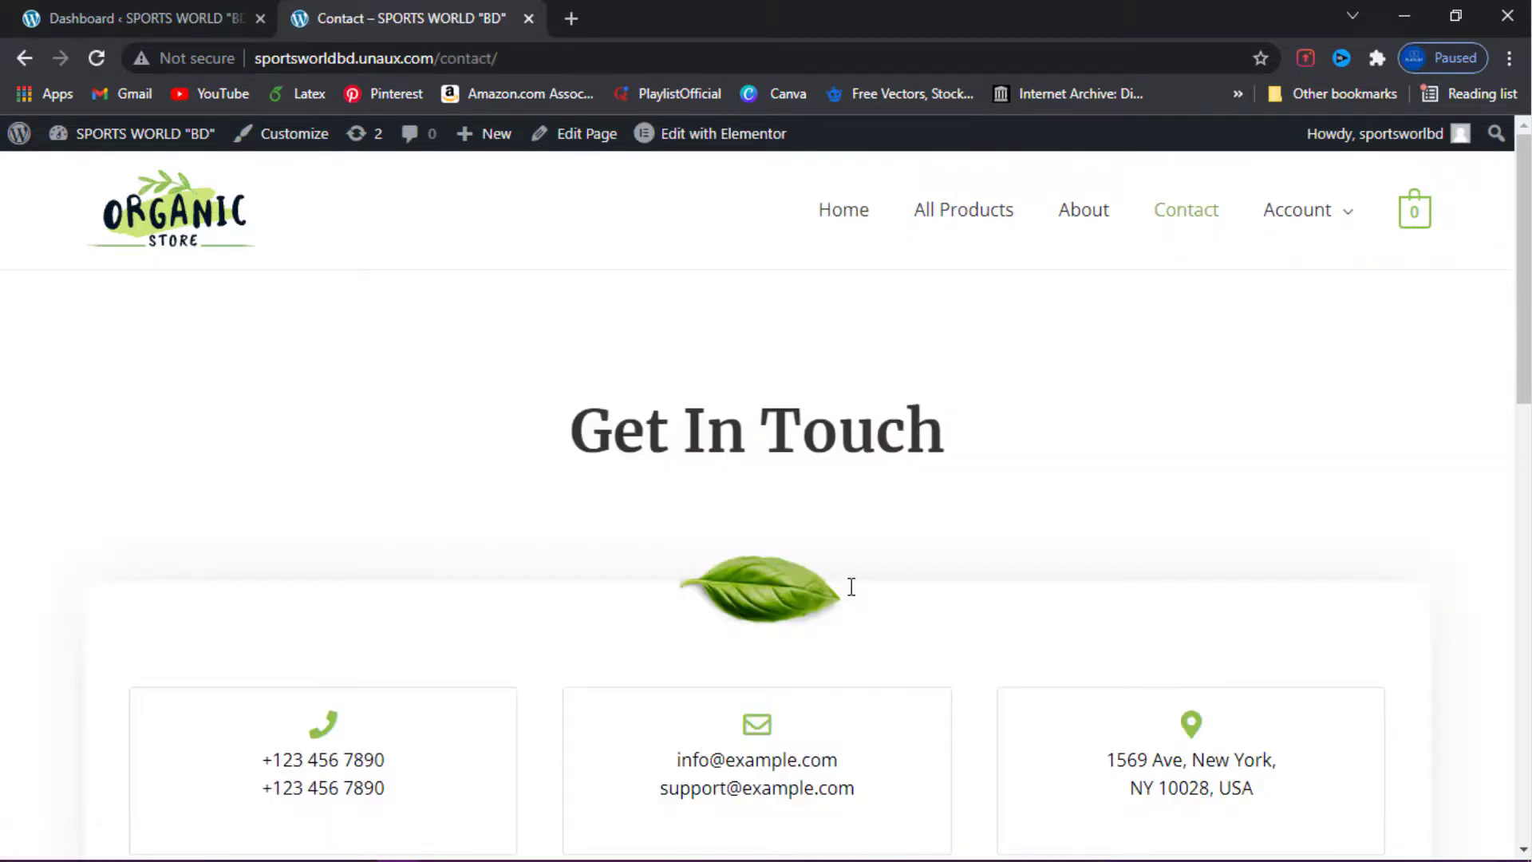
pyautogui.scroll(-15, 851, 586)
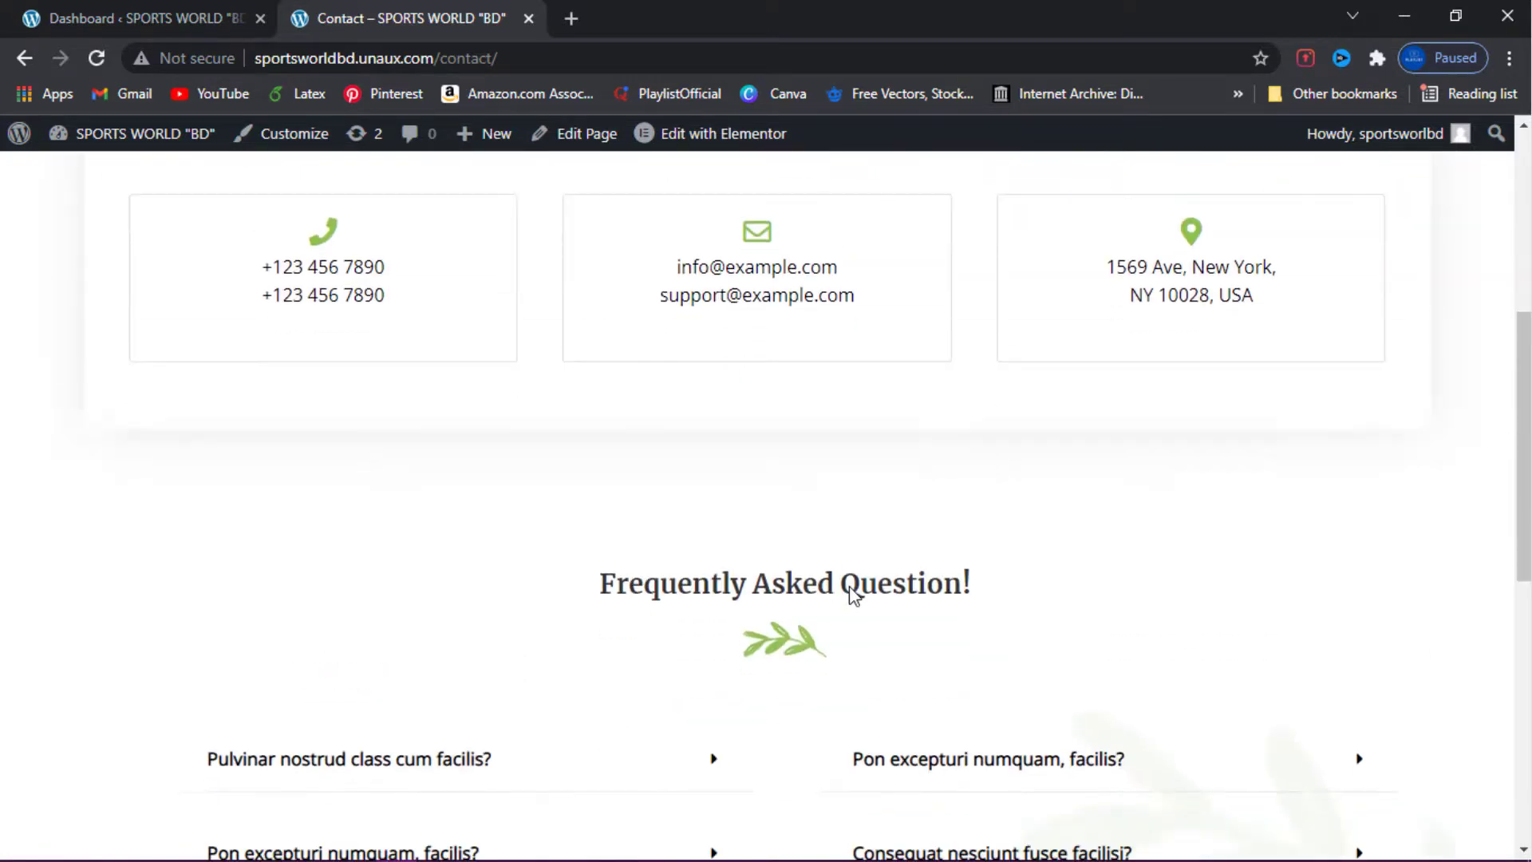
pyautogui.scroll(2, 848, 585)
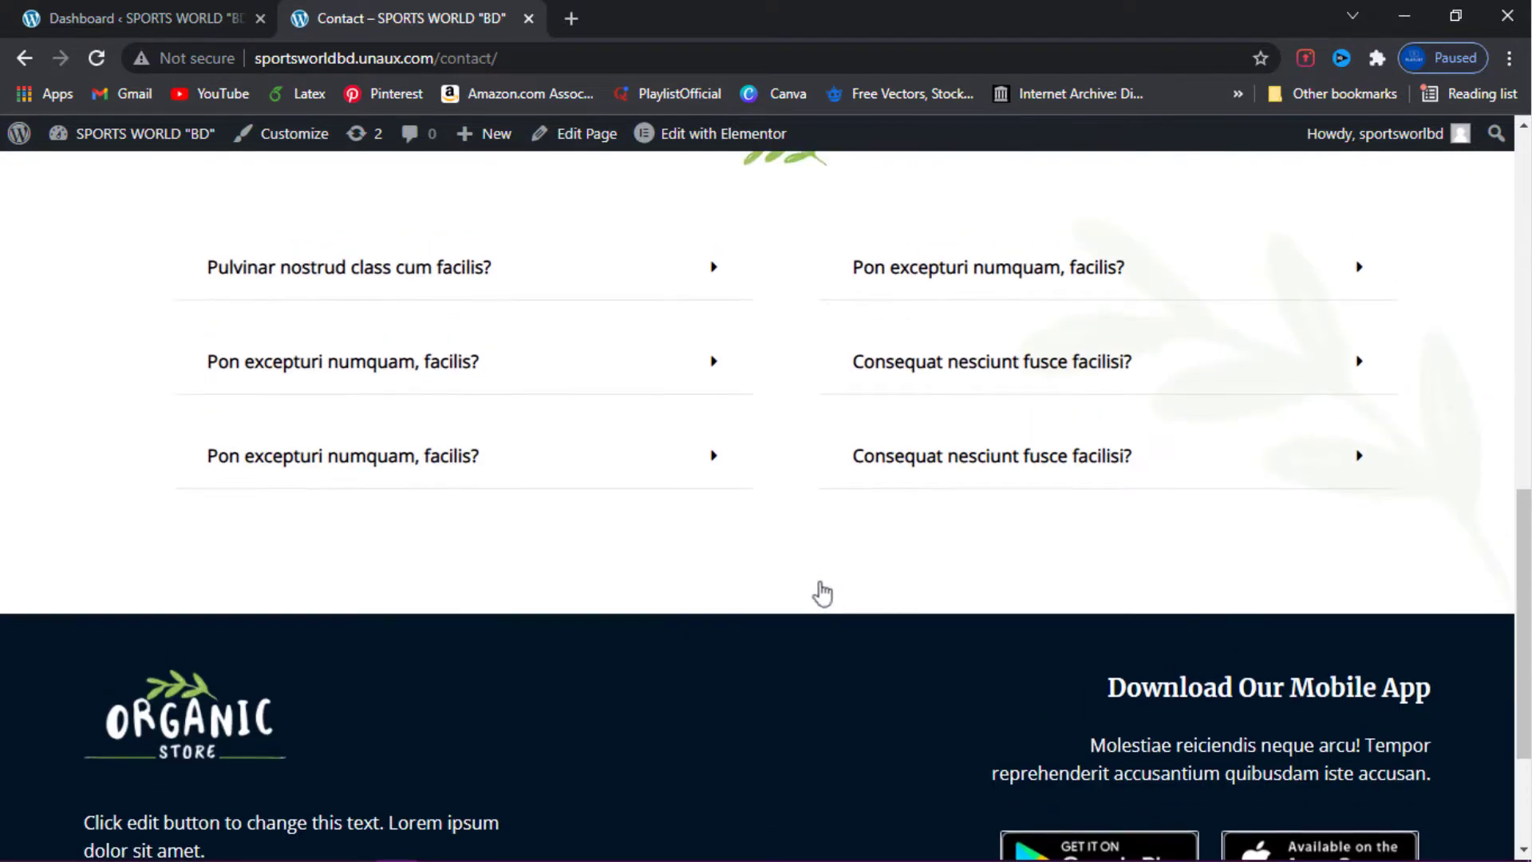
pyautogui.scroll(15, 576, 549)
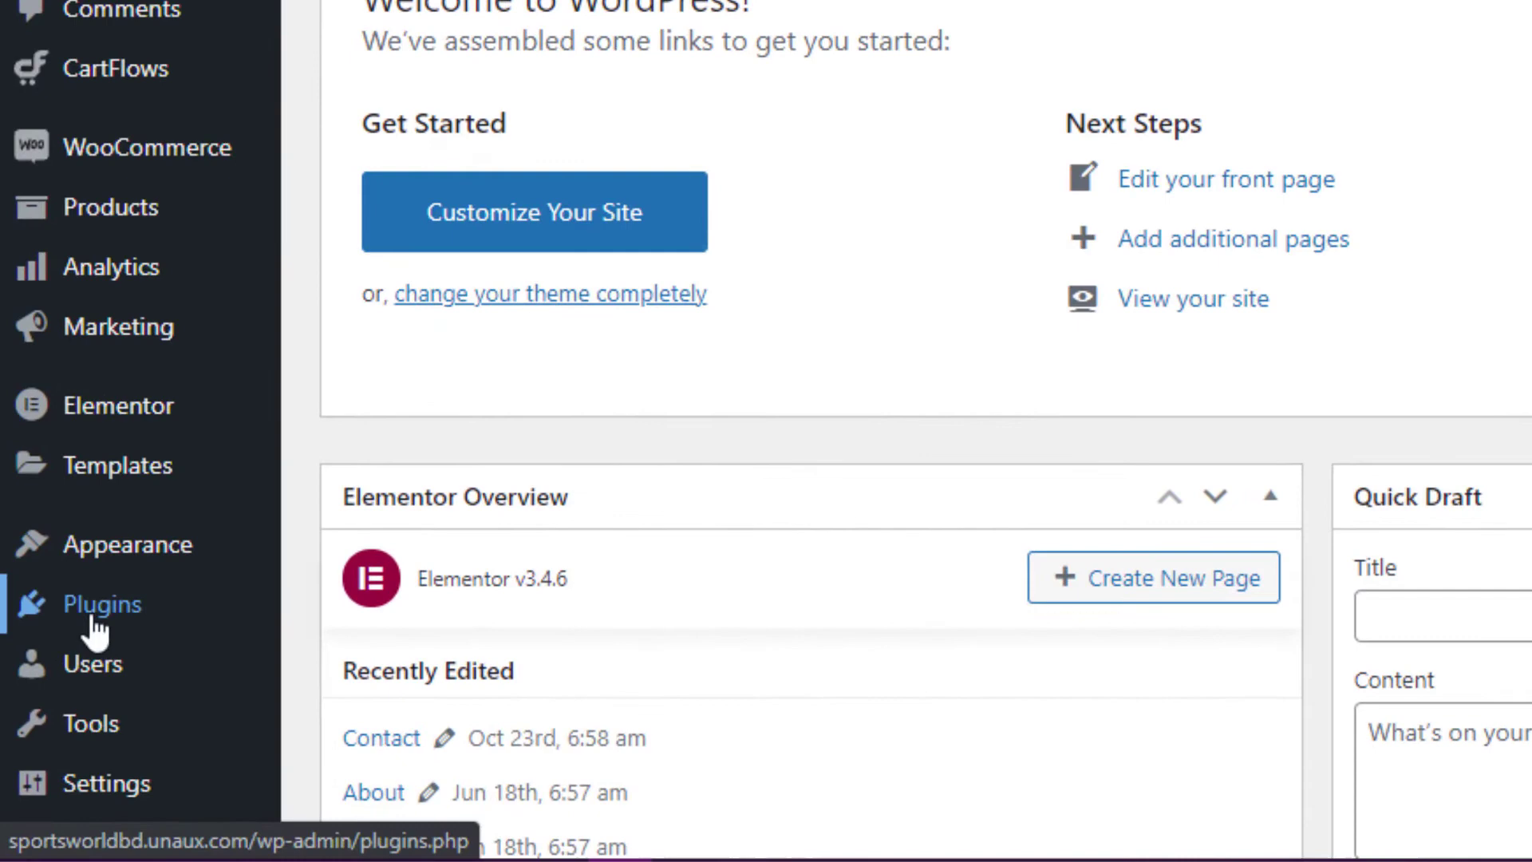
# Go to the page for adding new plugins and search for "ninja form".
pyautogui.moveTo(97, 631)
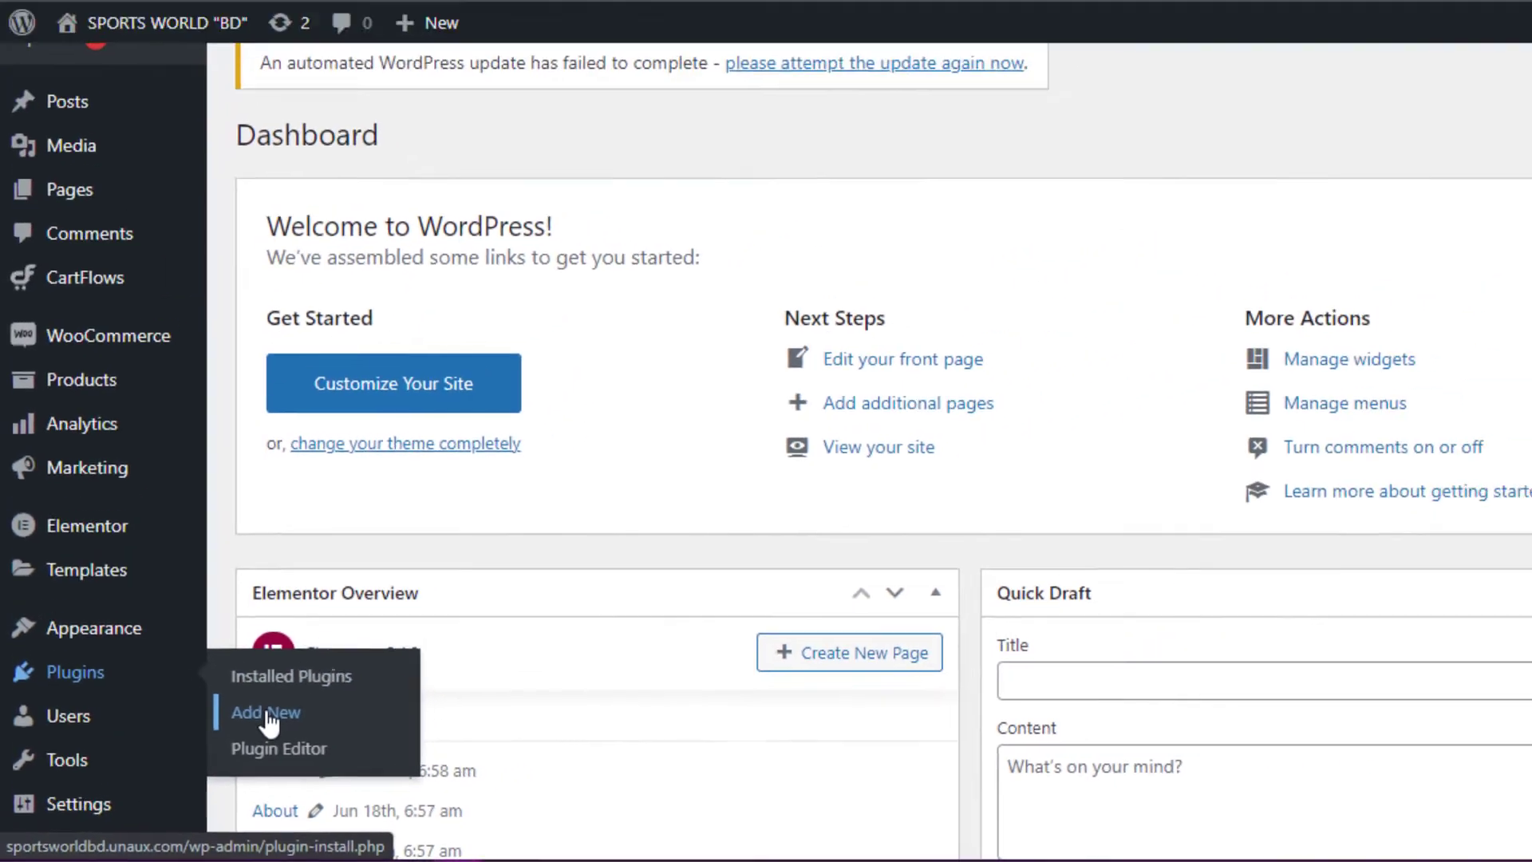
pyautogui.click(358, 664)
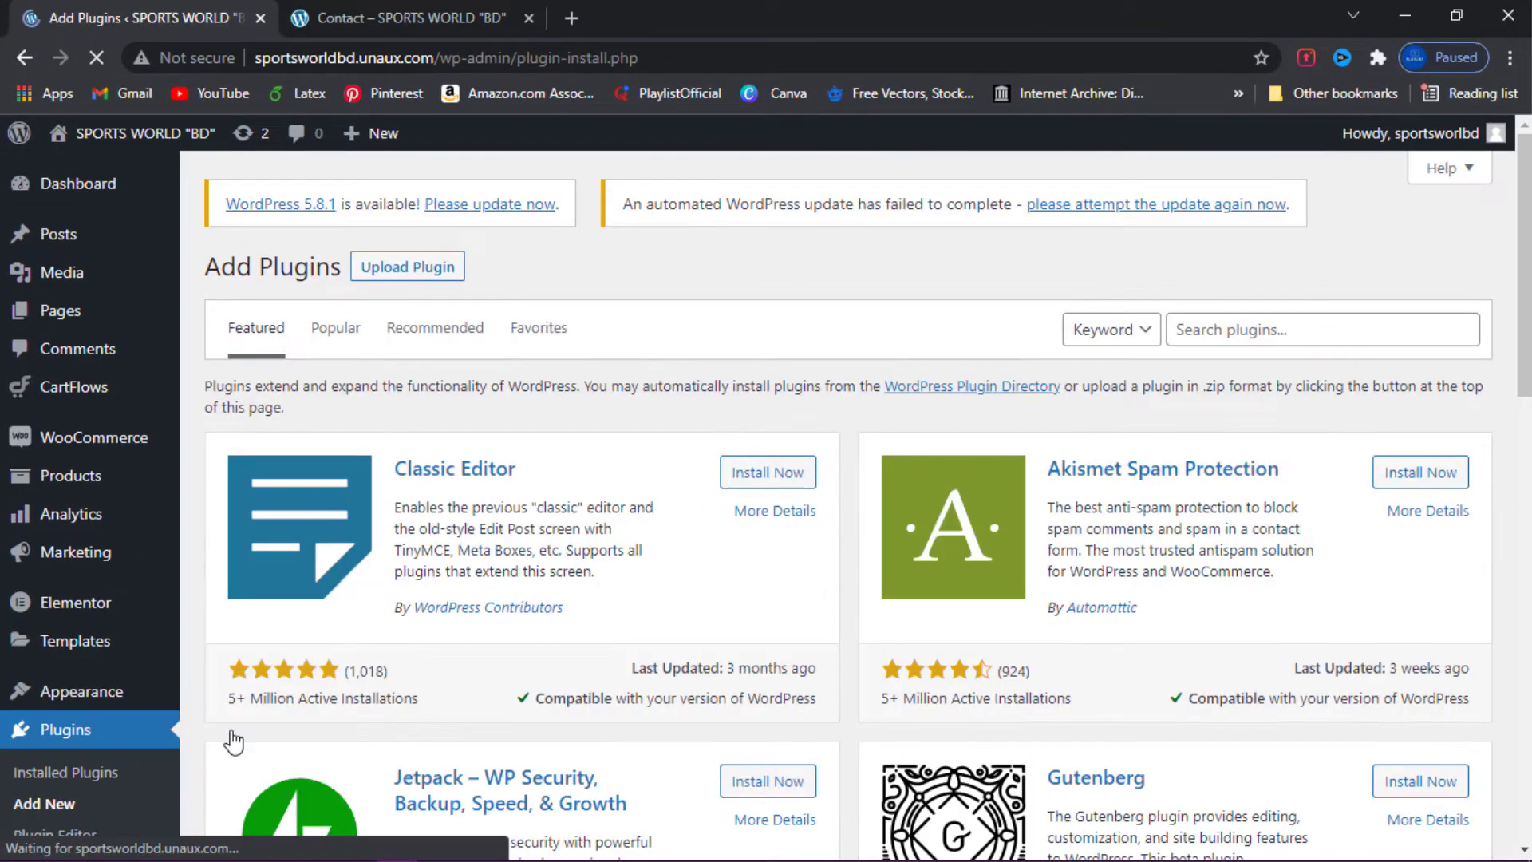
pyautogui.click(1210, 335)
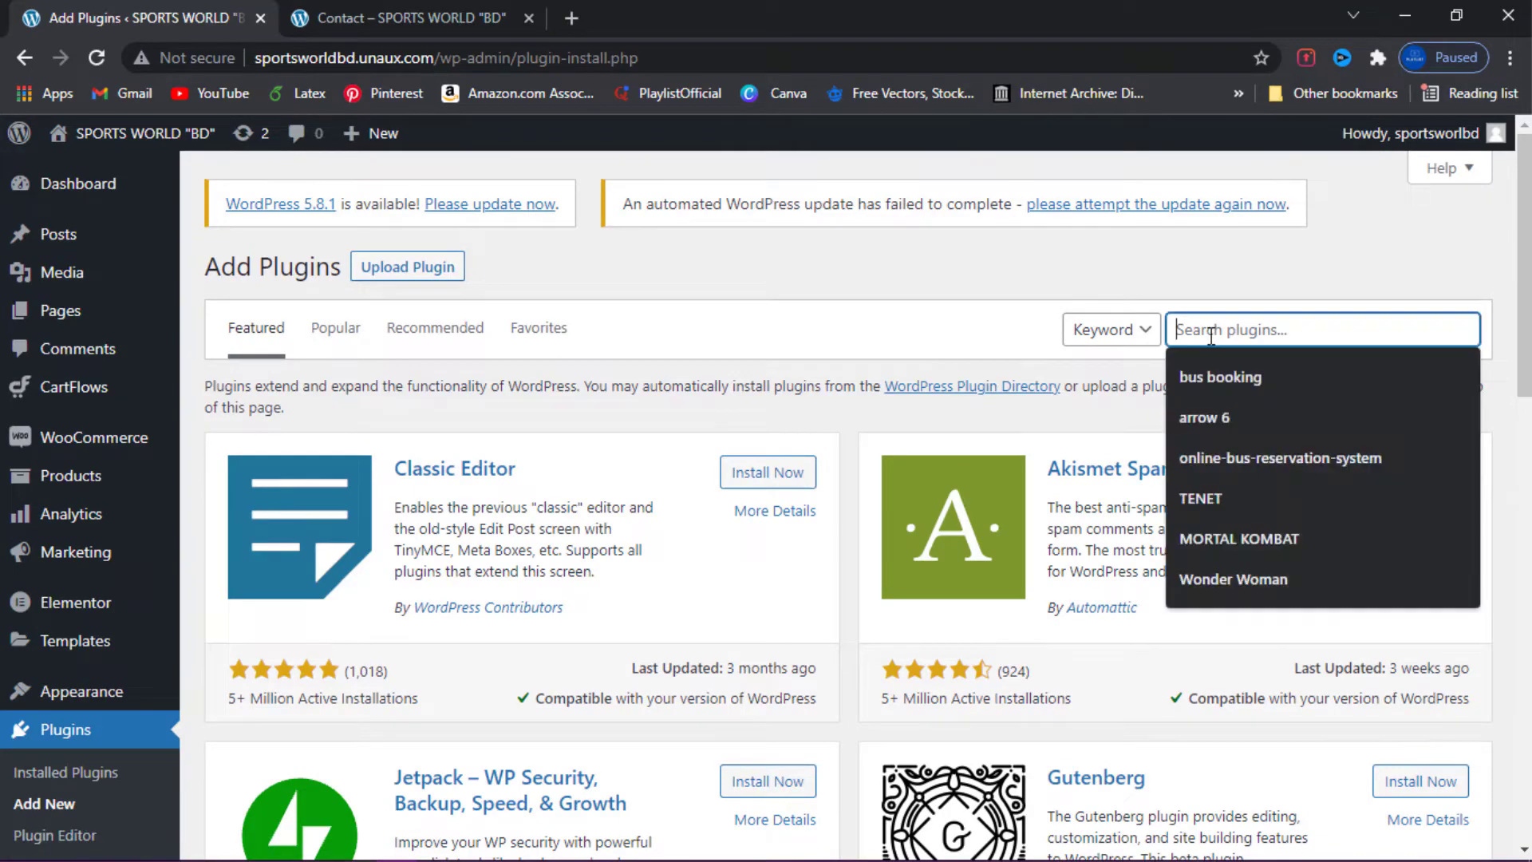
pyautogui.write('ninja')
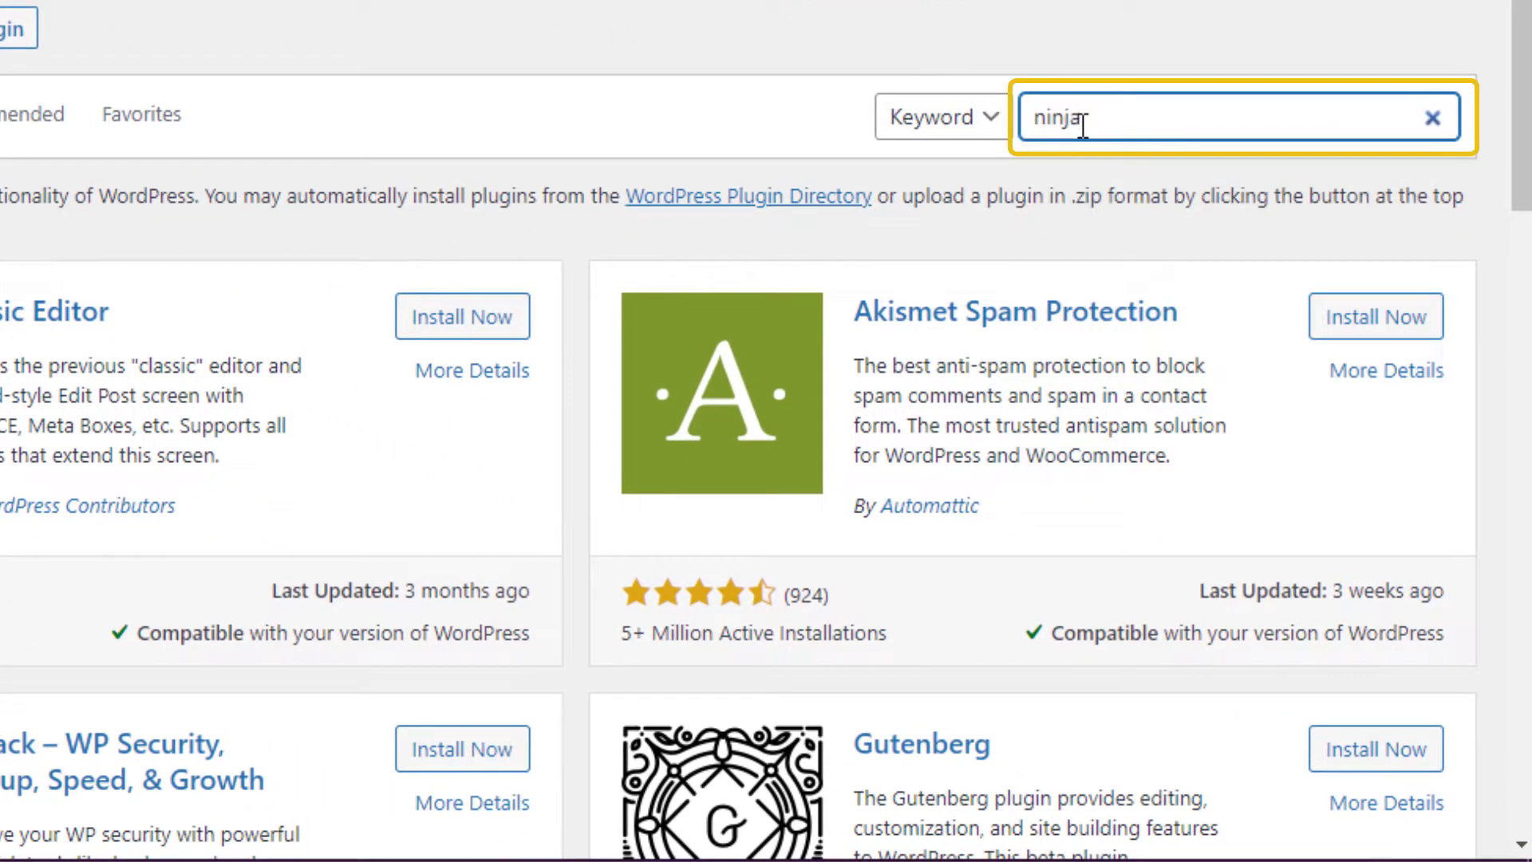
pyautogui.write('for')
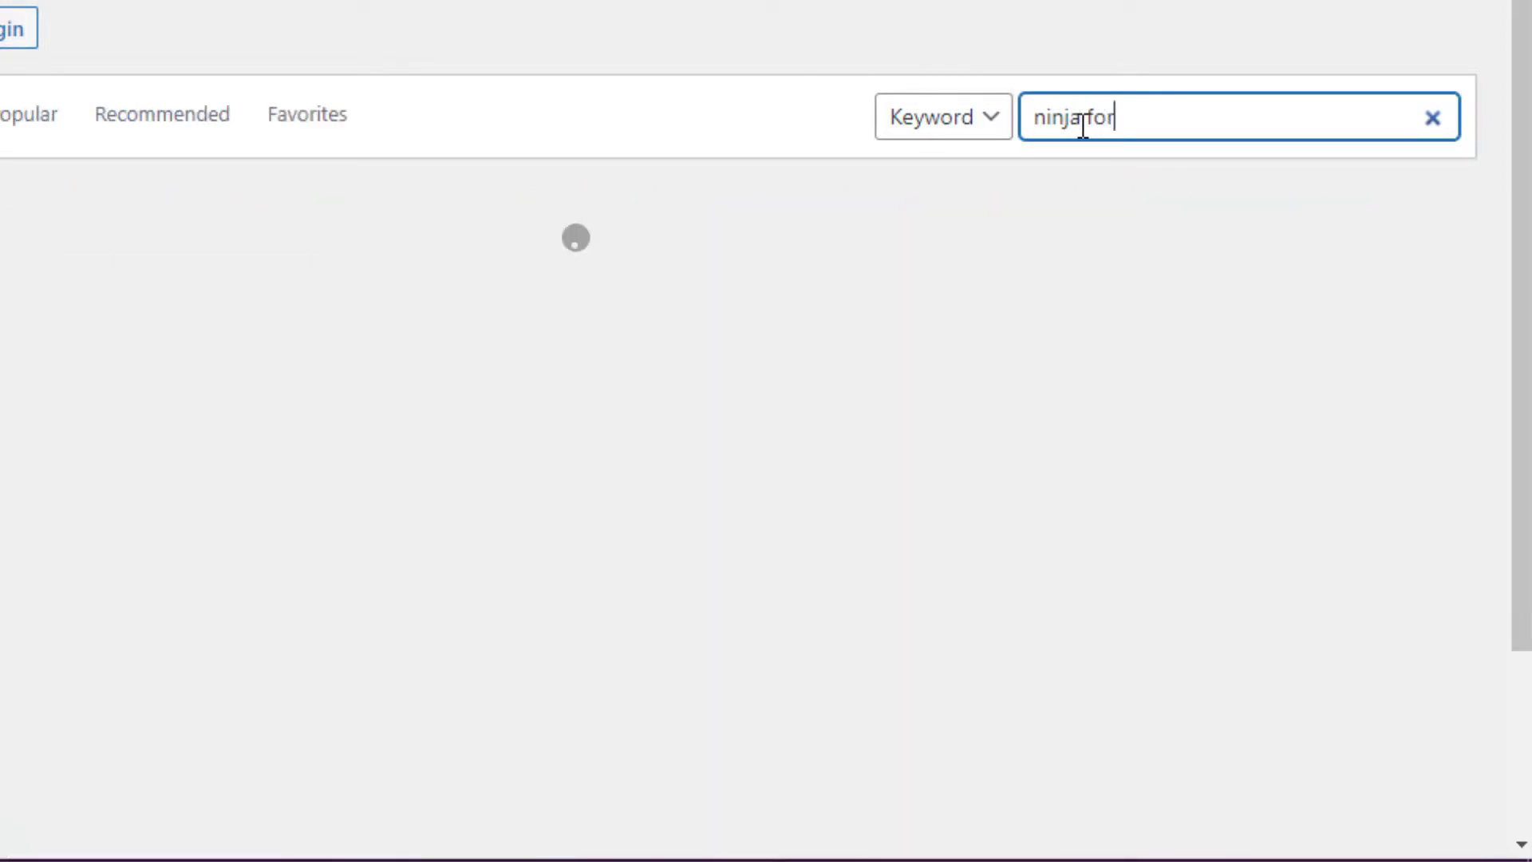
pyautogui.write('m')
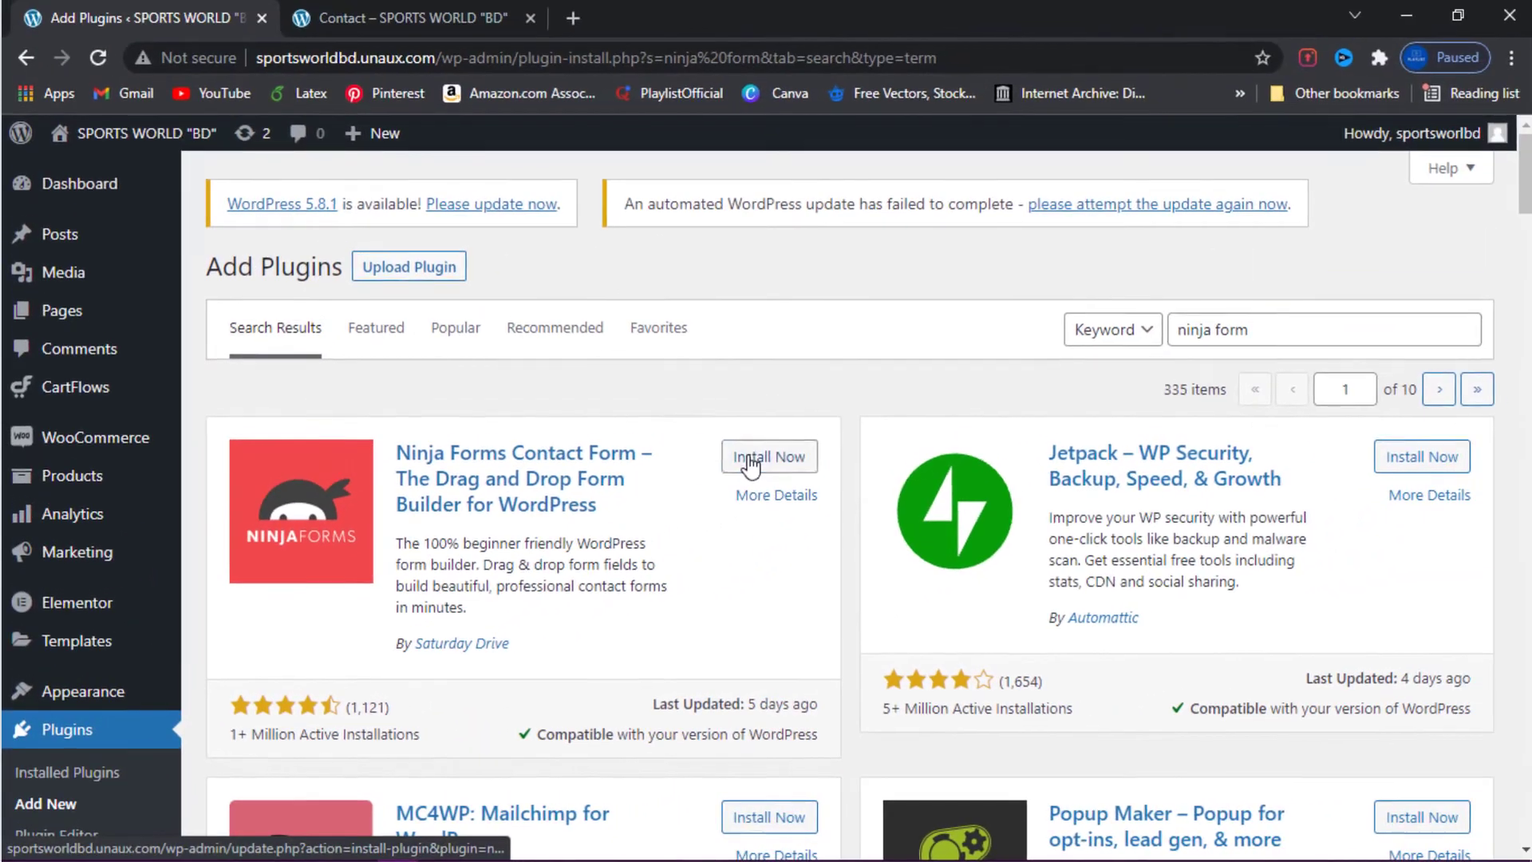
# Install and activate the Ninja Forms Contact Form plugin.
pyautogui.click(1086, 278)
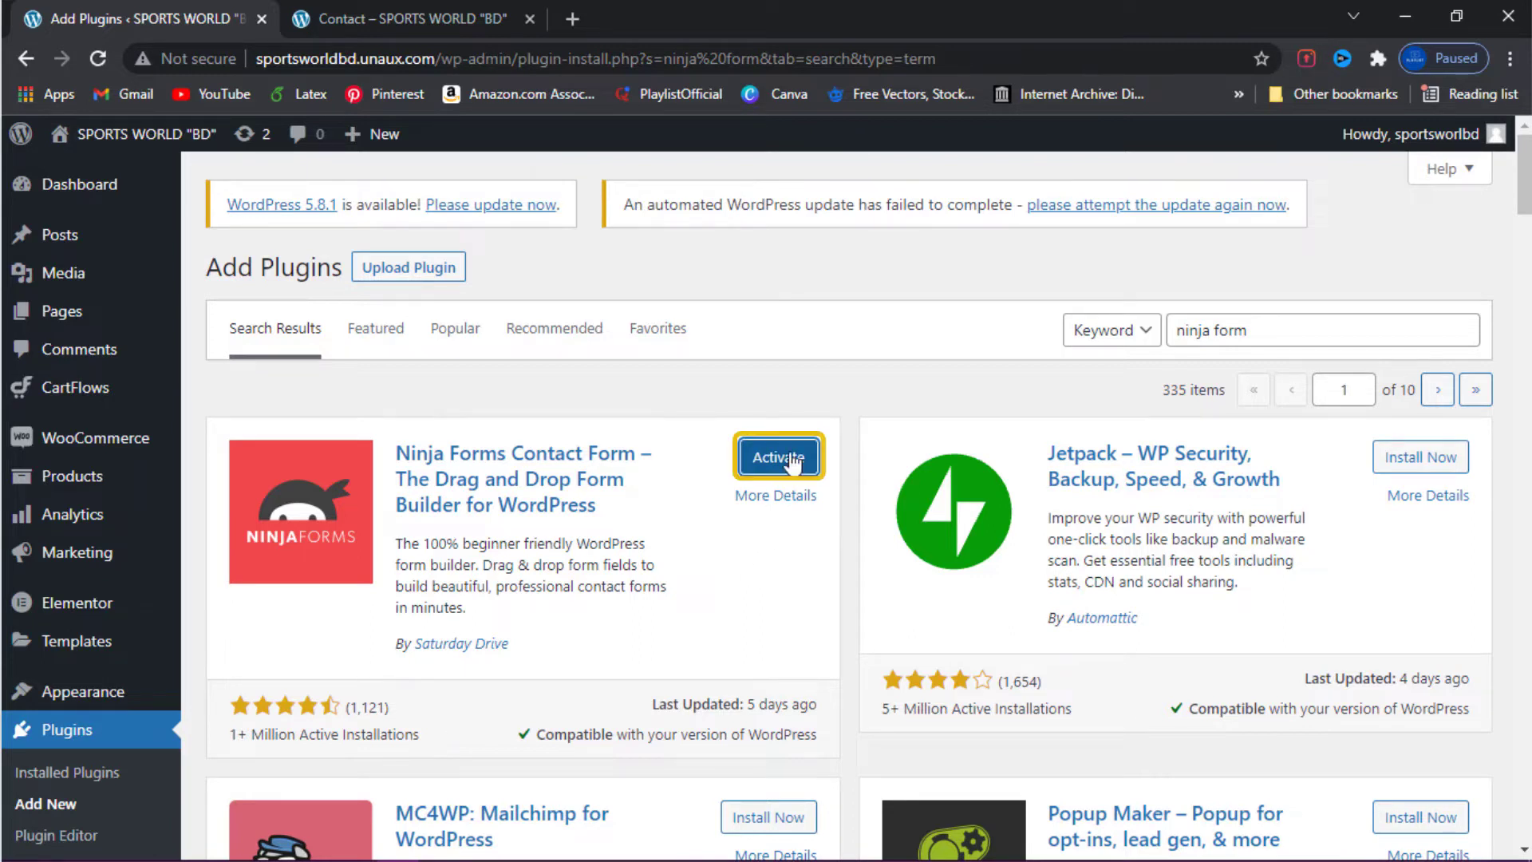
pyautogui.click(792, 462)
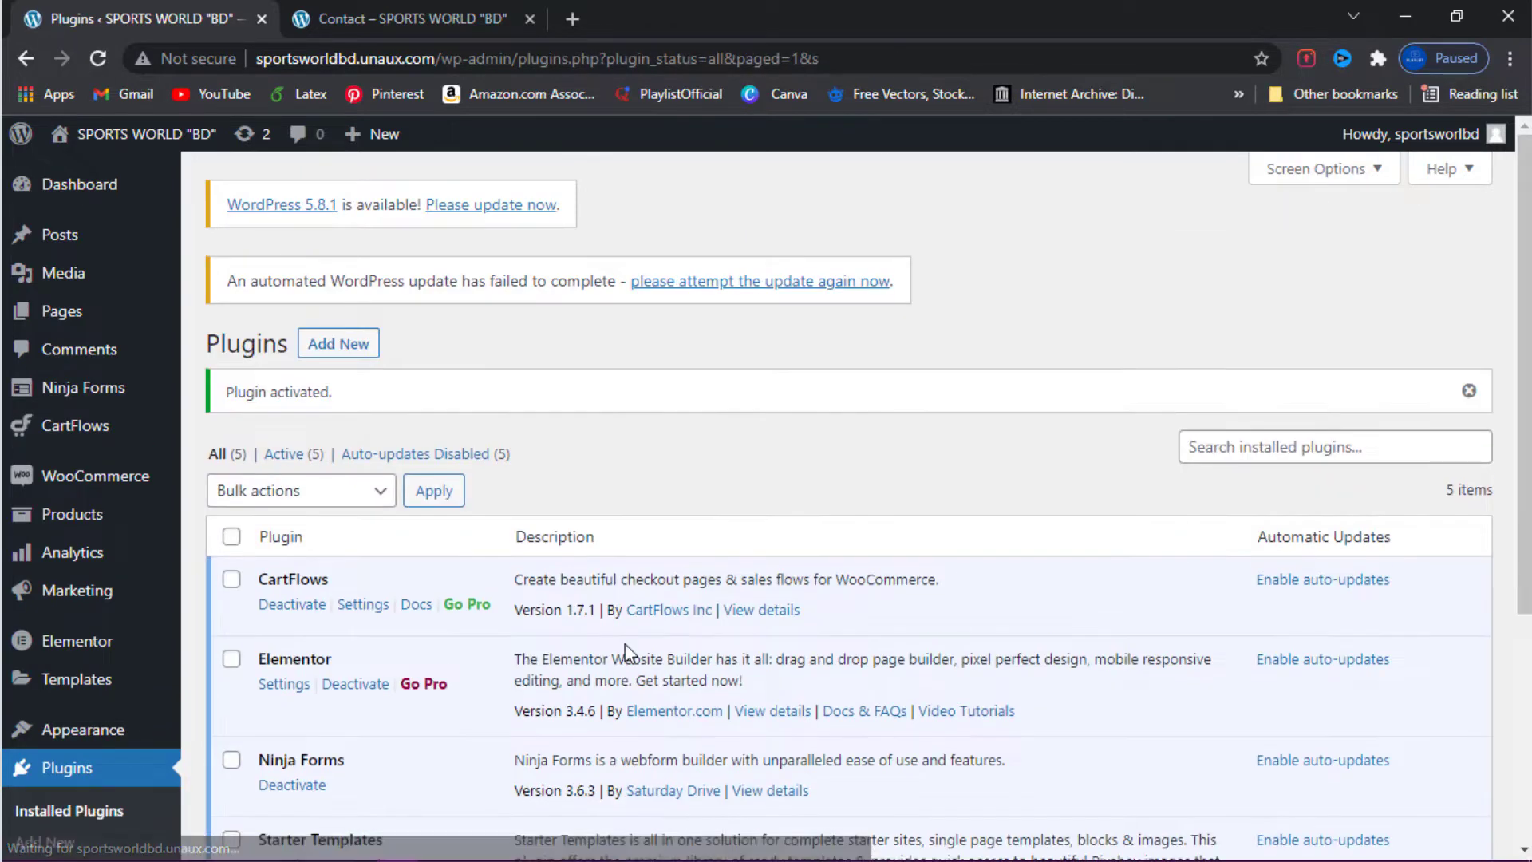
pyautogui.scroll(-4, 348, 659)
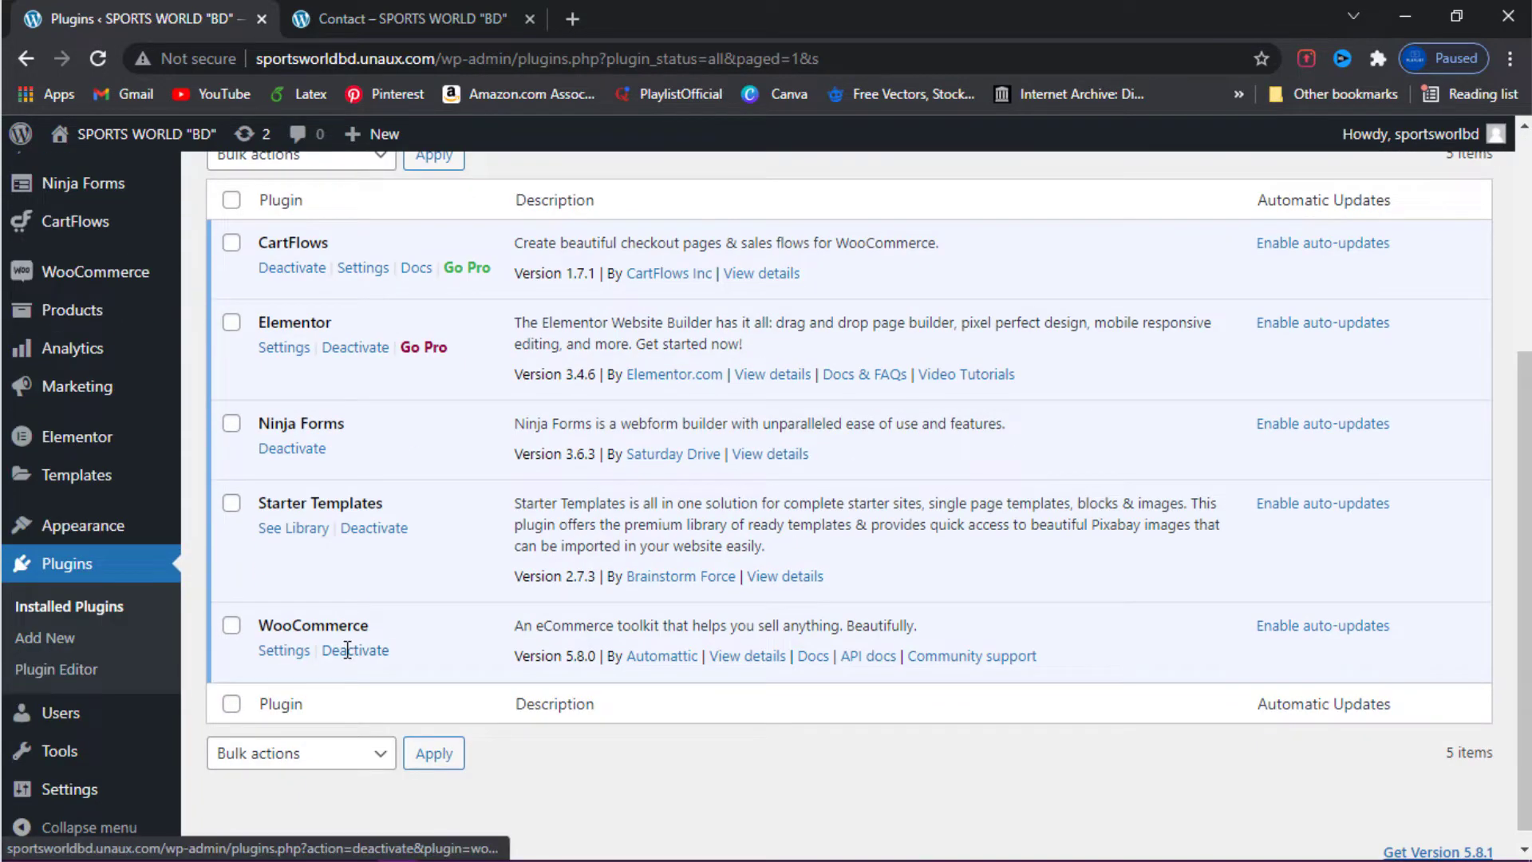
pyautogui.scroll(1, 347, 651)
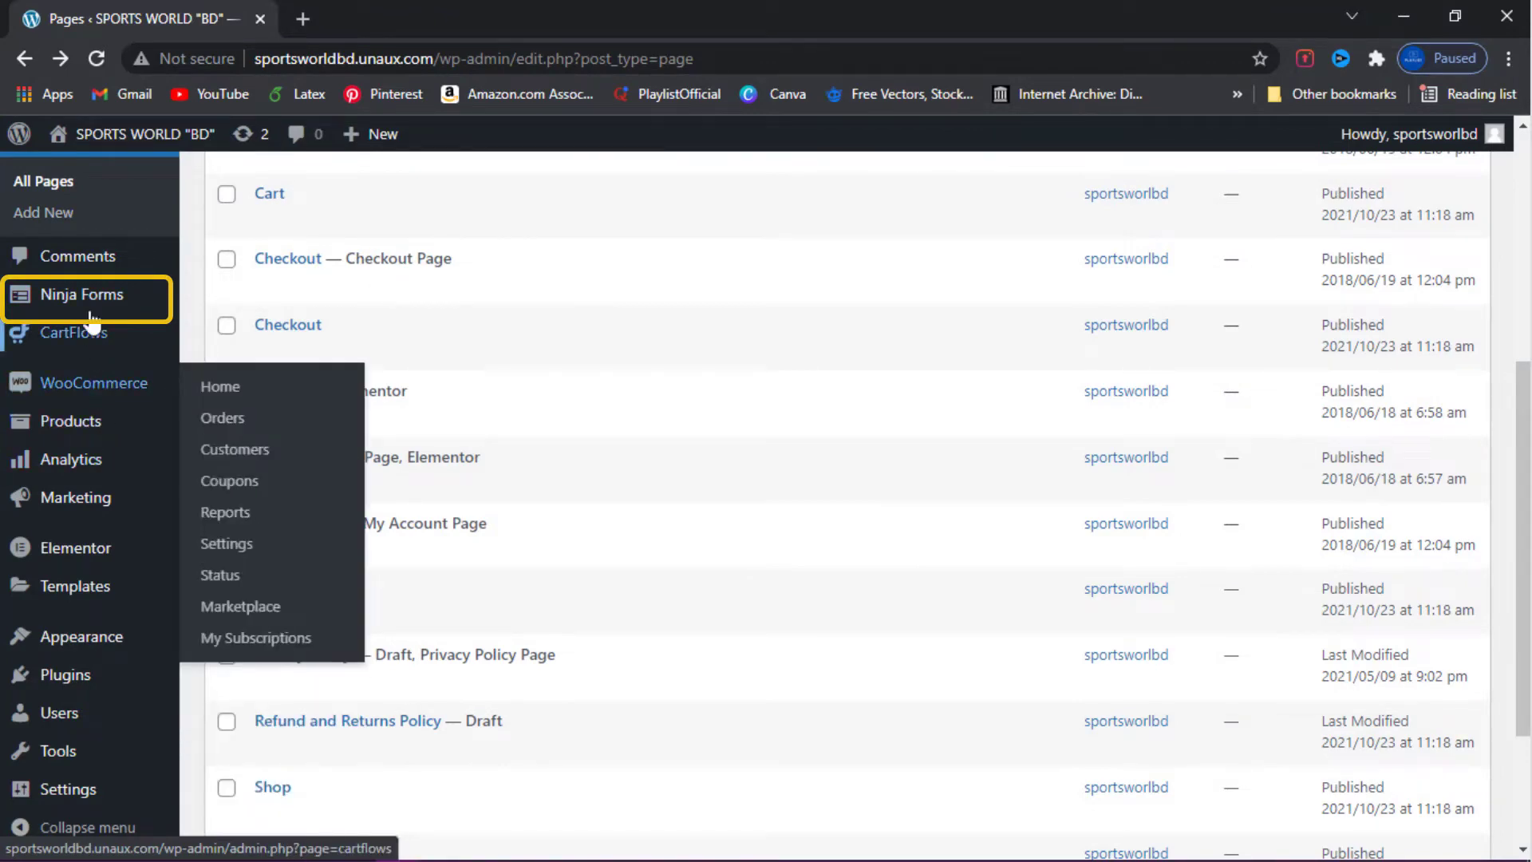
# Delete the existing Contact Me form from the Ninja Forms dashboard, confirming with the word DELETE.
pyautogui.moveTo(90, 299)
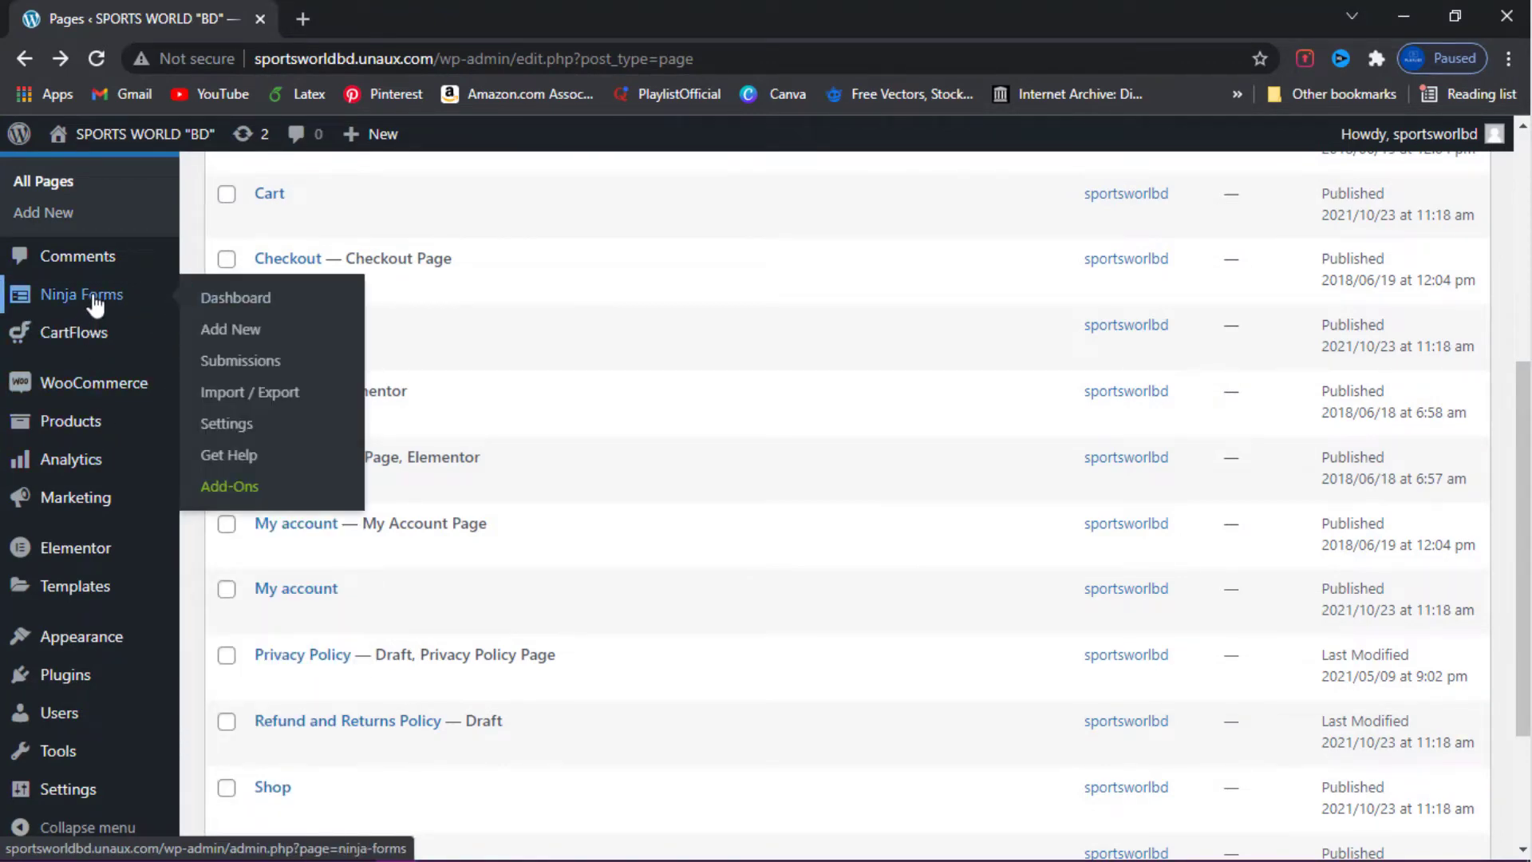
pyautogui.click(95, 302)
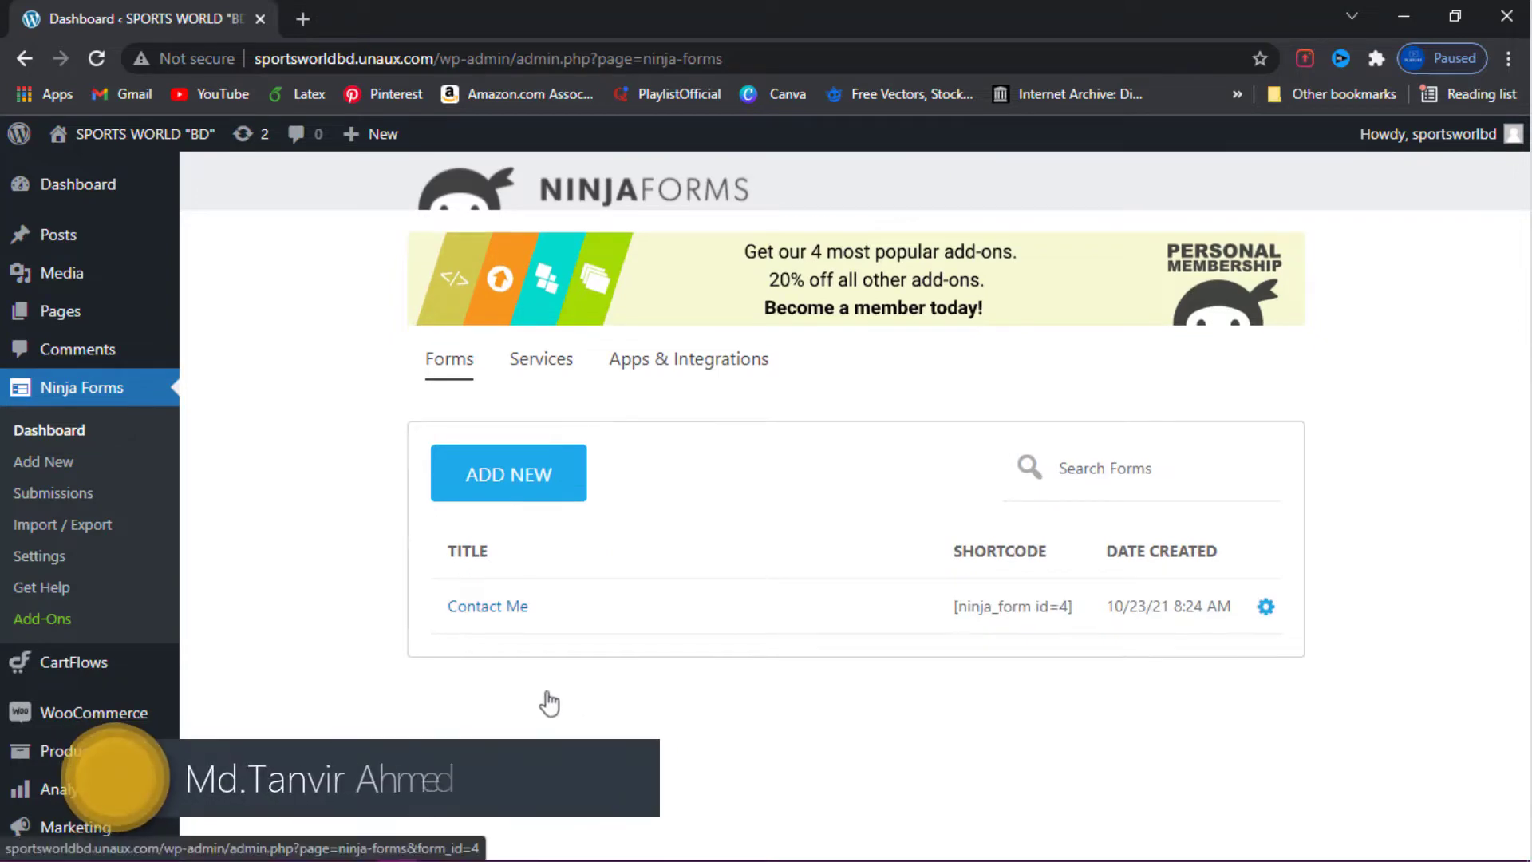
pyautogui.click(1265, 606)
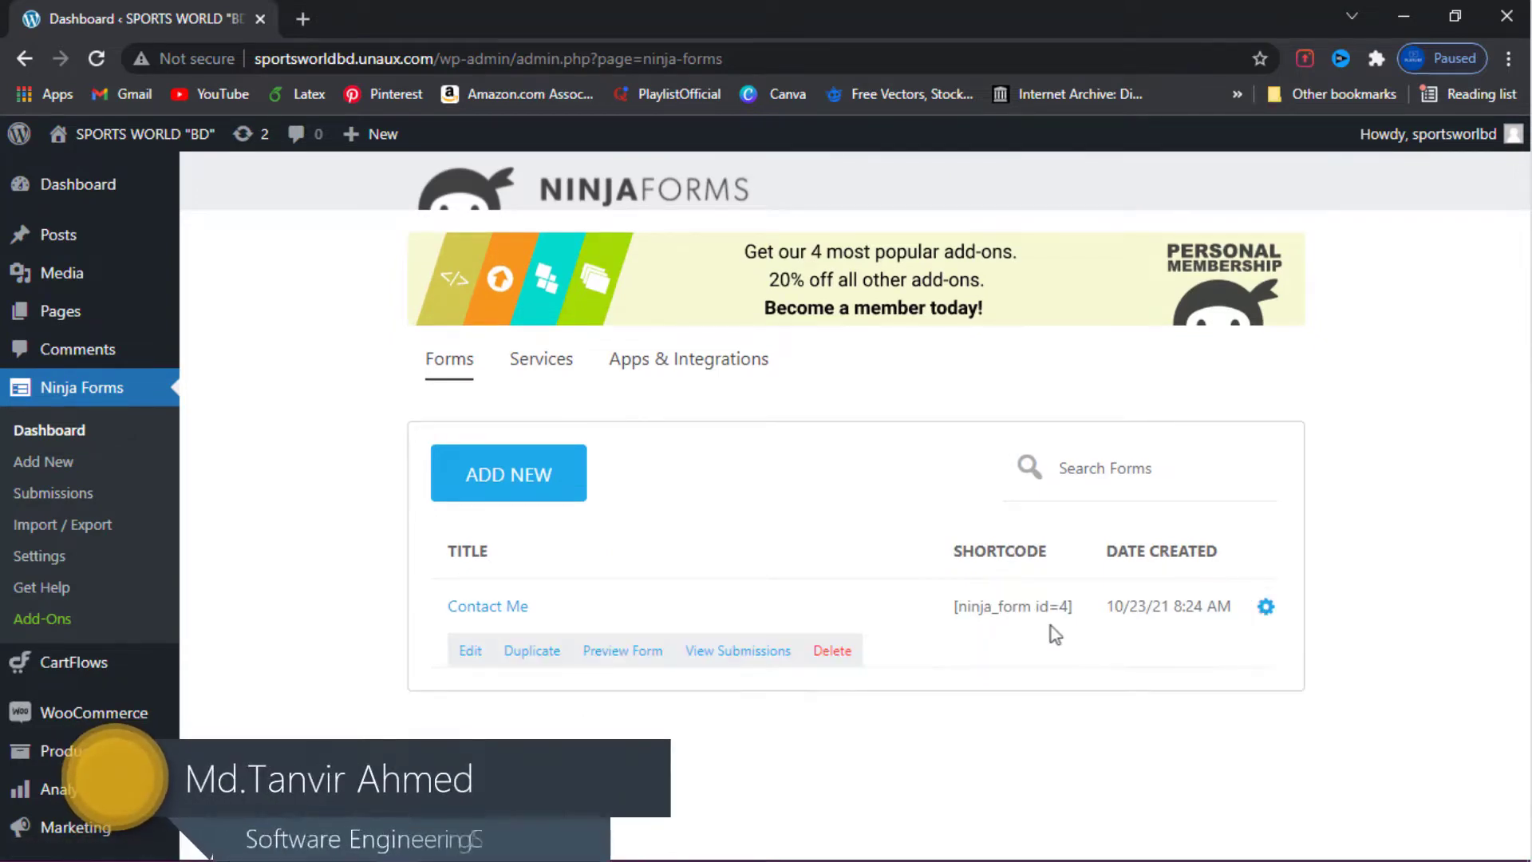
pyautogui.click(837, 654)
pyautogui.click(797, 566)
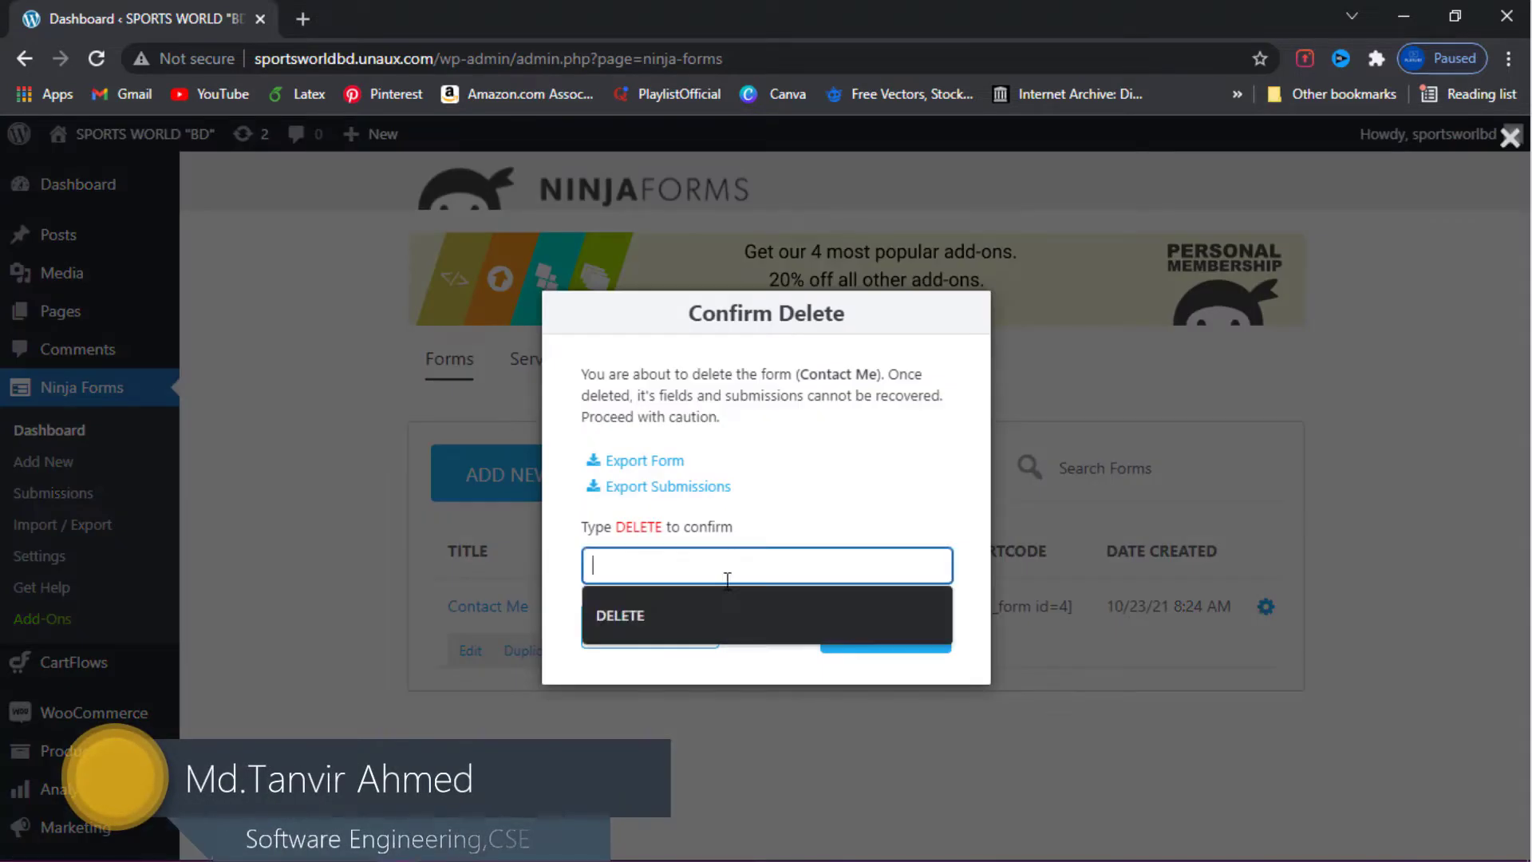
pyautogui.click(676, 609)
pyautogui.click(844, 637)
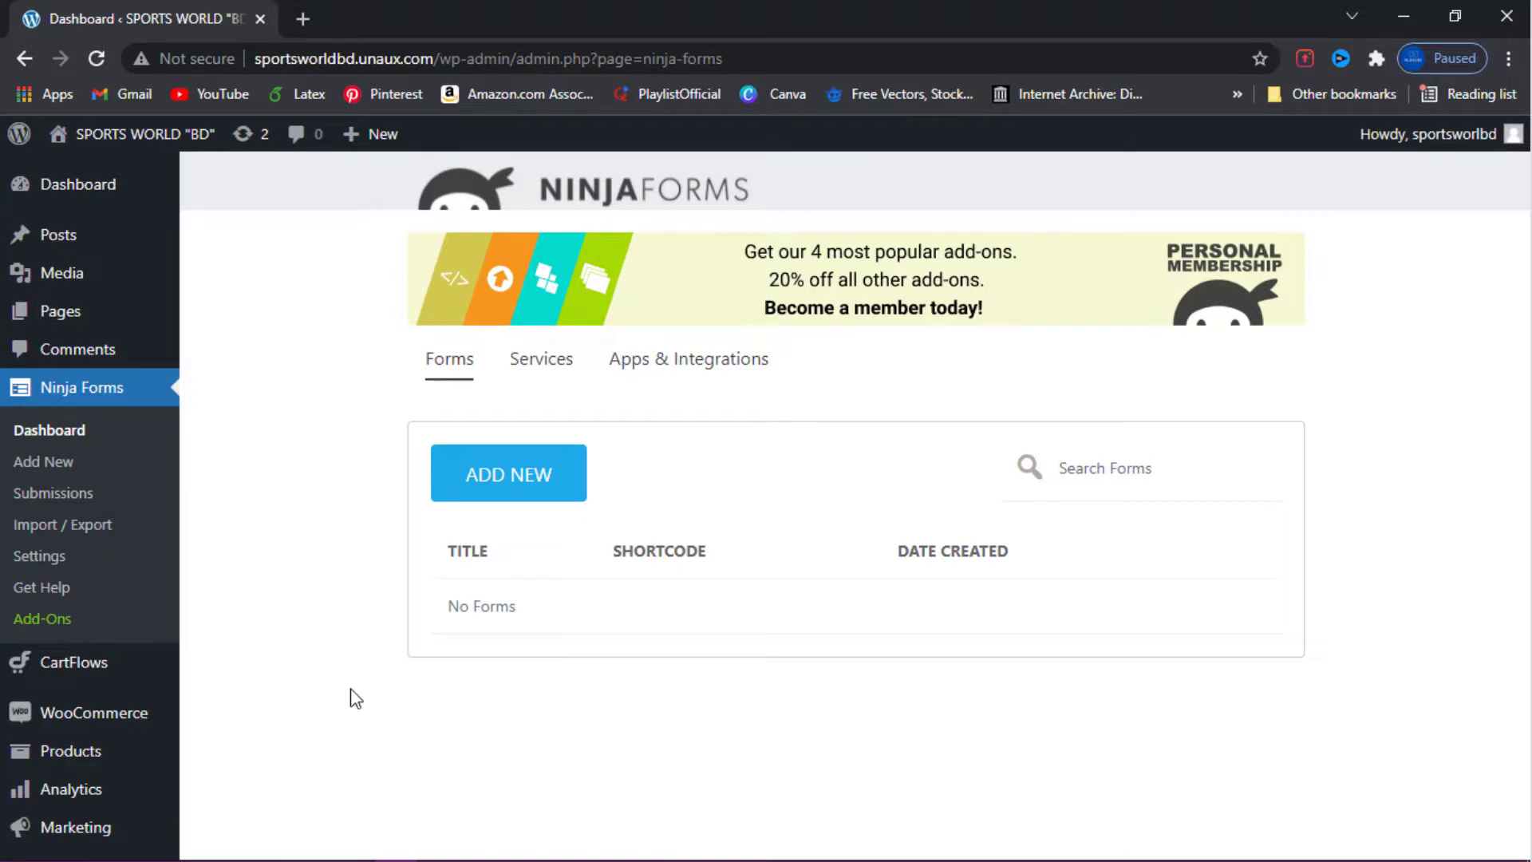
# Create a new blank form and add First Name, Last Name, Email, Phone and Address fields in that order.
pyautogui.click(461, 474)
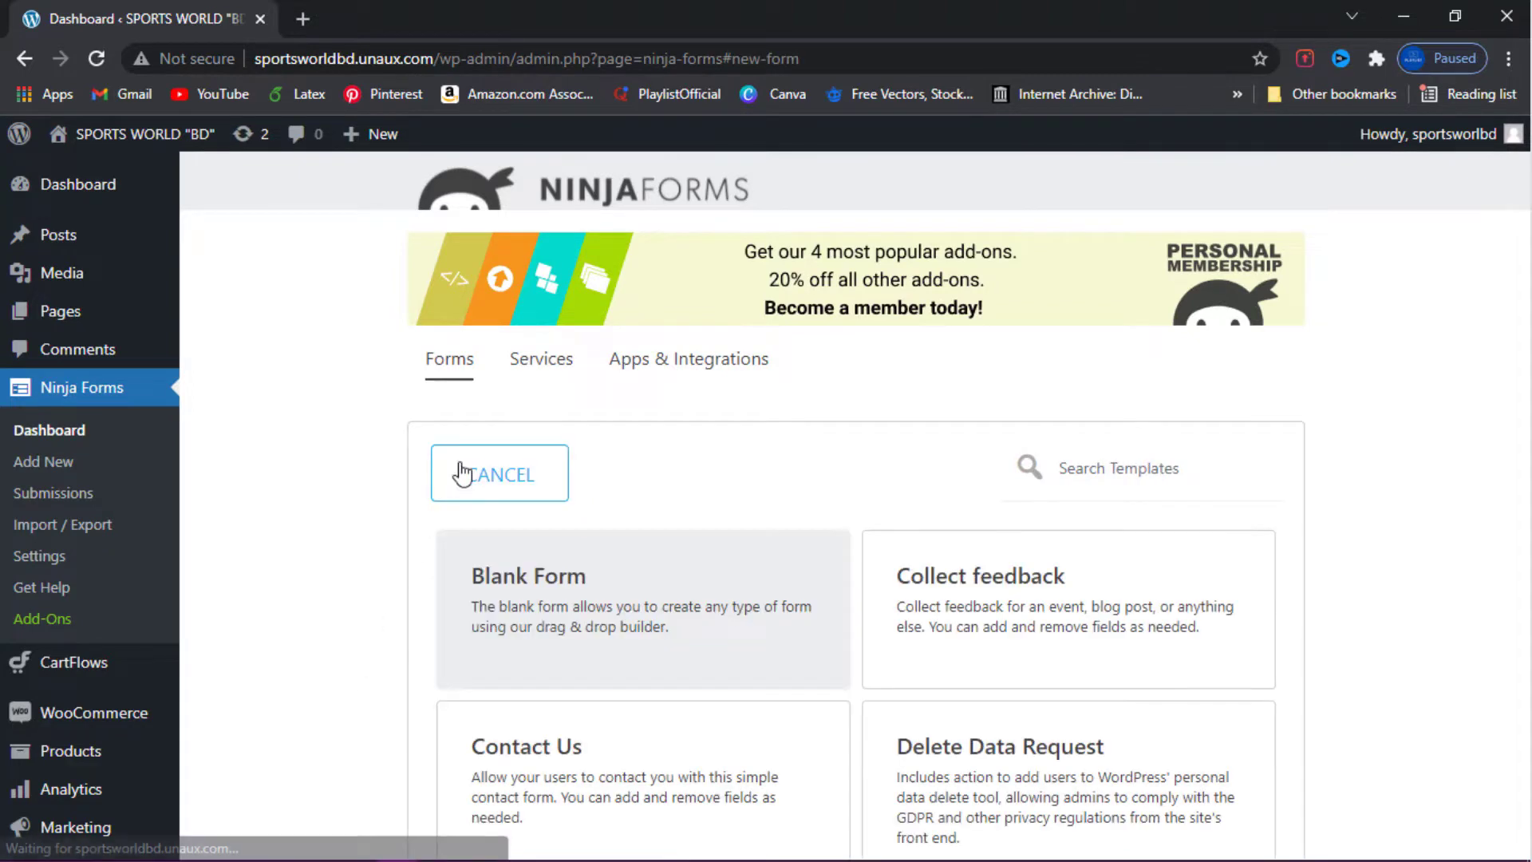
pyautogui.click(556, 574)
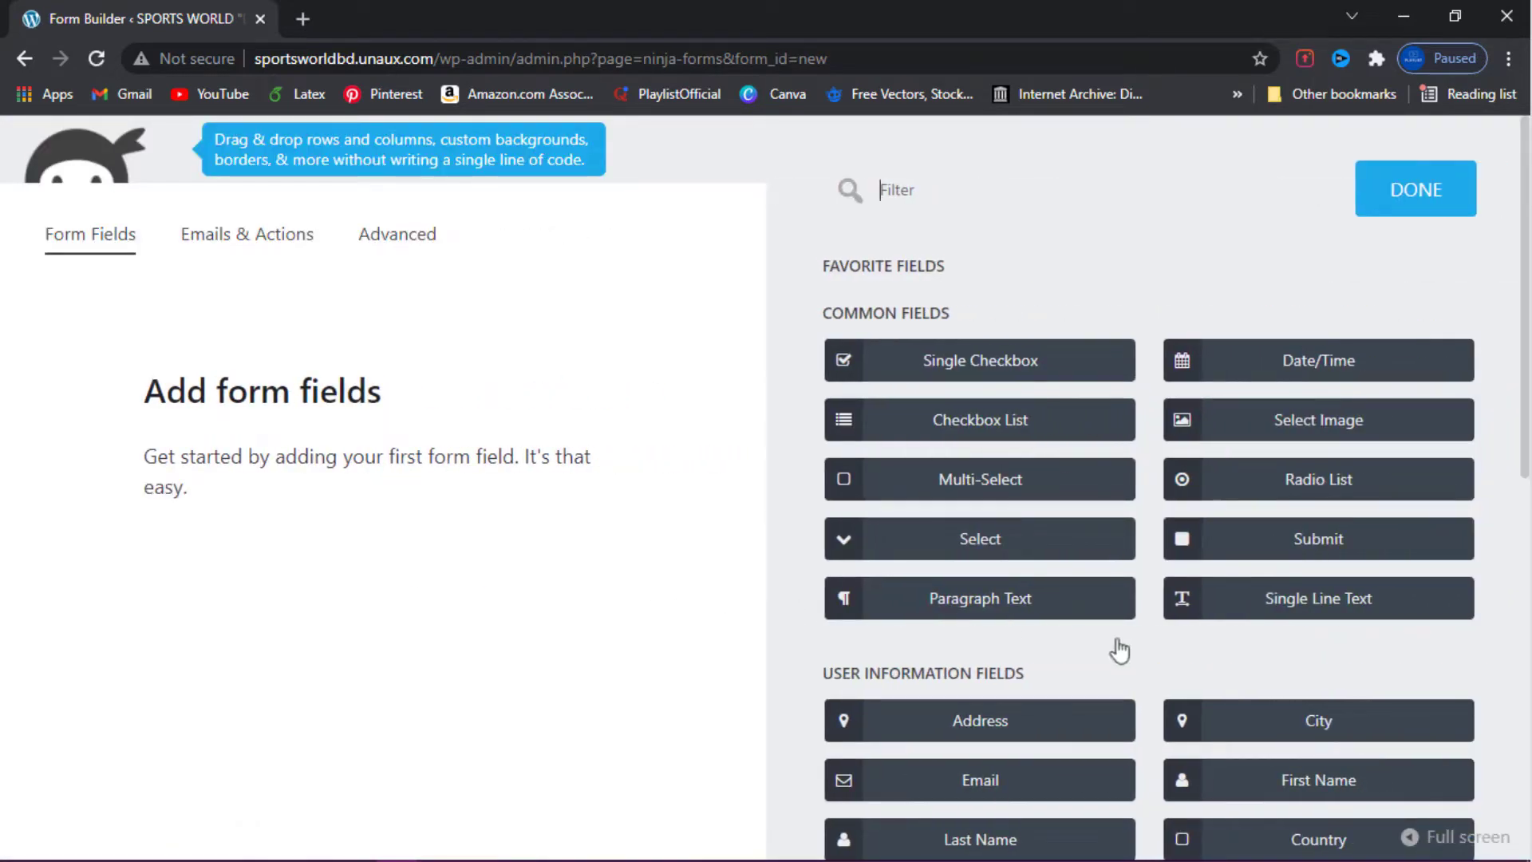
pyautogui.scroll(-2, 1244, 666)
pyautogui.click(1280, 671)
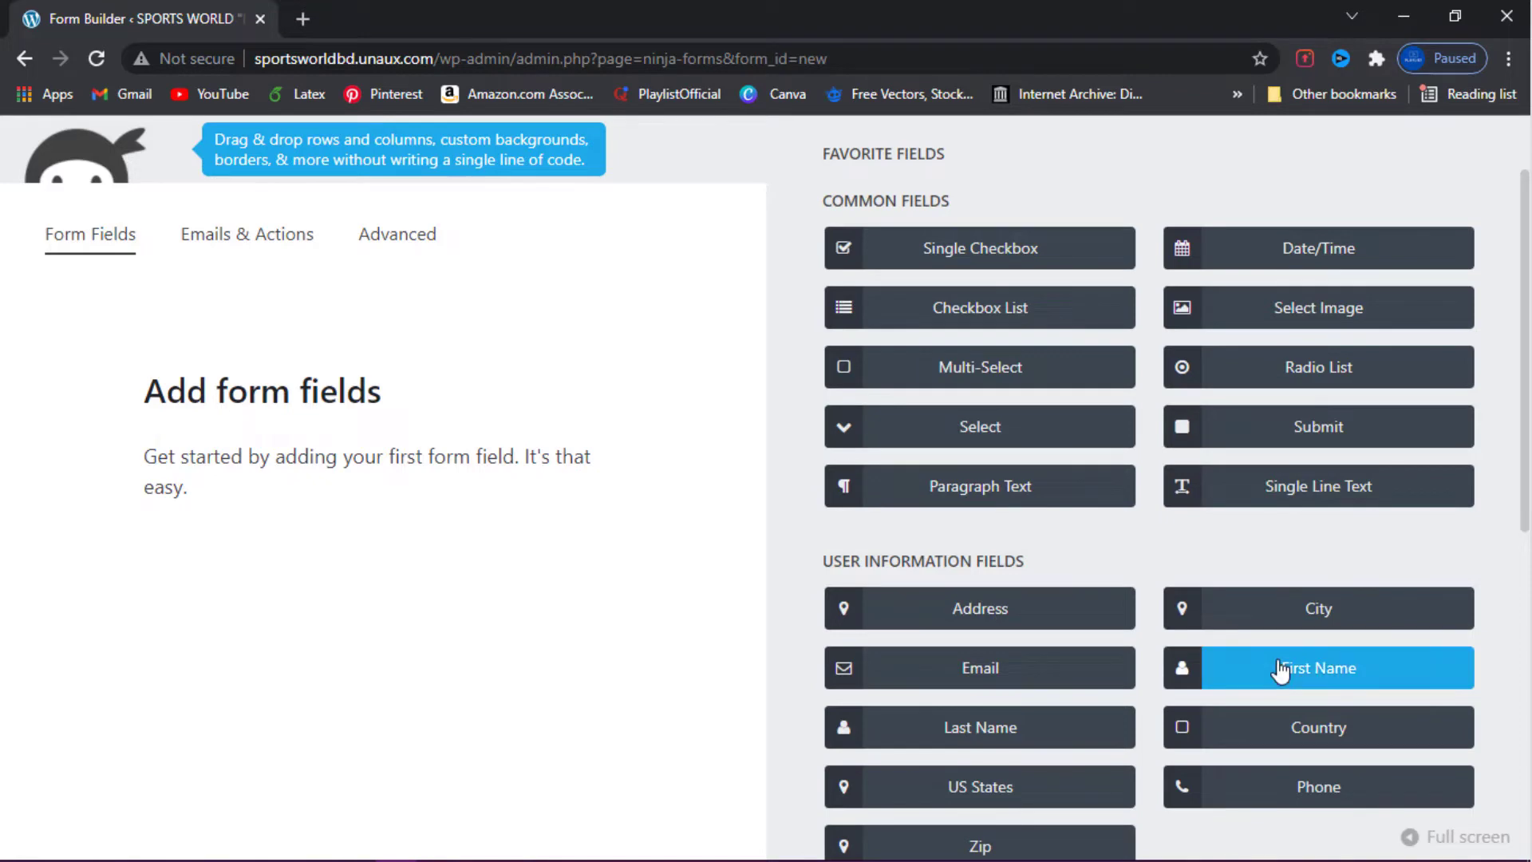
pyautogui.scroll(-2, 1125, 646)
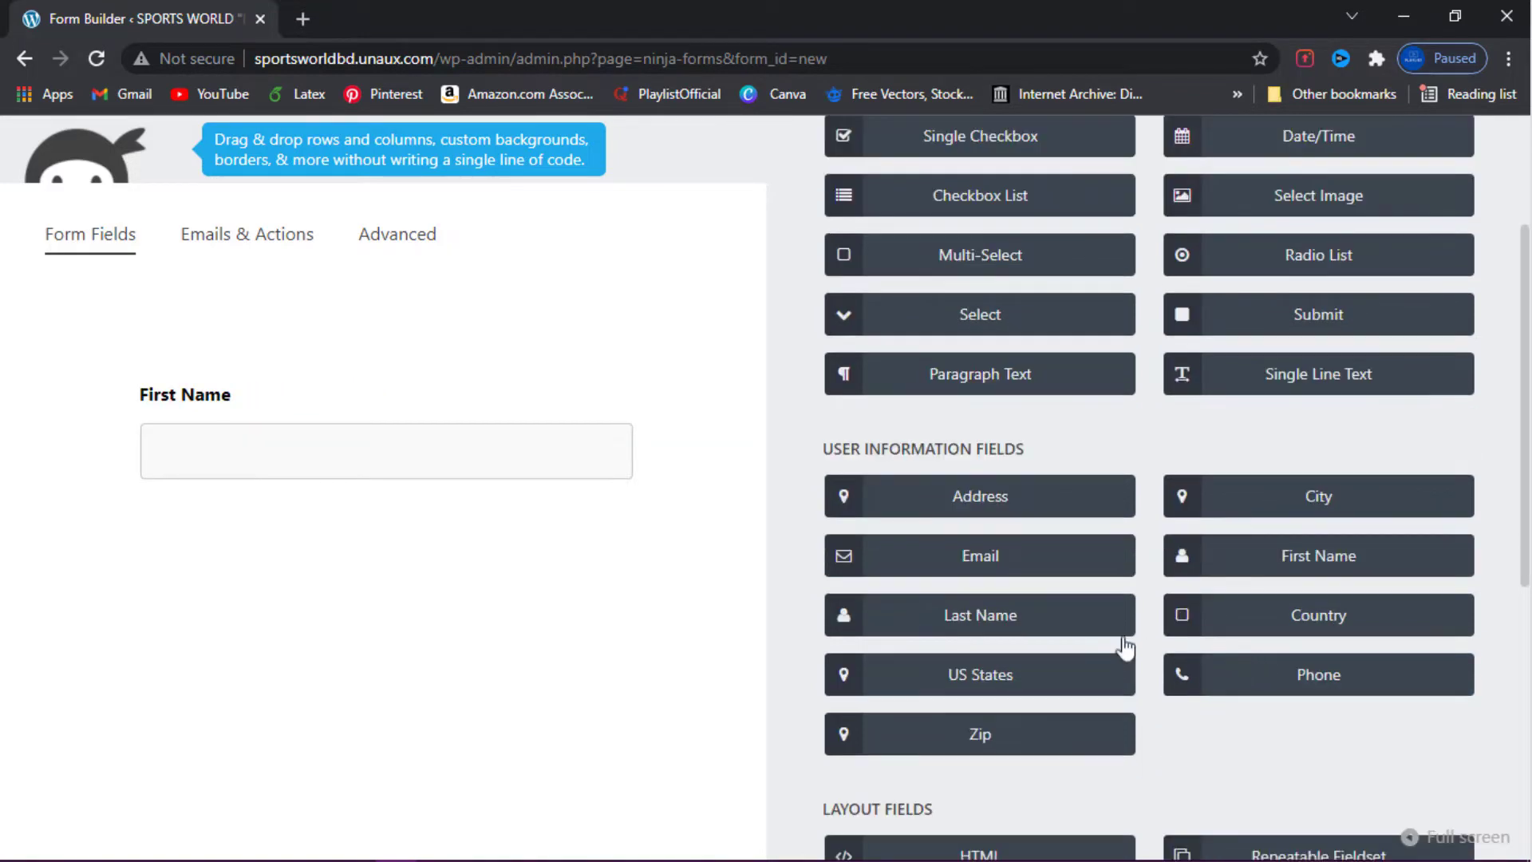
pyautogui.click(975, 622)
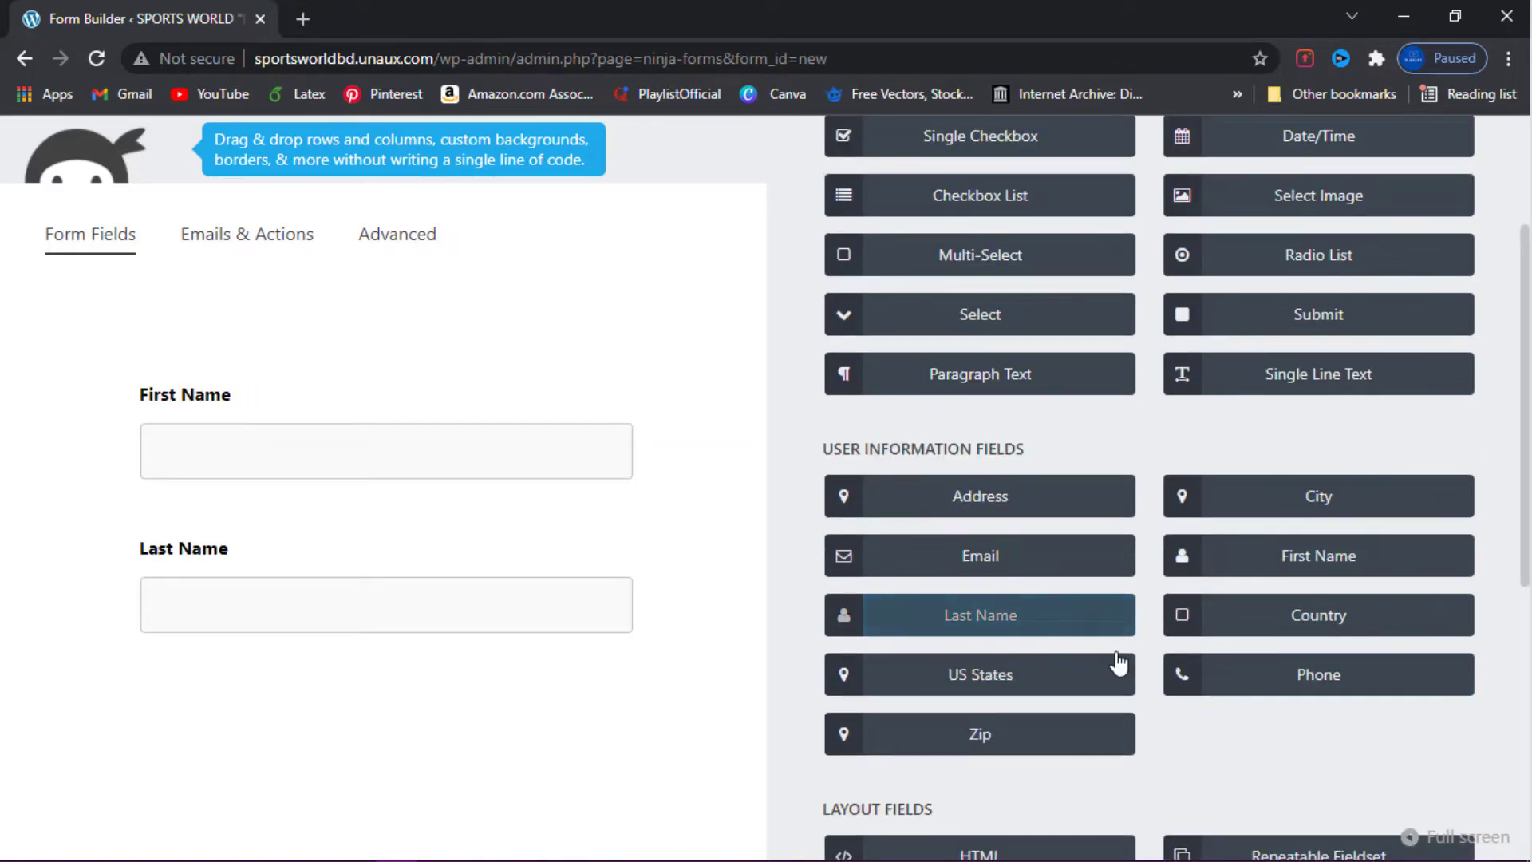
pyautogui.click(1092, 568)
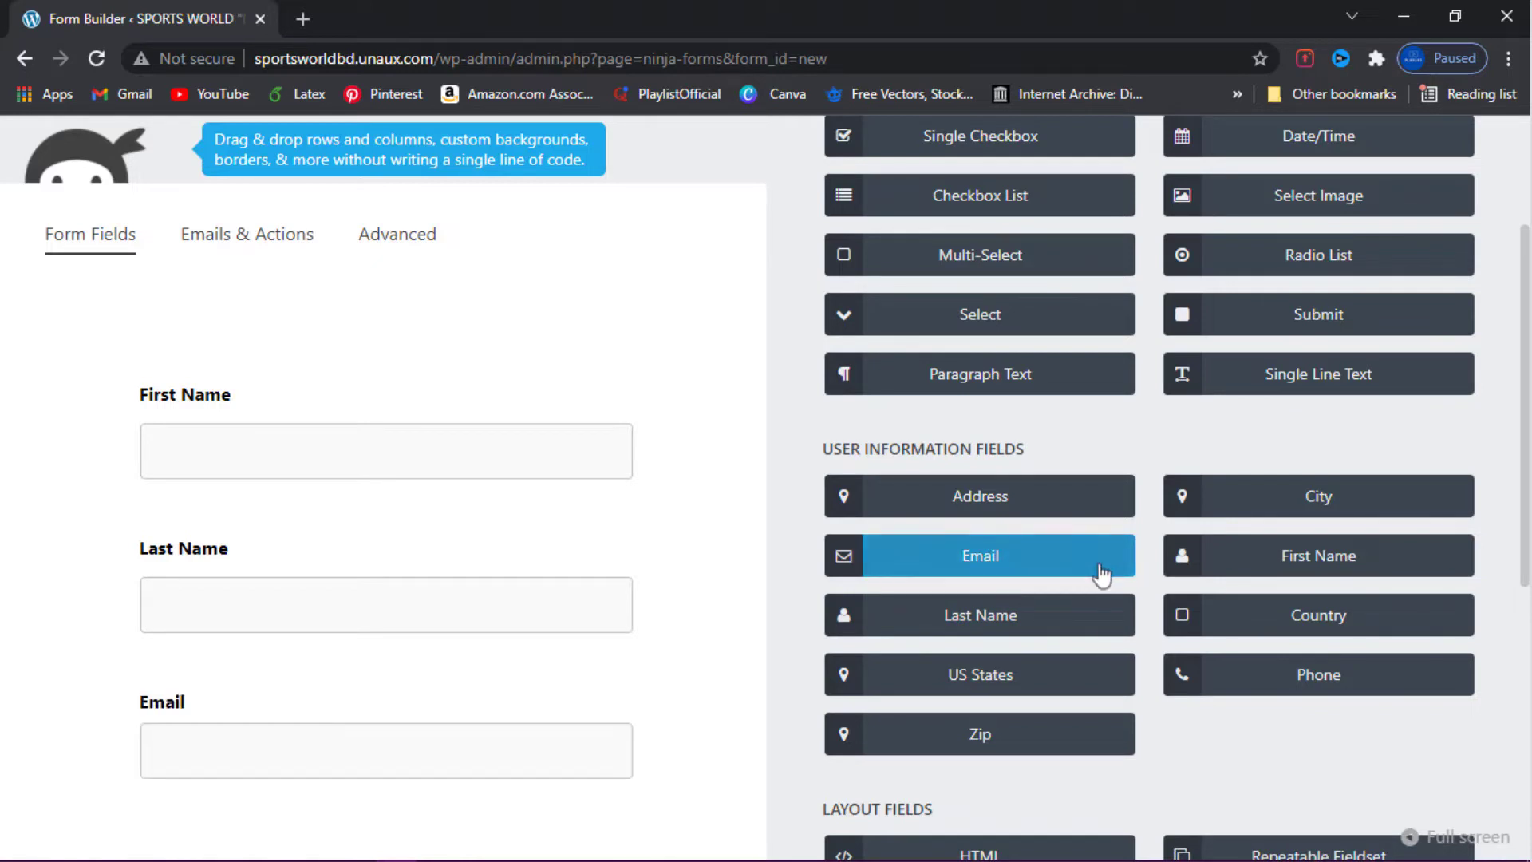
pyautogui.click(1267, 677)
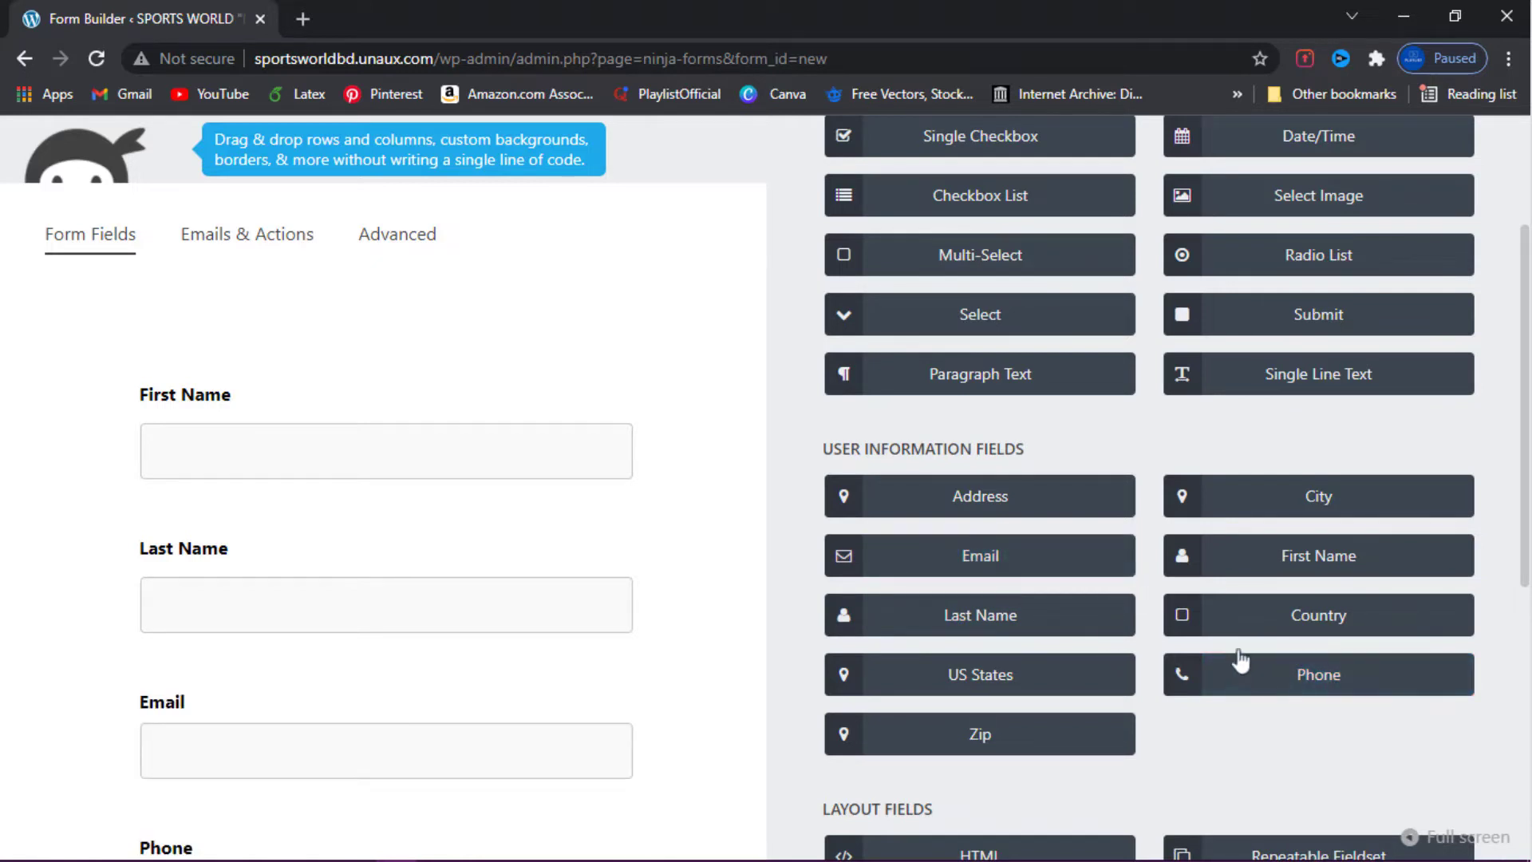
pyautogui.click(1006, 508)
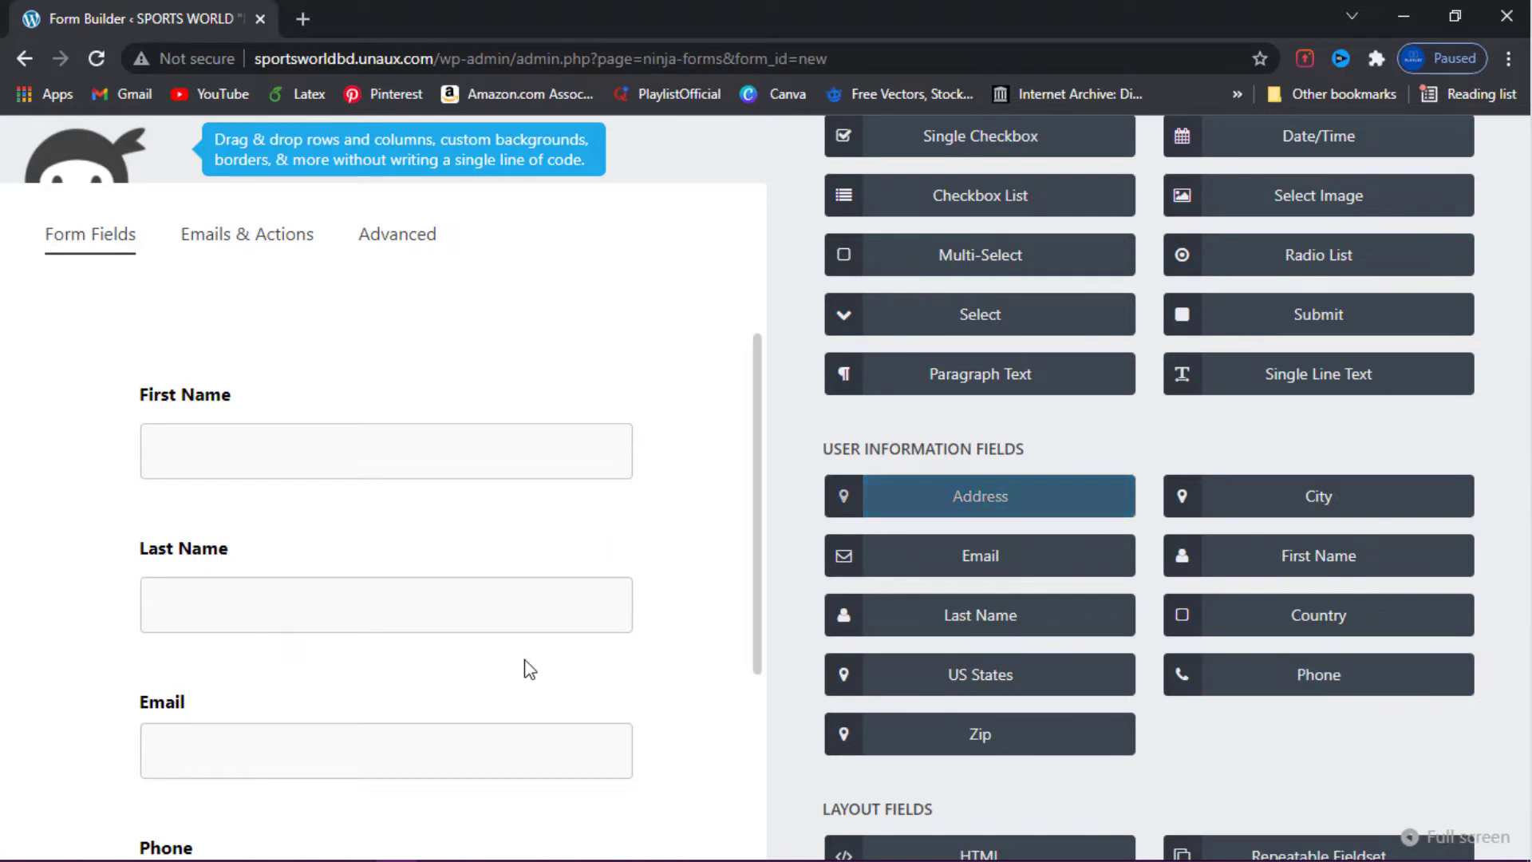
# Add a Submit button below the Address field, finish adding fields and review the complete form layout.
pyautogui.scroll(-3, 523, 668)
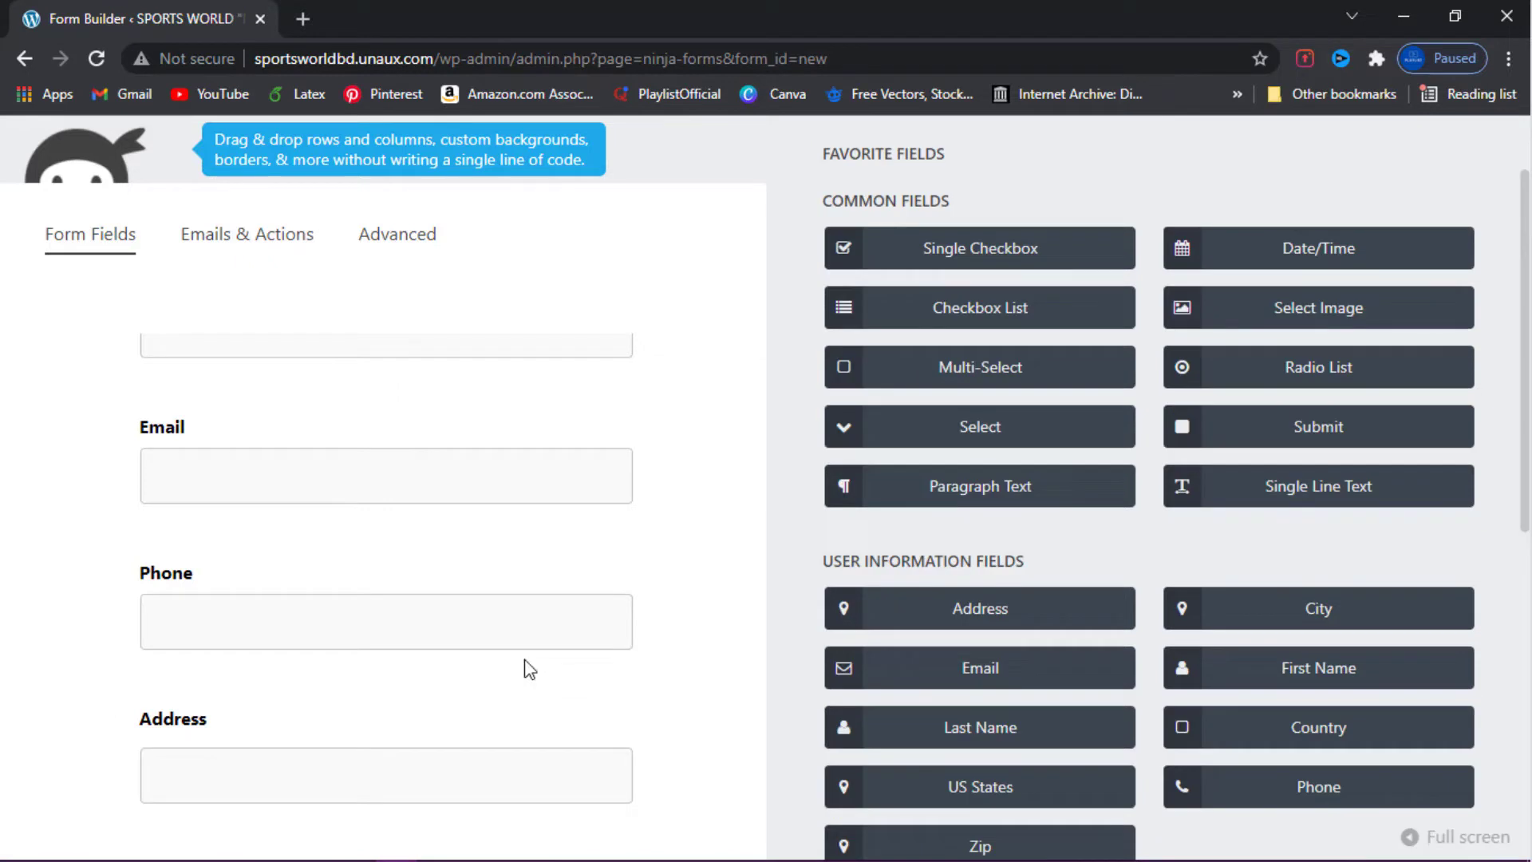
pyautogui.click(1311, 428)
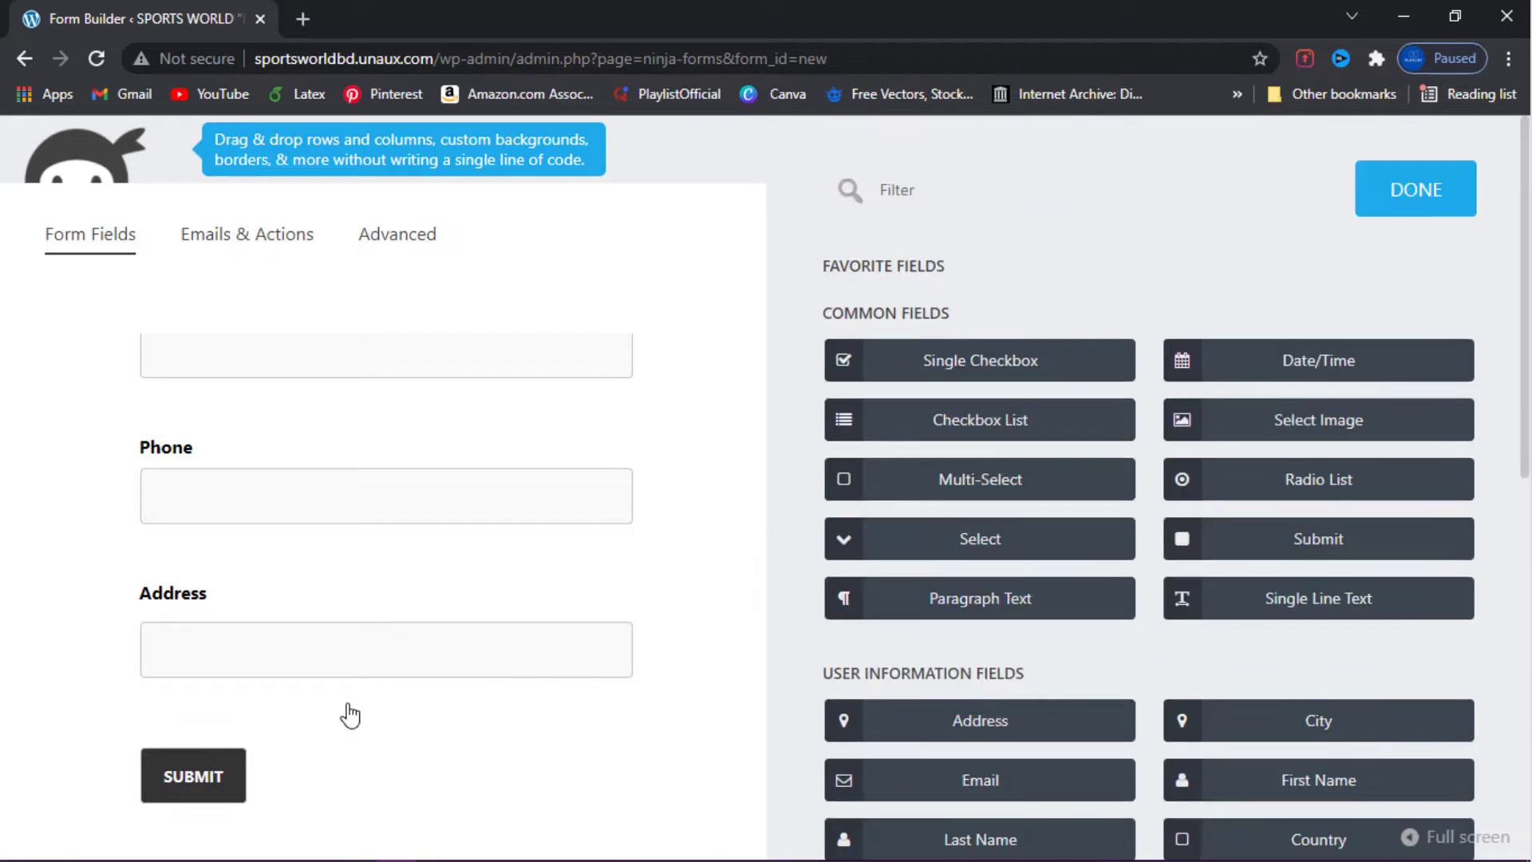
pyautogui.click(1383, 200)
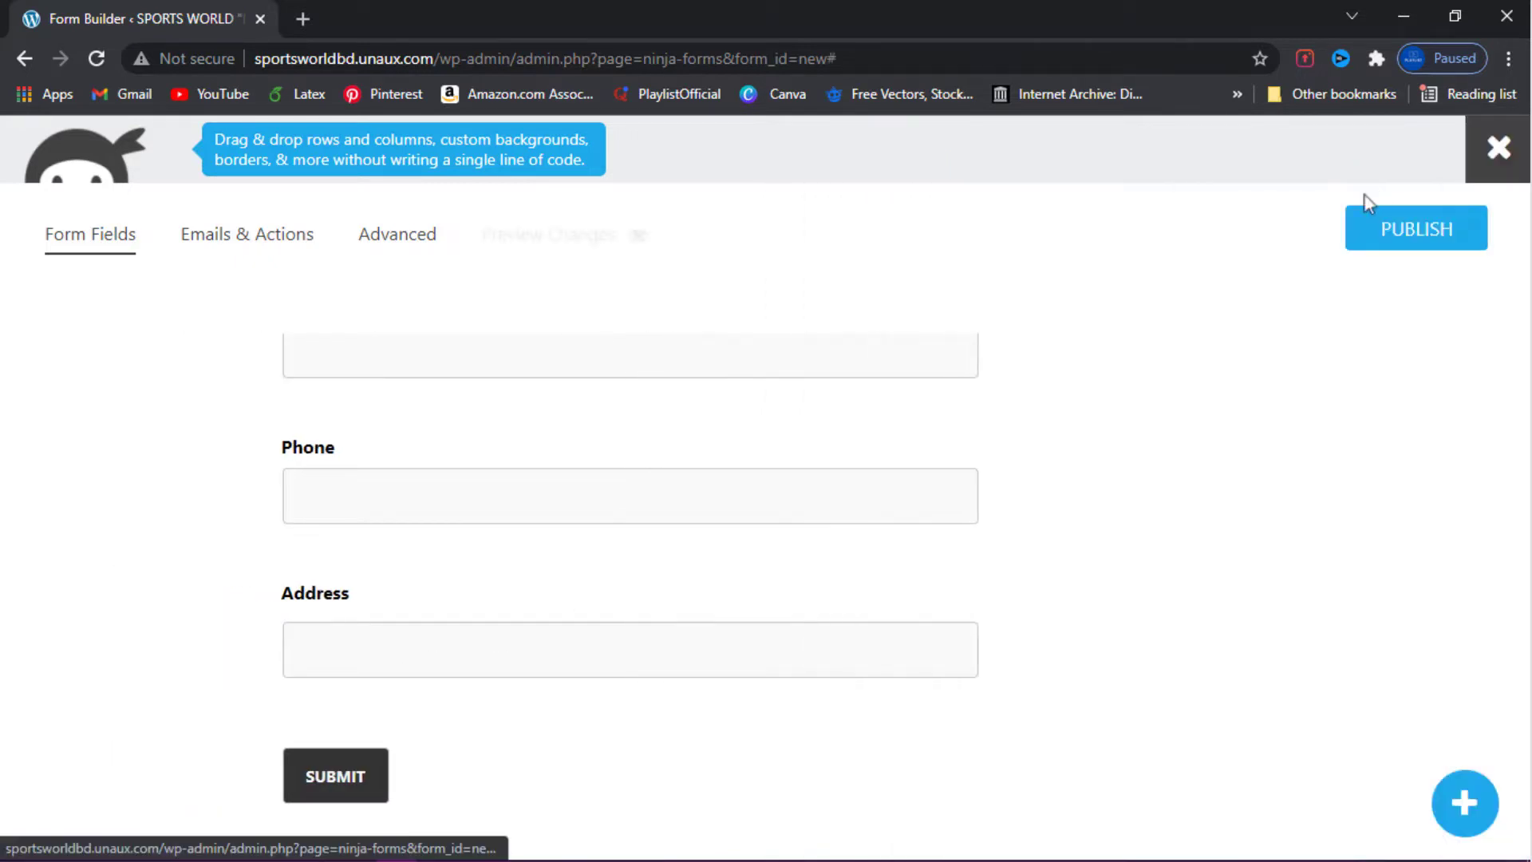
pyautogui.scroll(4, 363, 523)
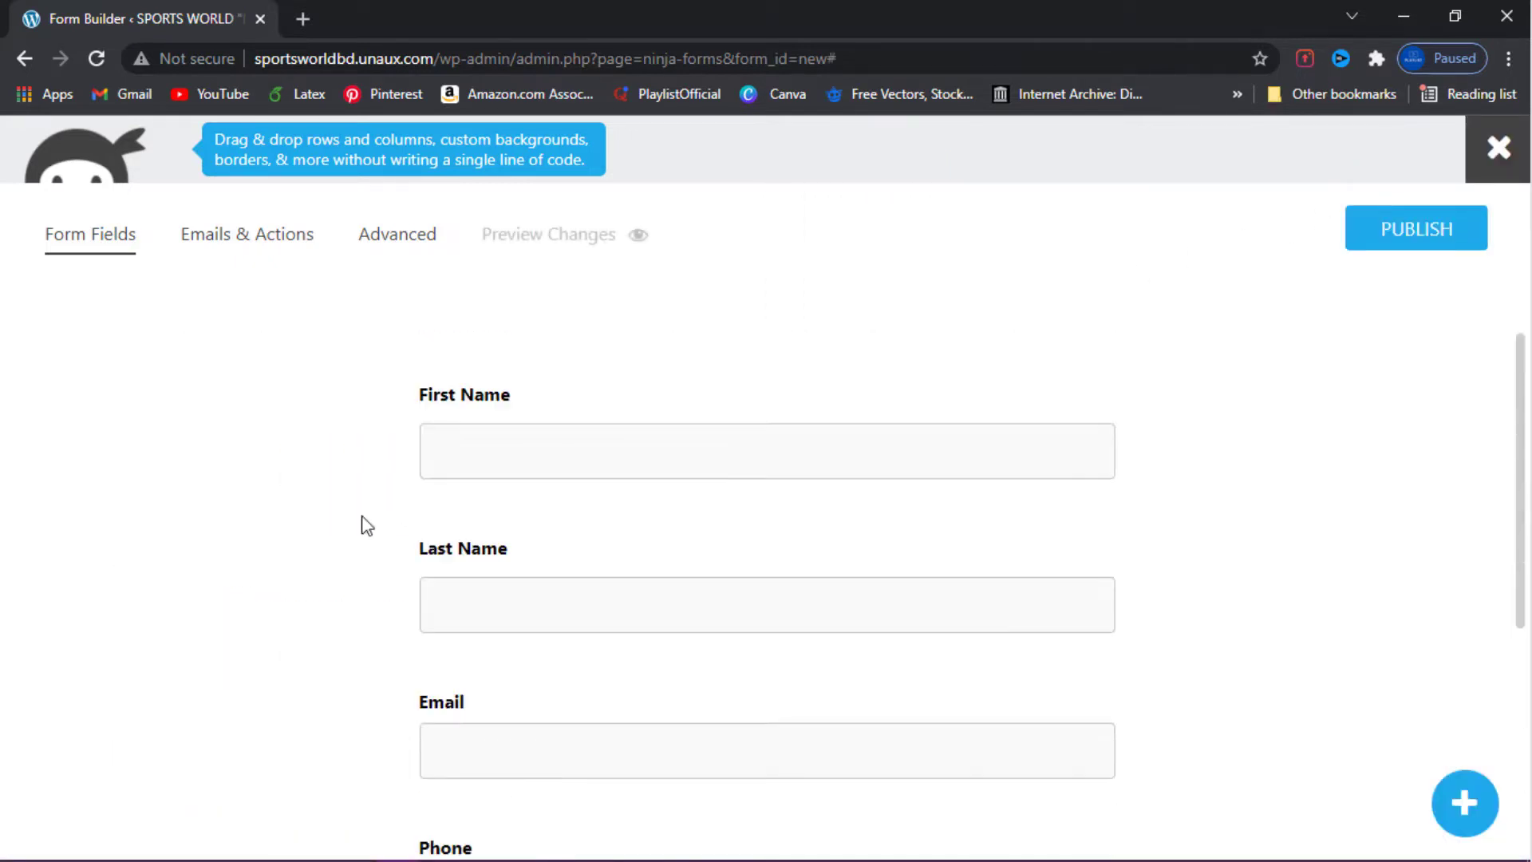
pyautogui.scroll(-5, 363, 524)
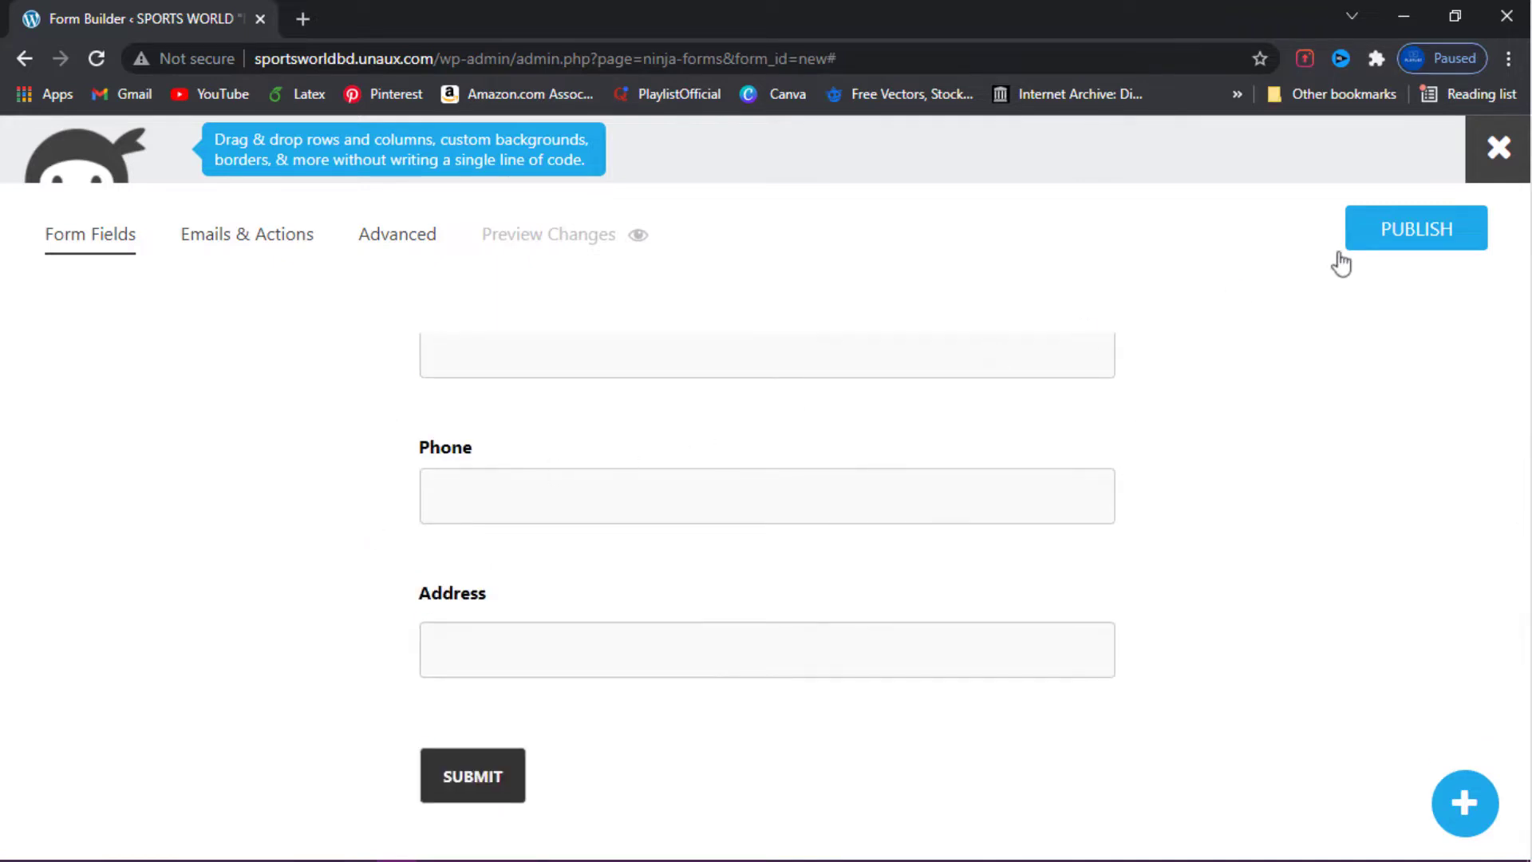
# Publish the form with the title My New Form and close the form builder.
pyautogui.click(1436, 229)
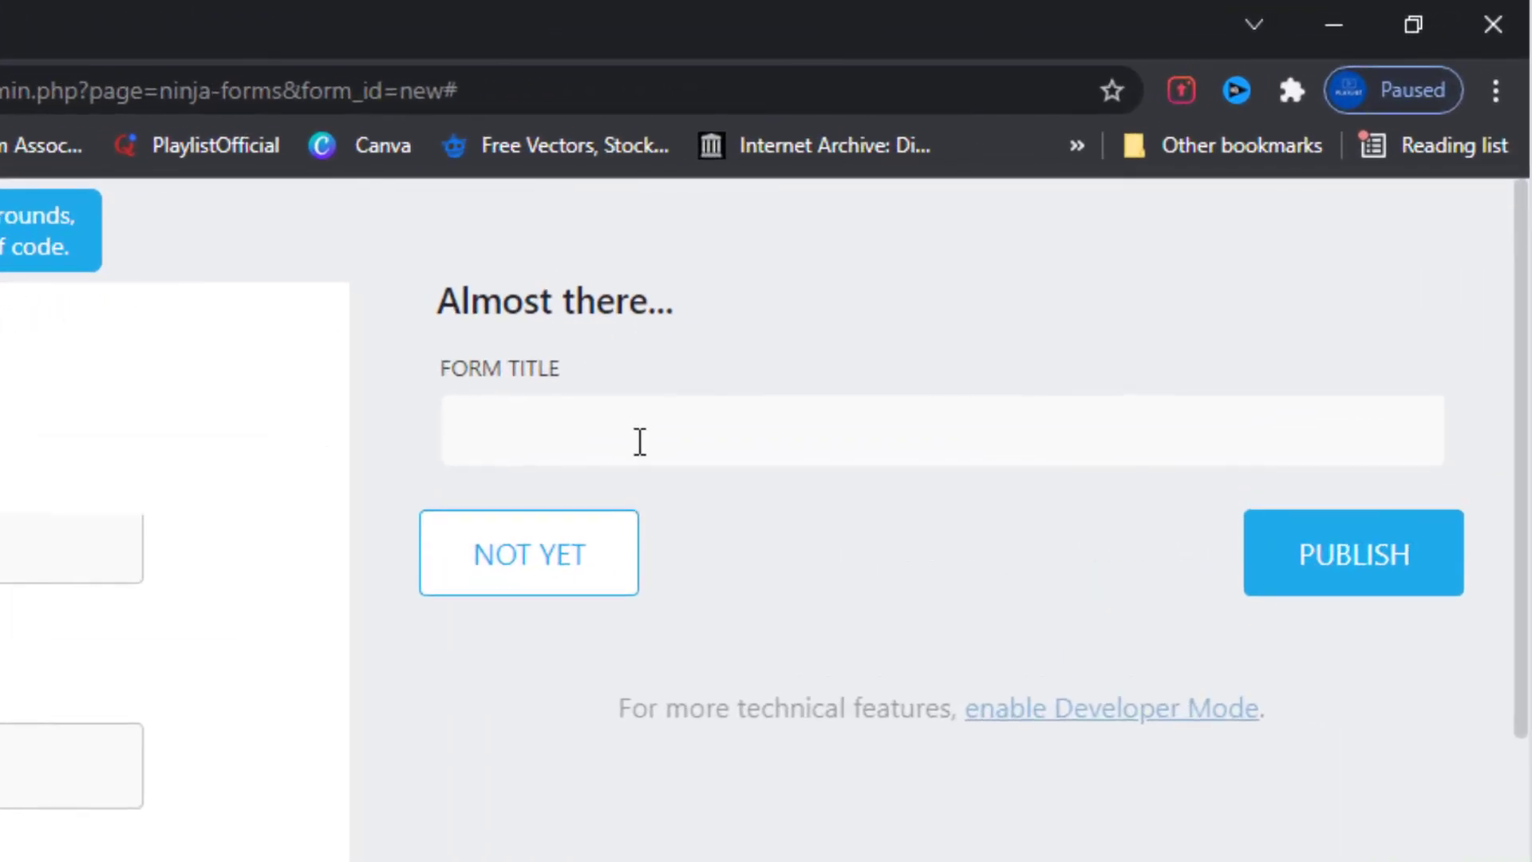
pyautogui.click(640, 441)
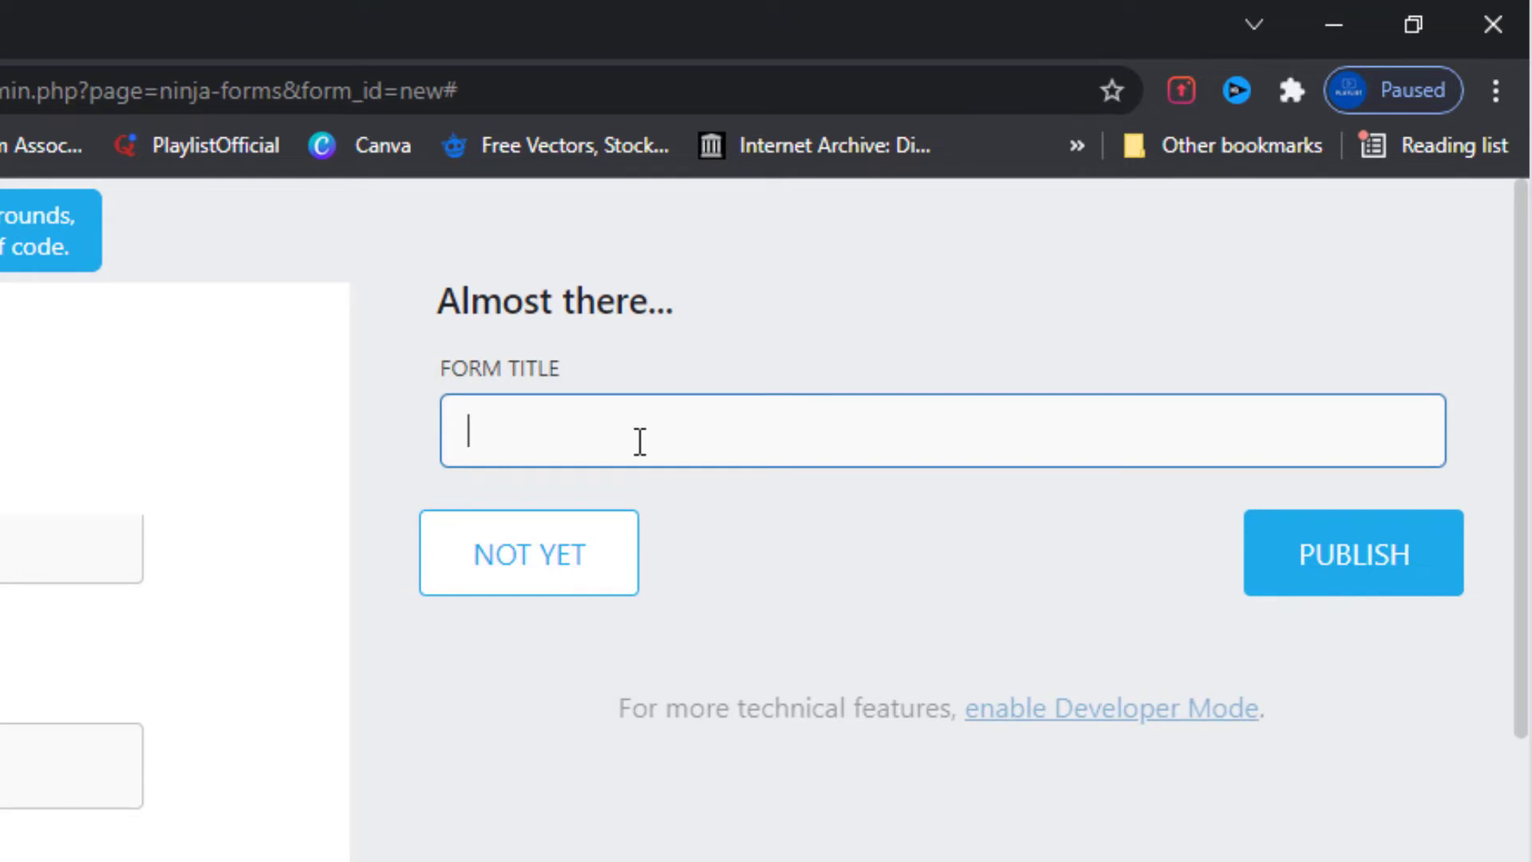
pyautogui.write('My Ne')
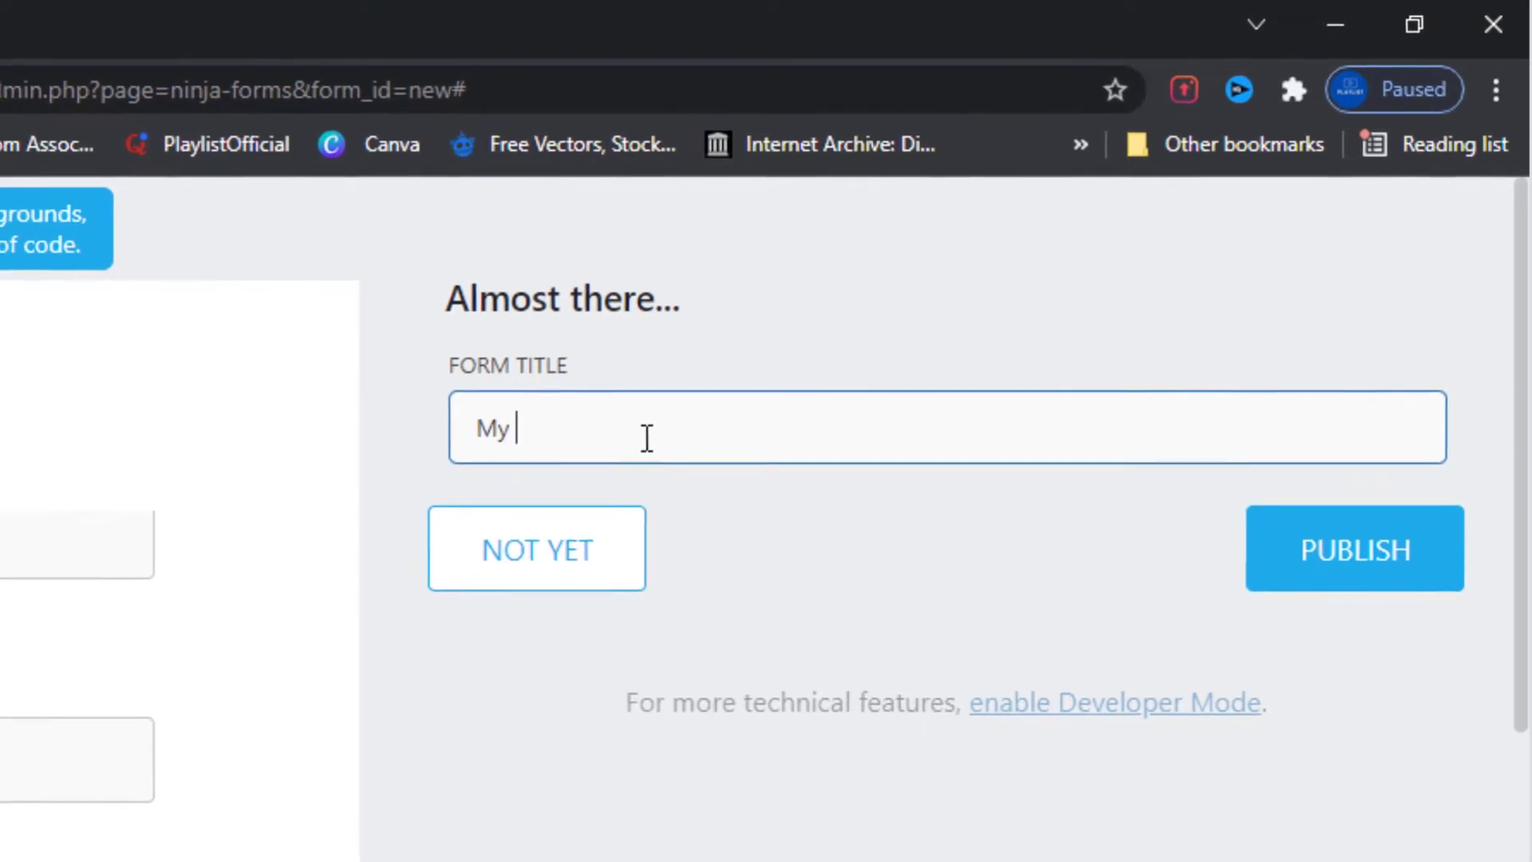
pyautogui.write('w F')
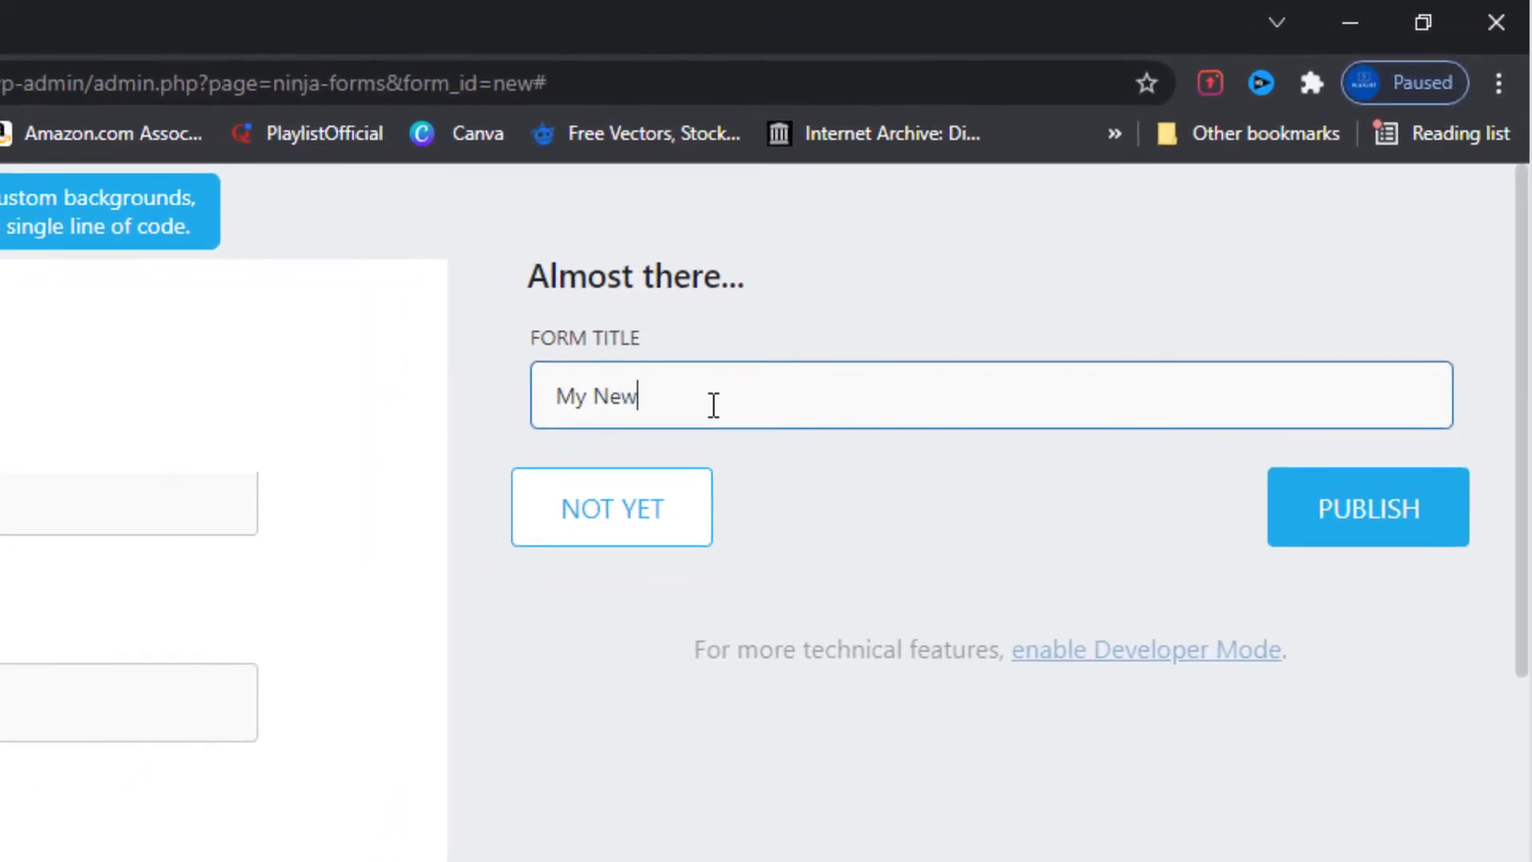
pyautogui.write('orm')
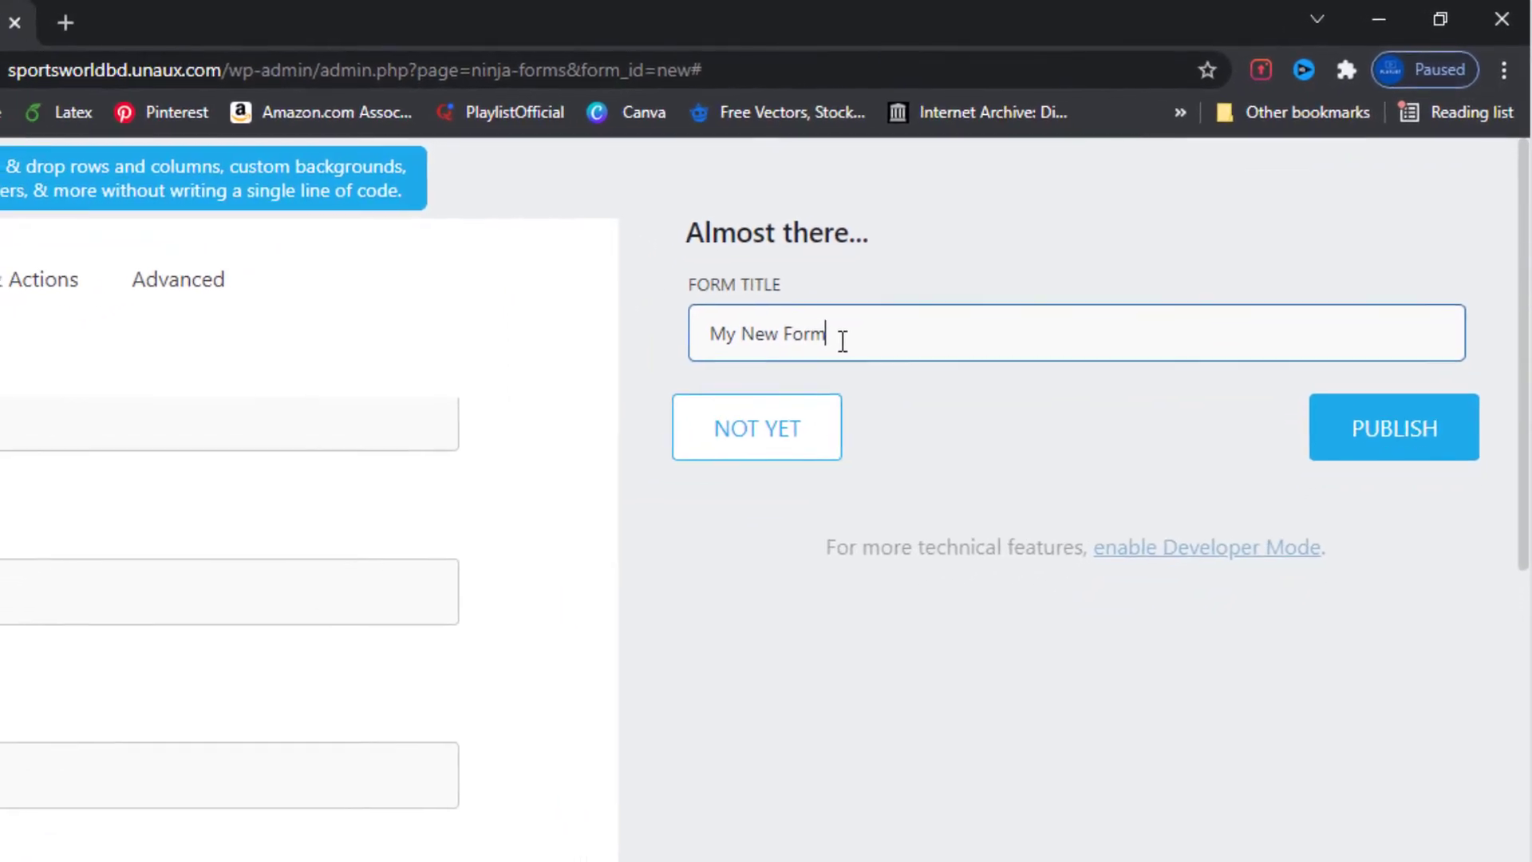
pyautogui.click(1356, 394)
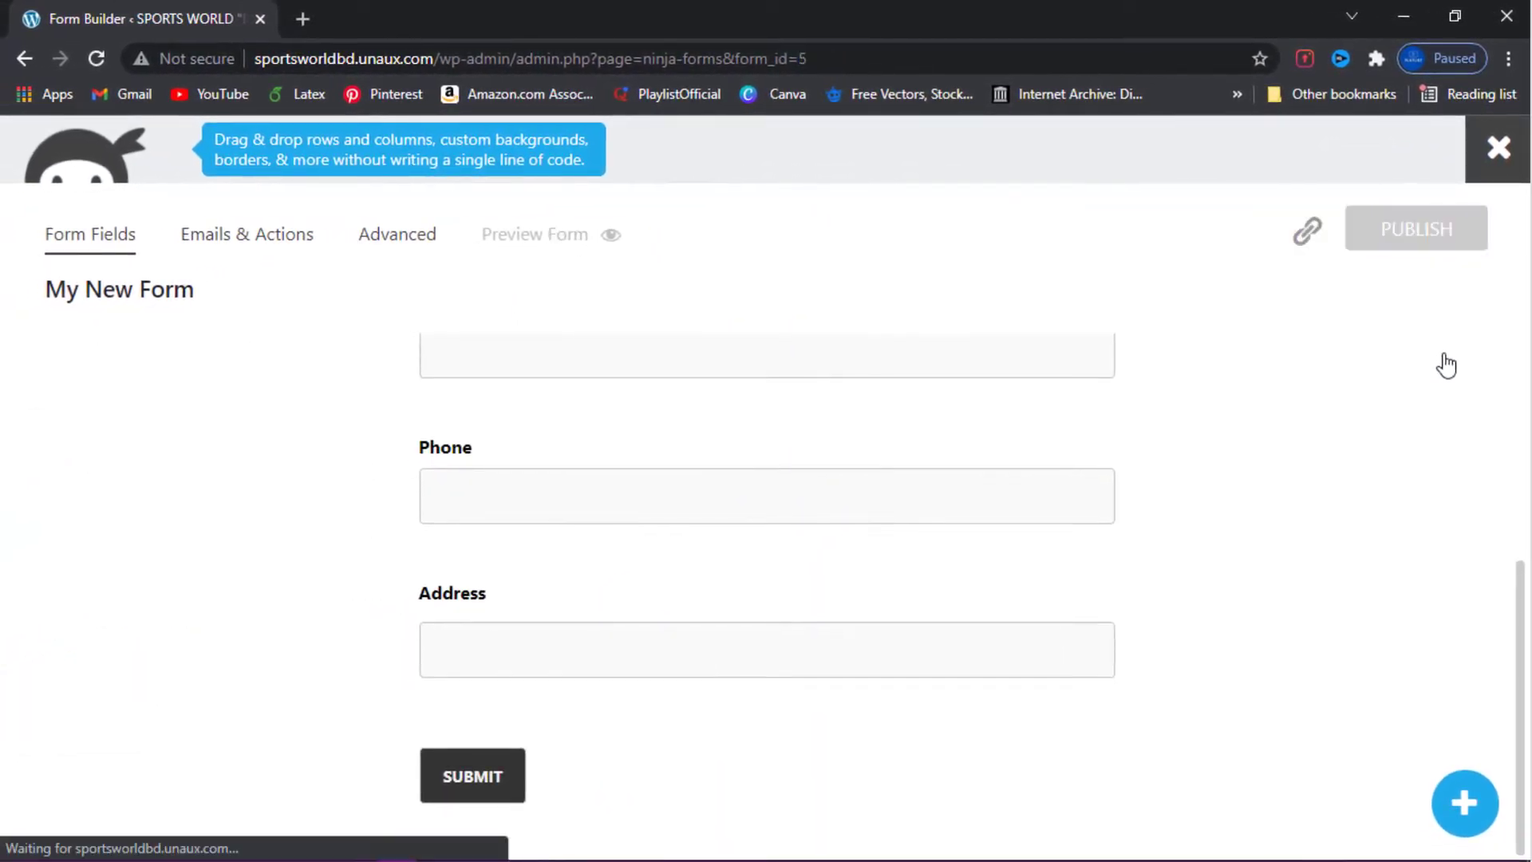
pyautogui.click(1496, 157)
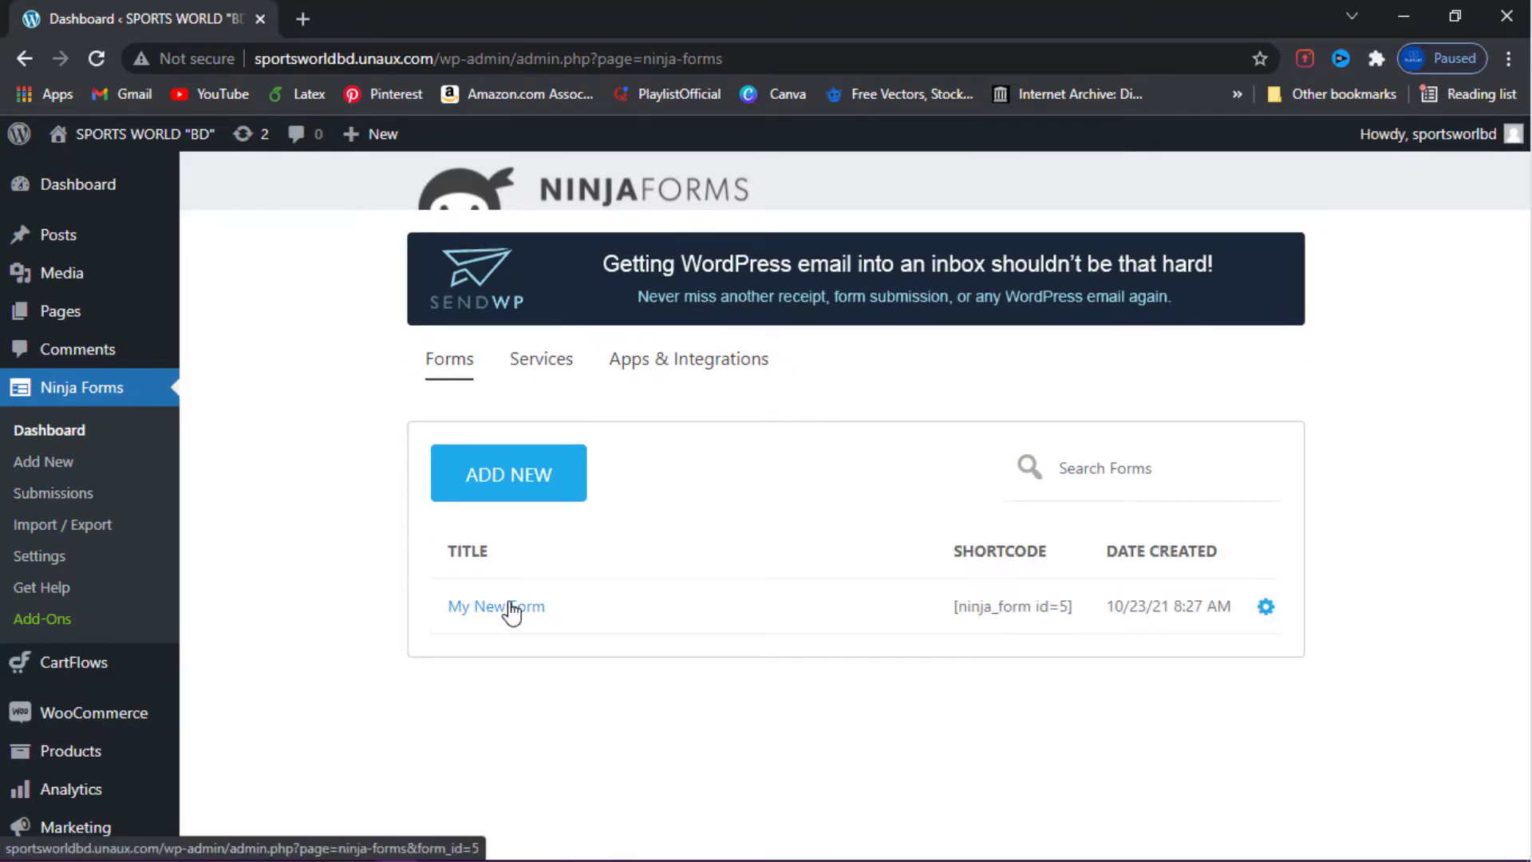
# Find the Contact page in the site's list of pages and open it for editing with Elementor.
pyautogui.click(61, 313)
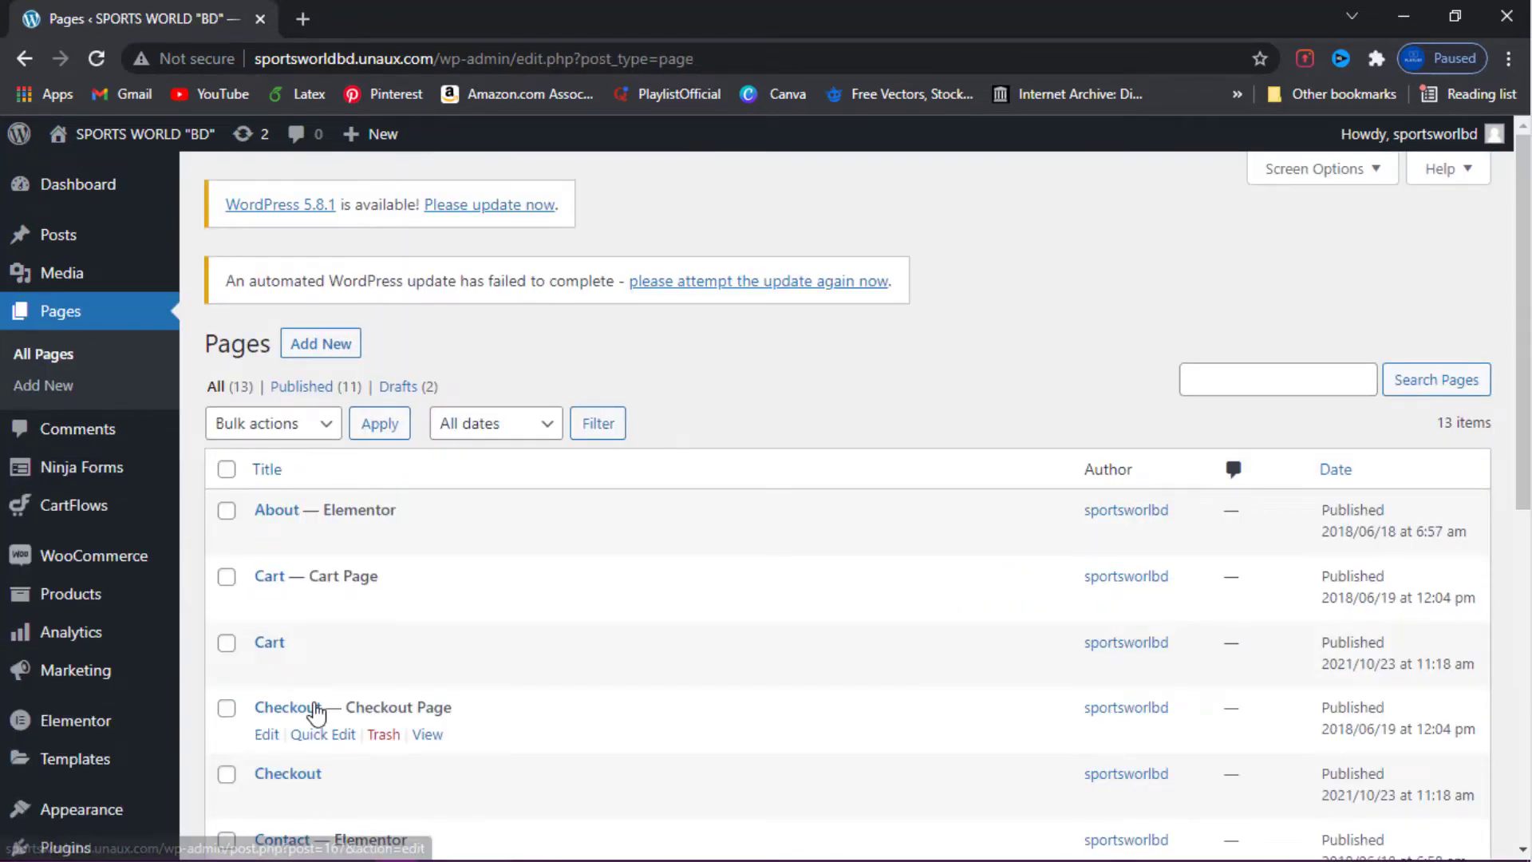
pyautogui.scroll(-3, 315, 711)
pyautogui.scroll(-2, 315, 710)
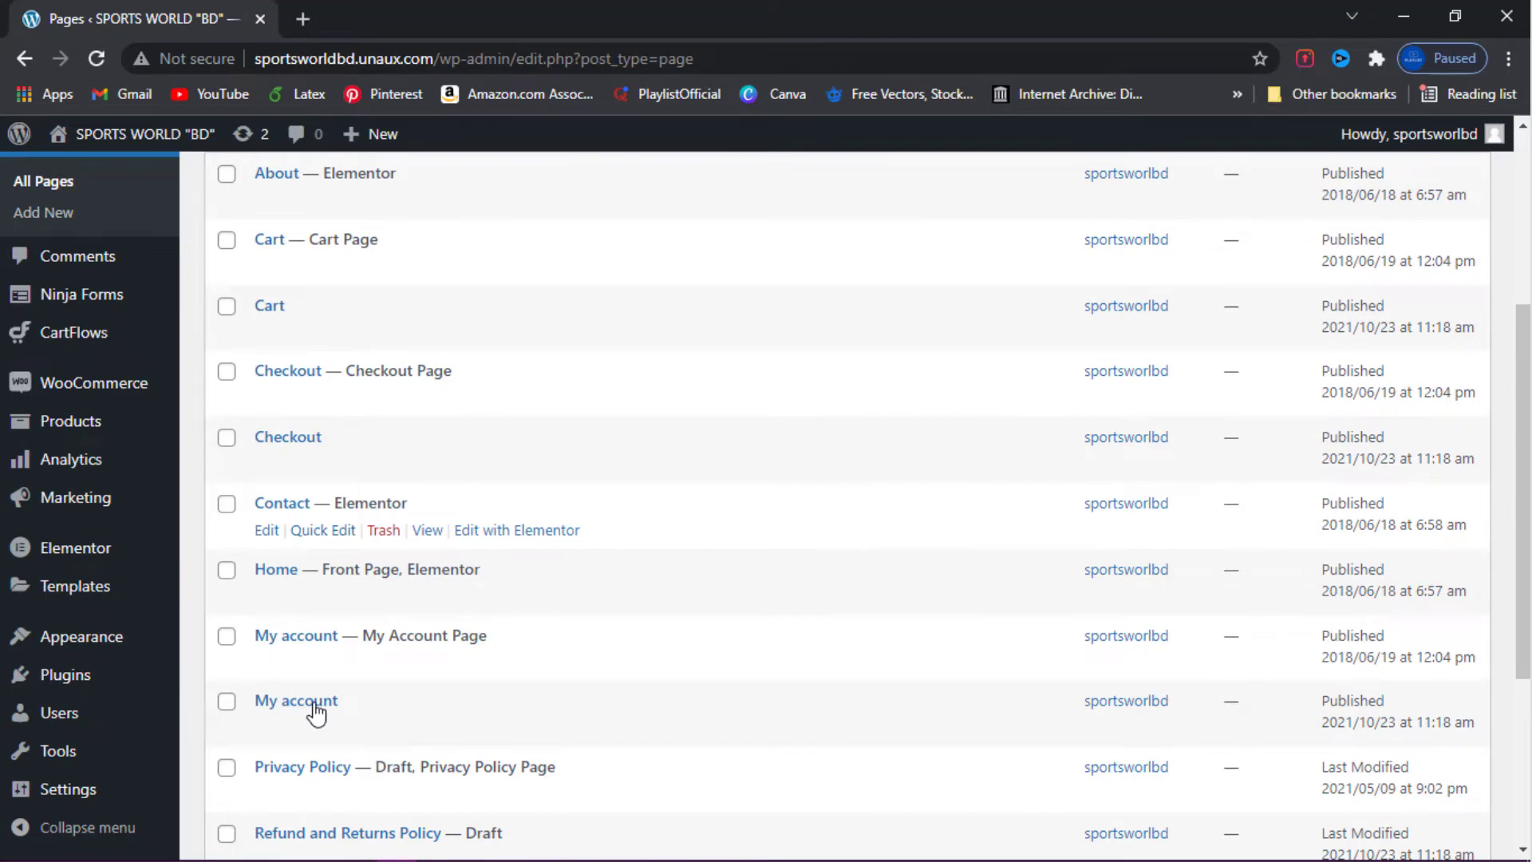
pyautogui.click(545, 531)
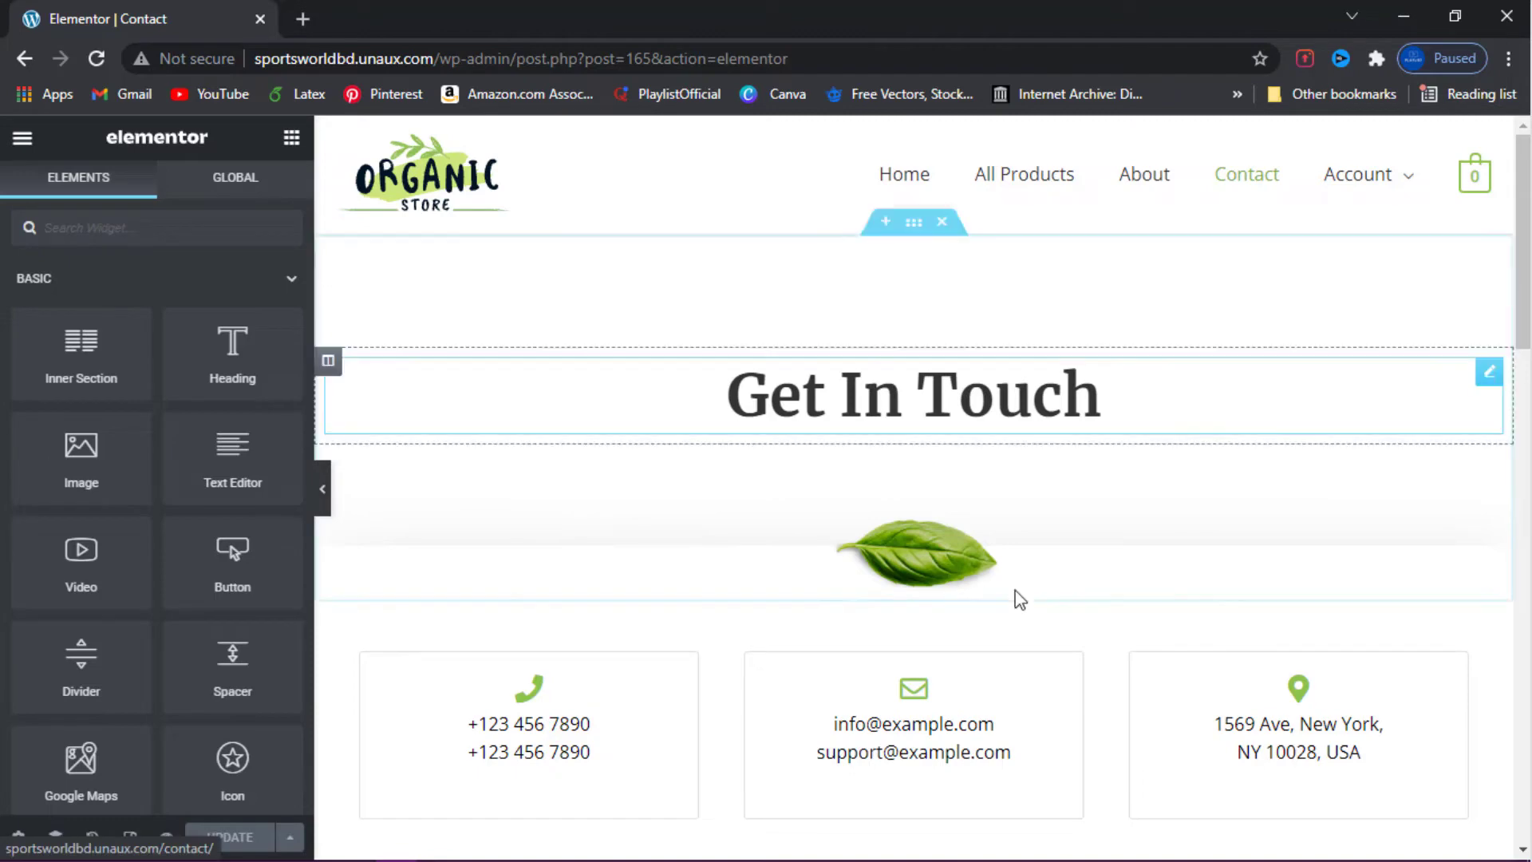
# Add a new single-column section below the question-and-answer lists, just above the footer of the Contact page.
pyautogui.scroll(-9, 1015, 598)
pyautogui.scroll(-10, 1015, 598)
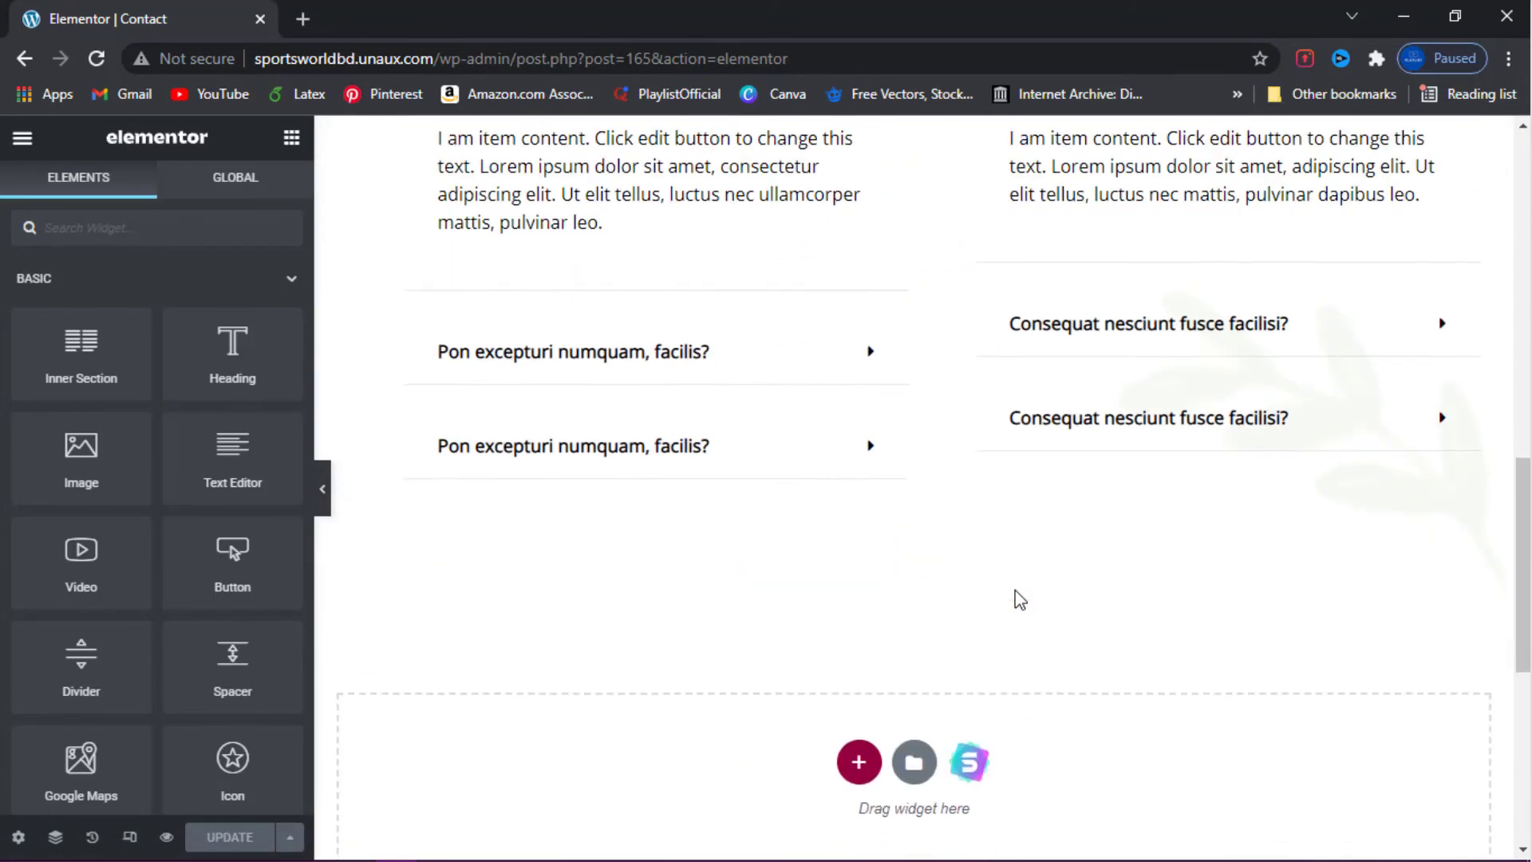
pyautogui.scroll(3, 1015, 599)
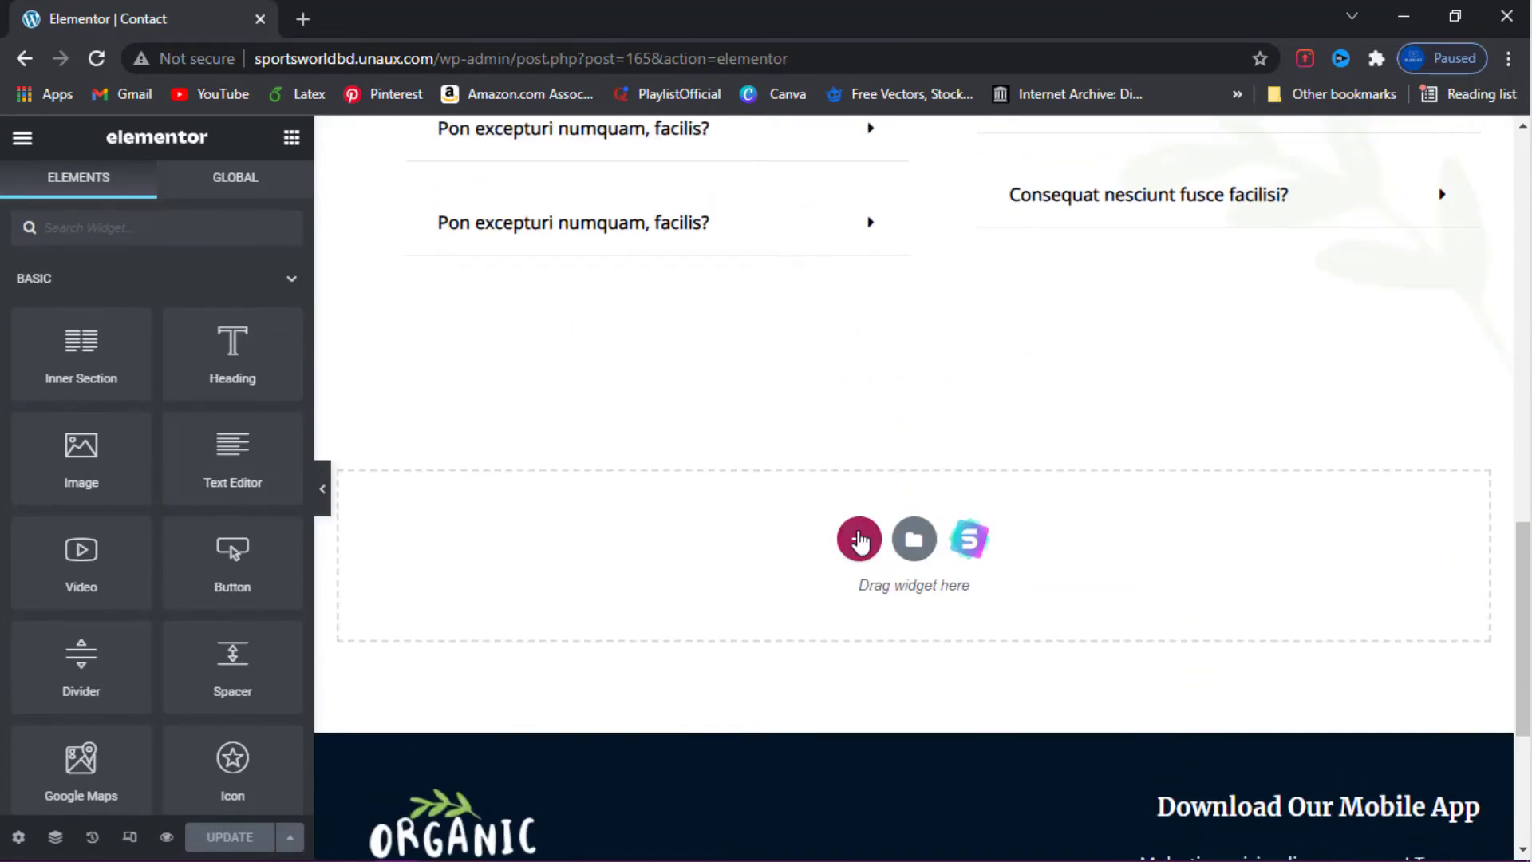
pyautogui.click(859, 540)
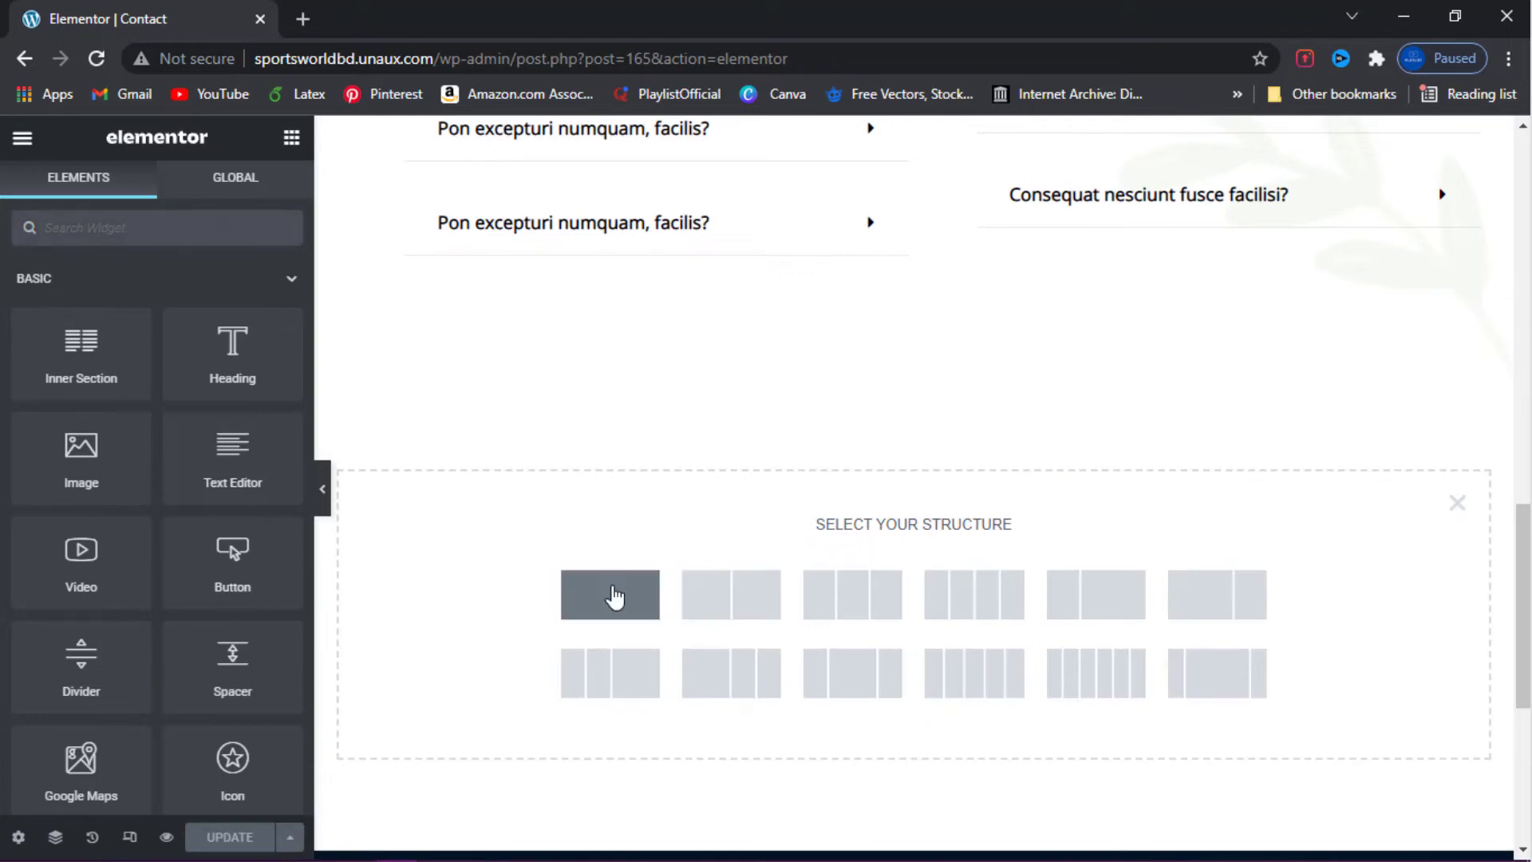
pyautogui.click(615, 596)
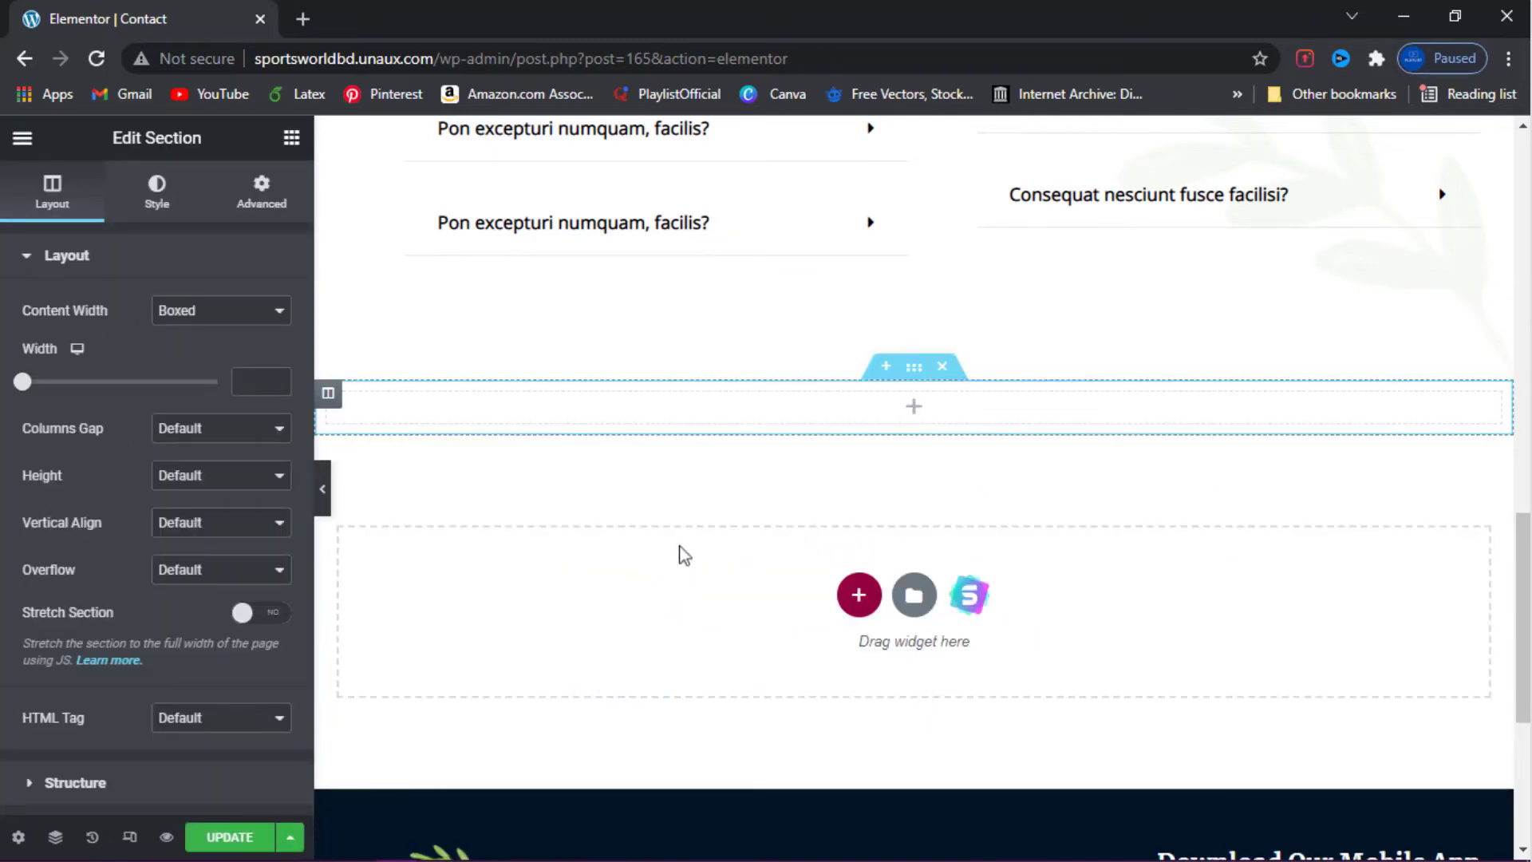
# Place a Ninja Forms Widget in the new empty section, select My New Form for it and apply the change.
pyautogui.click(915, 410)
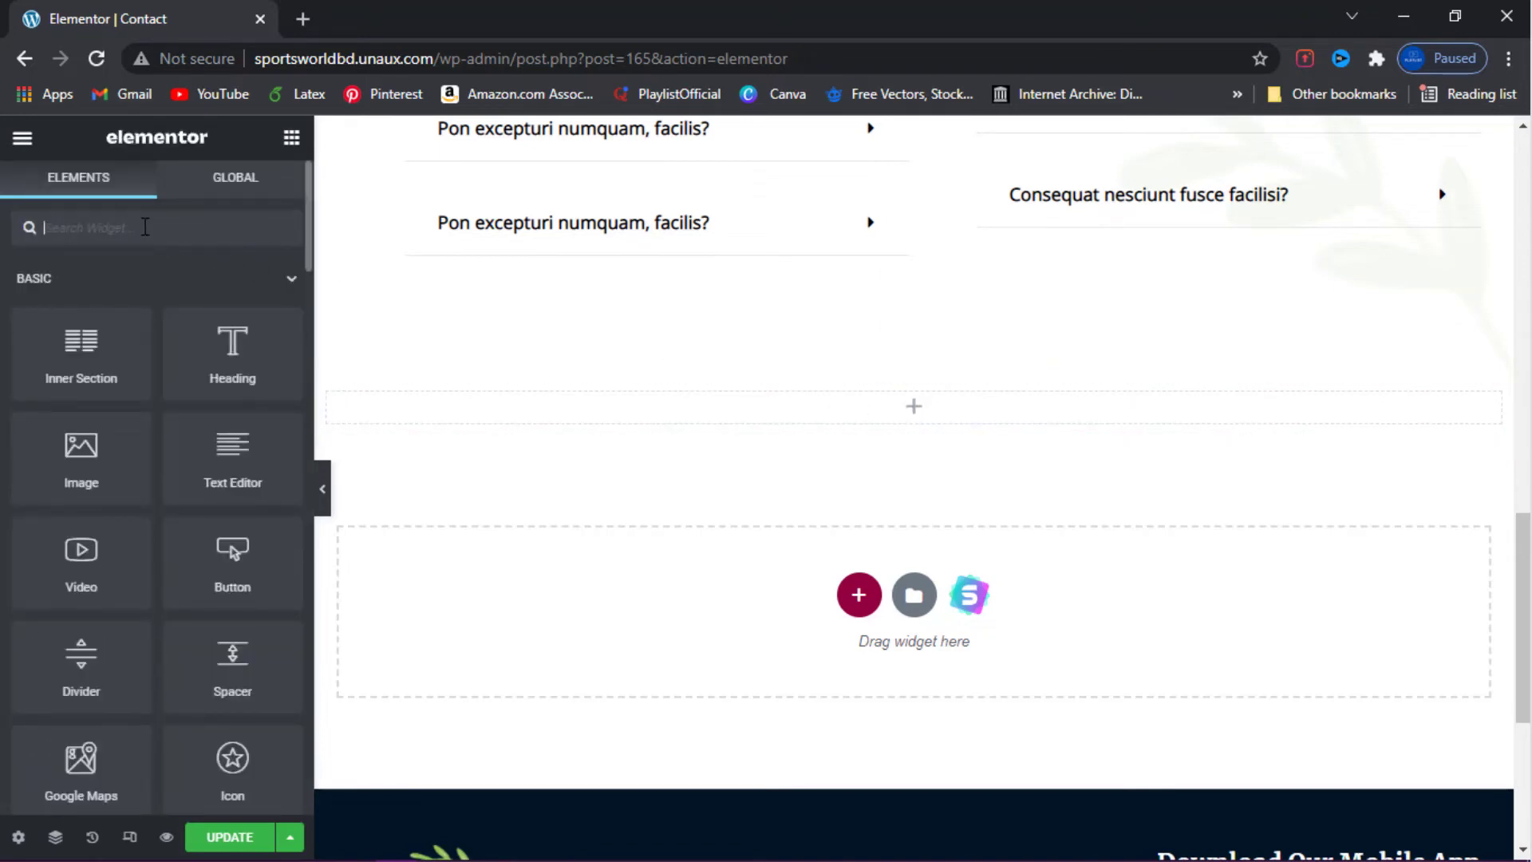
pyautogui.click(145, 227)
pyautogui.write('ninja')
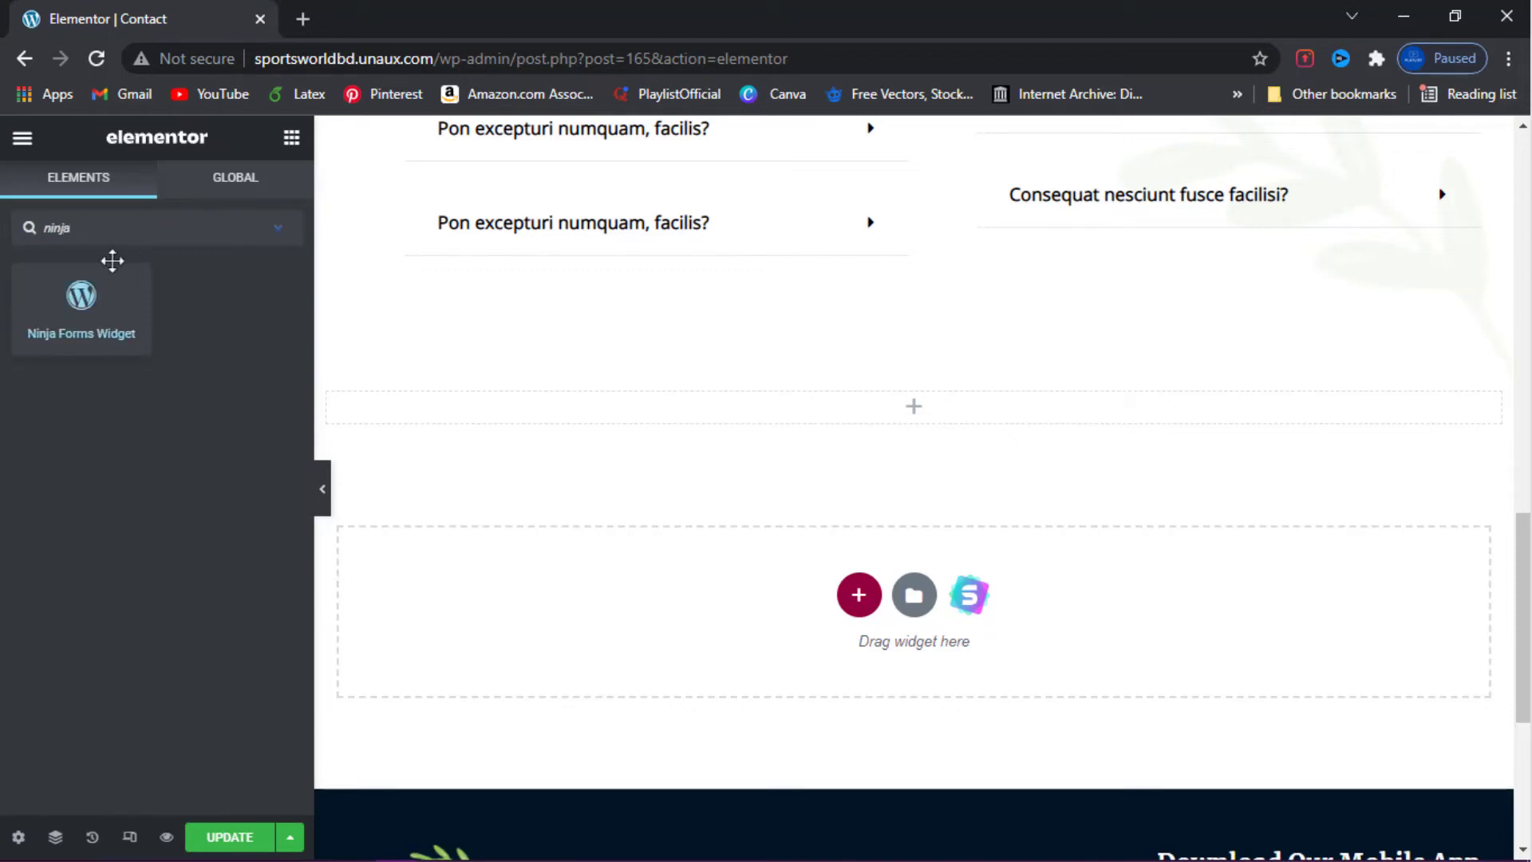
pyautogui.moveTo(72, 309); pyautogui.dragTo(875, 410)
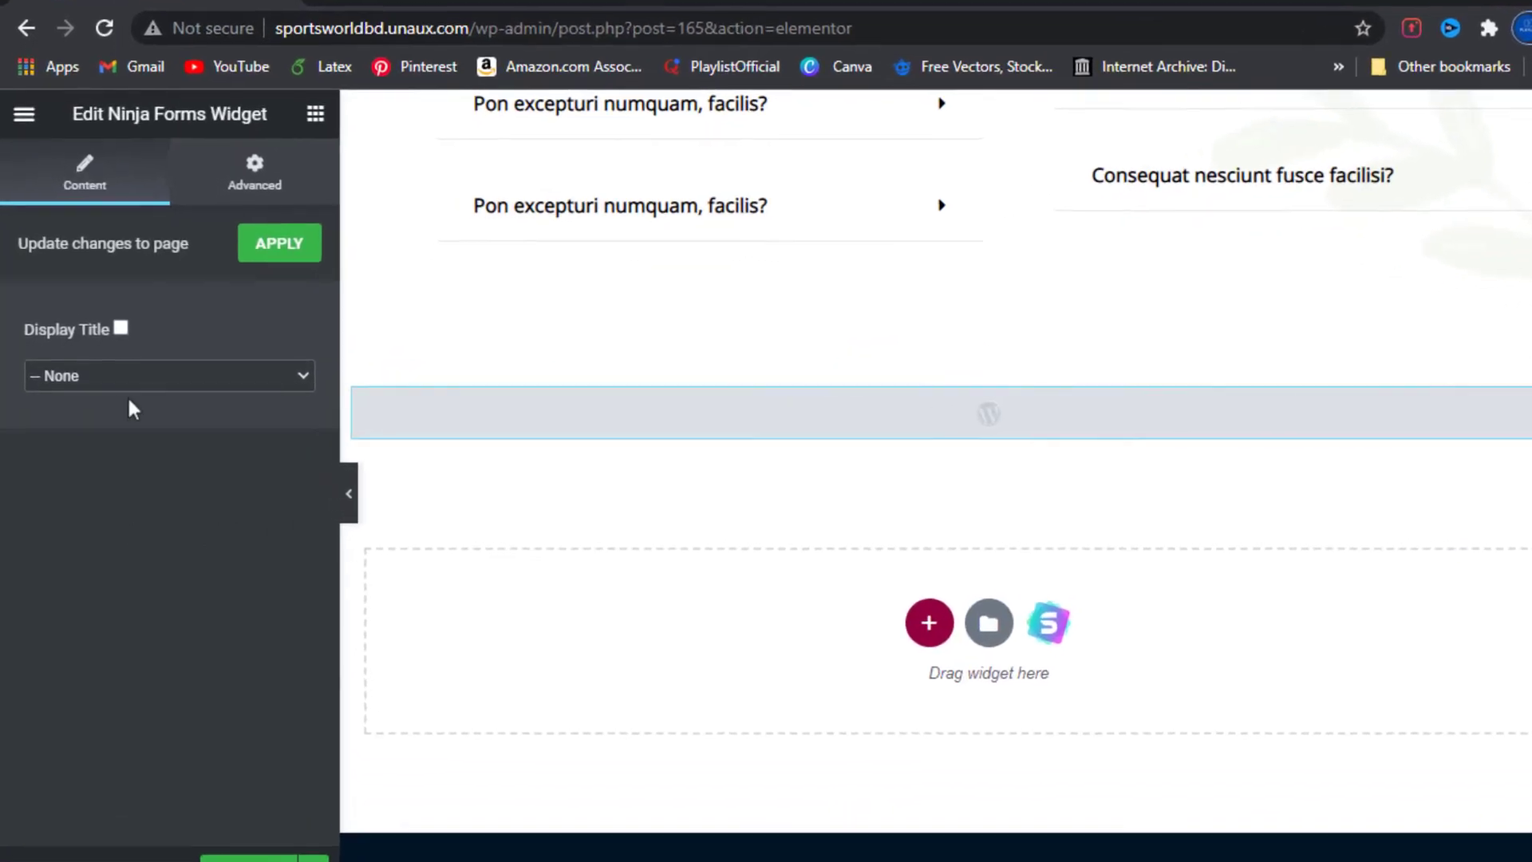
pyautogui.click(128, 378)
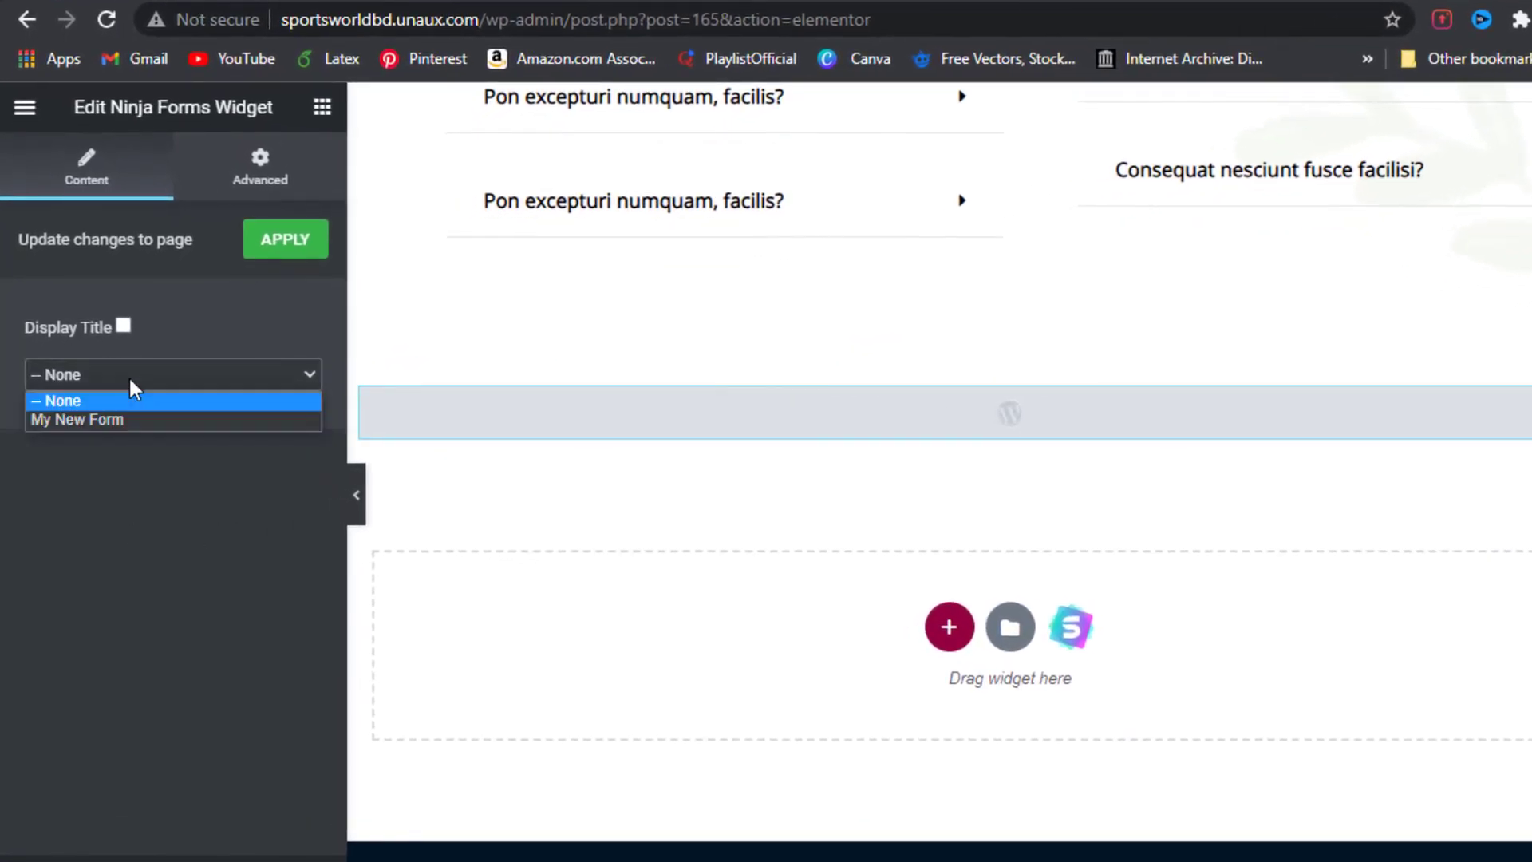
pyautogui.click(108, 420)
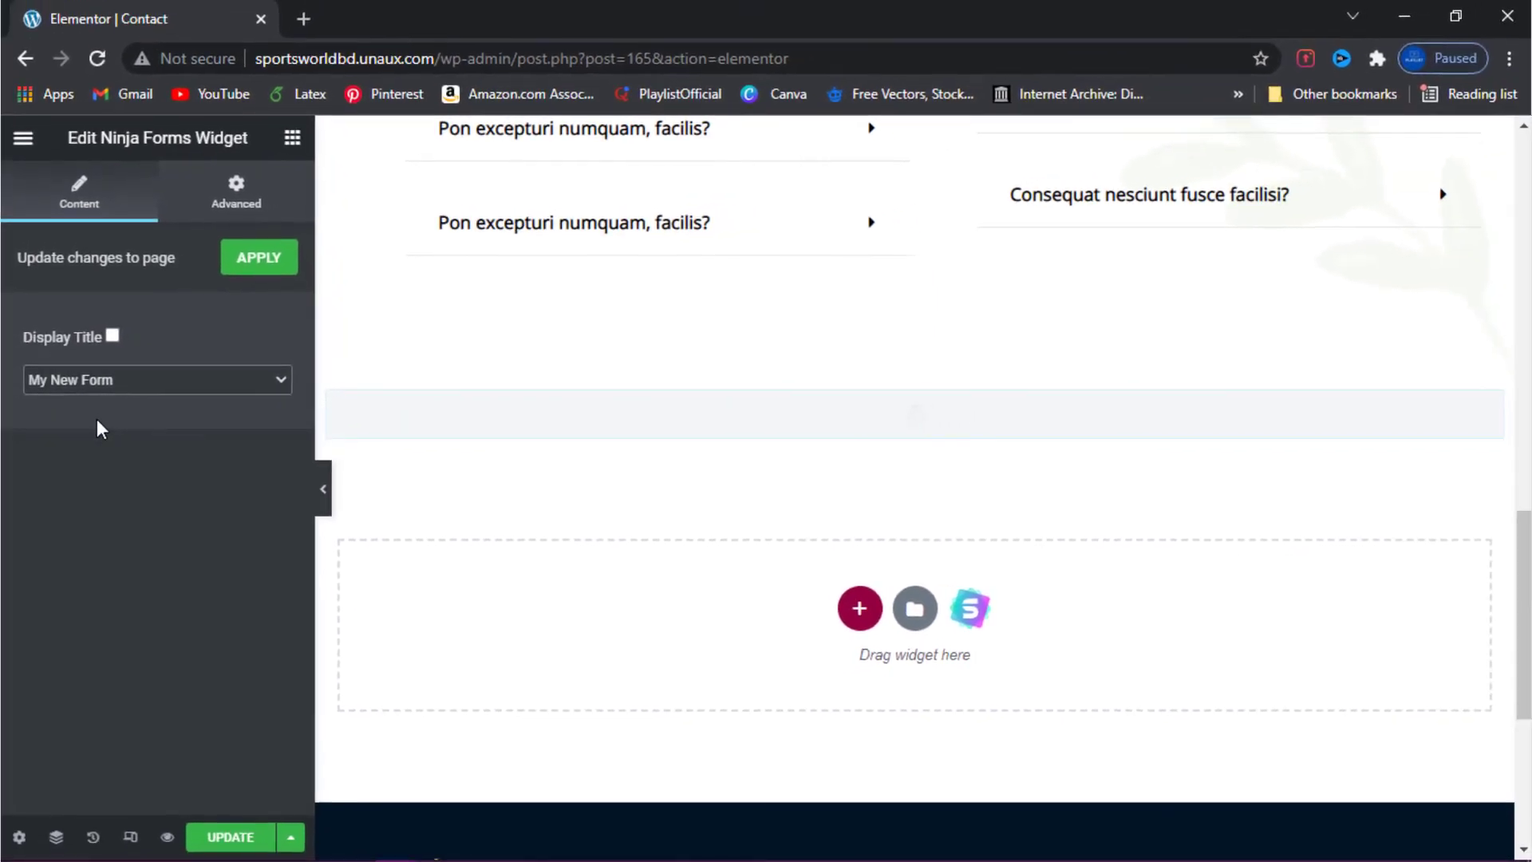
pyautogui.click(246, 259)
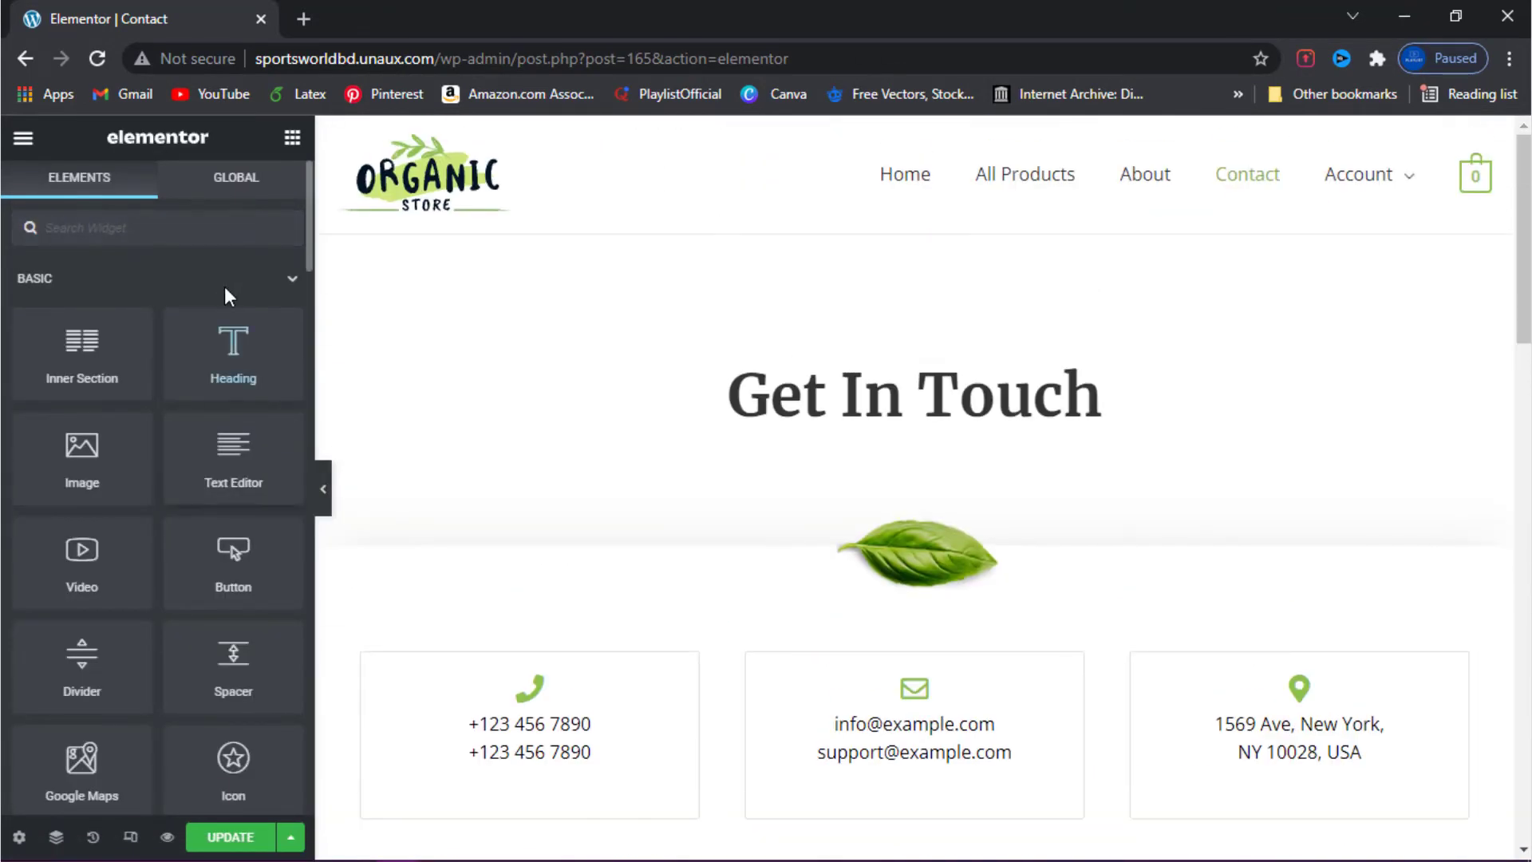
# Open the live Contact page in a new browser tab from the site's navigation link and switch to it.
pyautogui.scroll(-3, 225, 789)
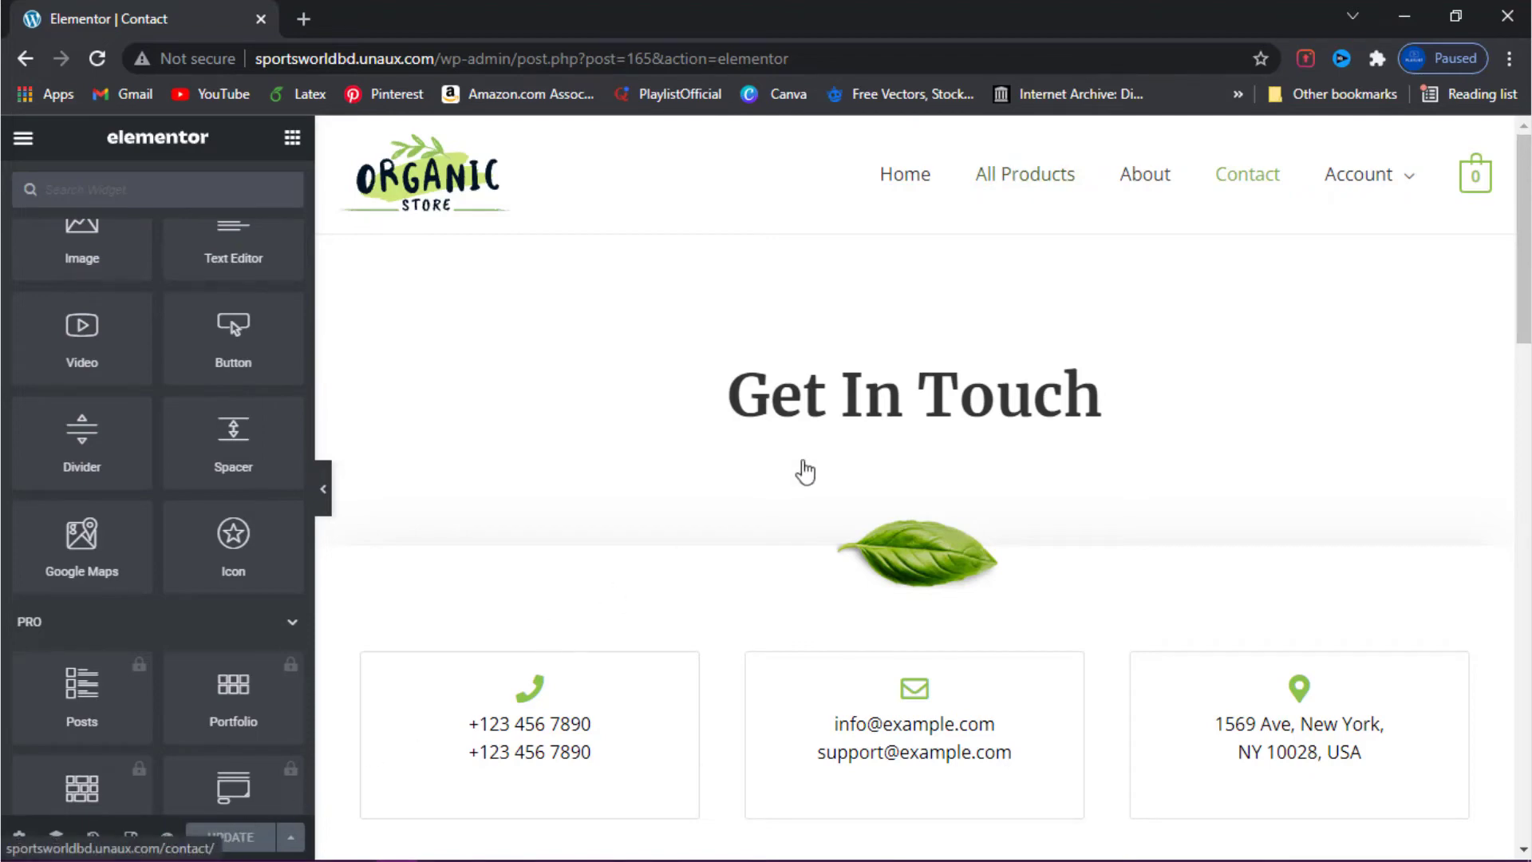
pyautogui.rightClick(1250, 183)
pyautogui.click(1276, 190)
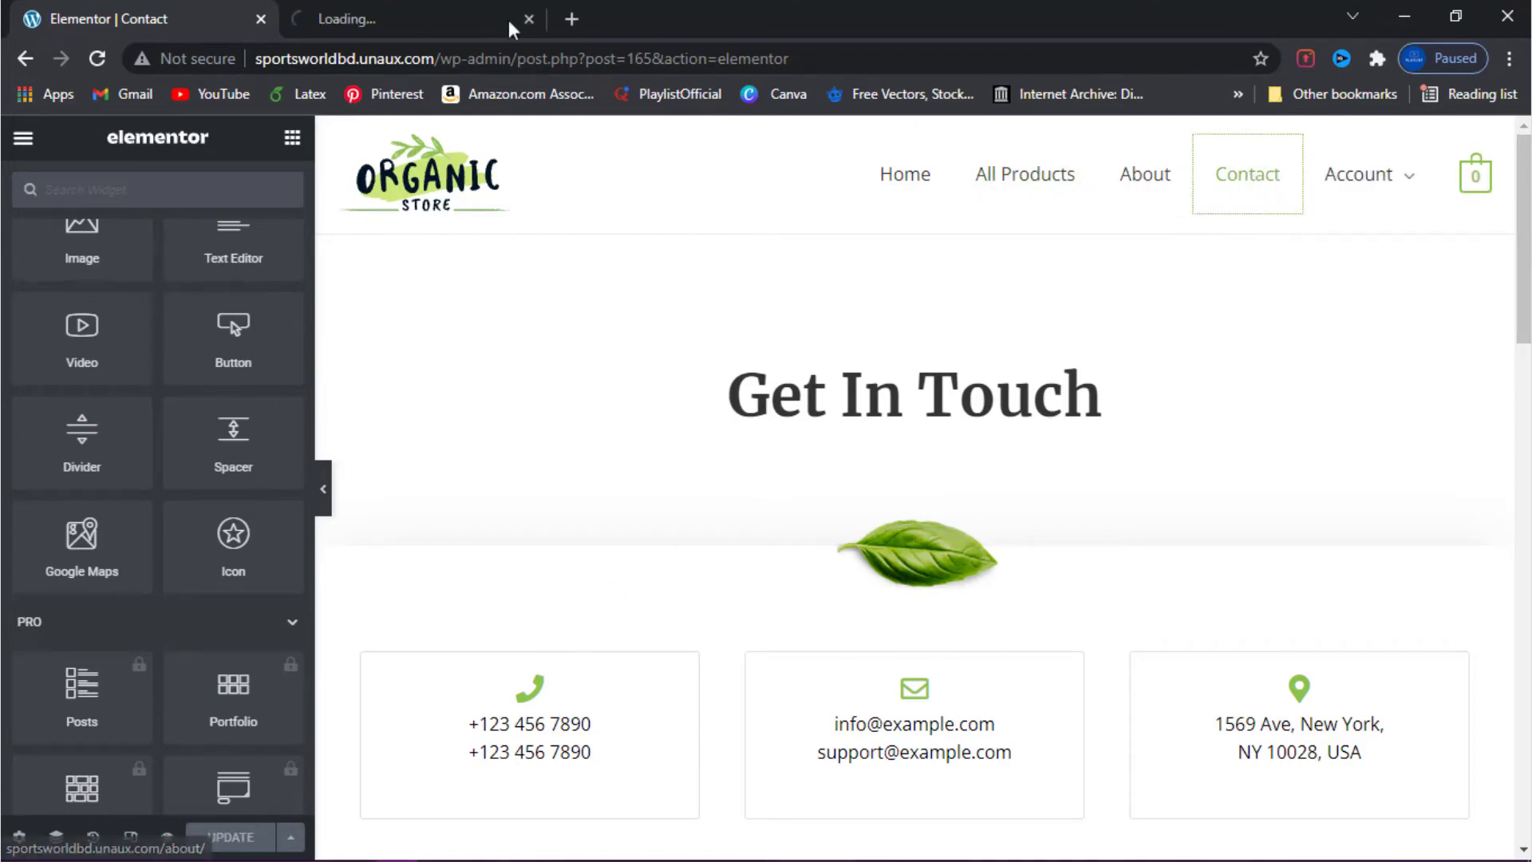
pyautogui.click(416, 2)
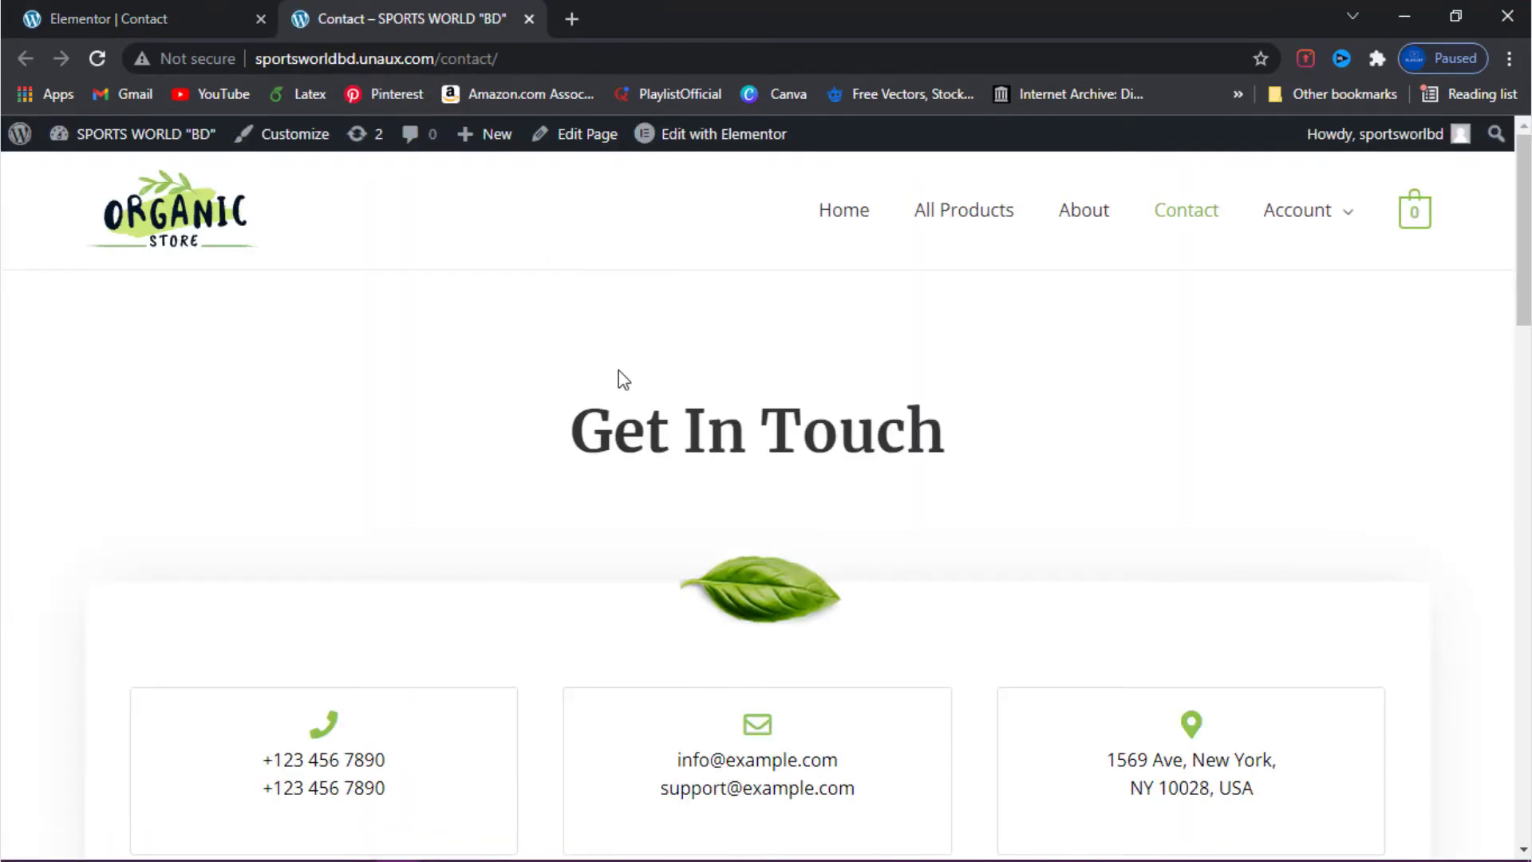
# Examine the embedded form on the live Contact page, from its title through all fields to the Submit button.
pyautogui.scroll(-3, 619, 370)
pyautogui.scroll(-12, 623, 380)
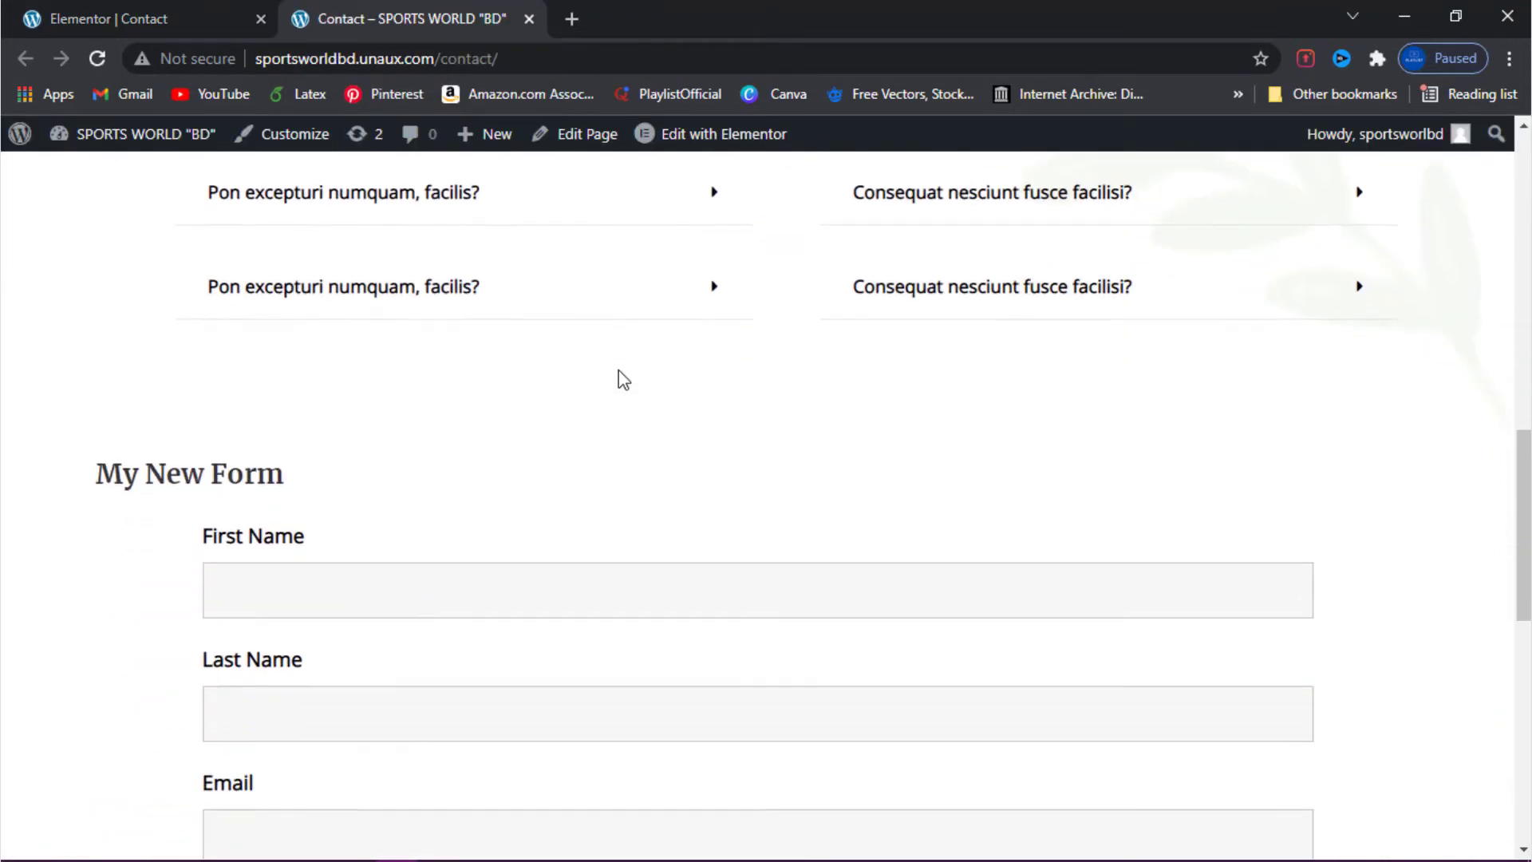
pyautogui.moveTo(101, 393); pyautogui.dragTo(299, 401)
pyautogui.click(414, 393)
pyautogui.scroll(-1, 469, 475)
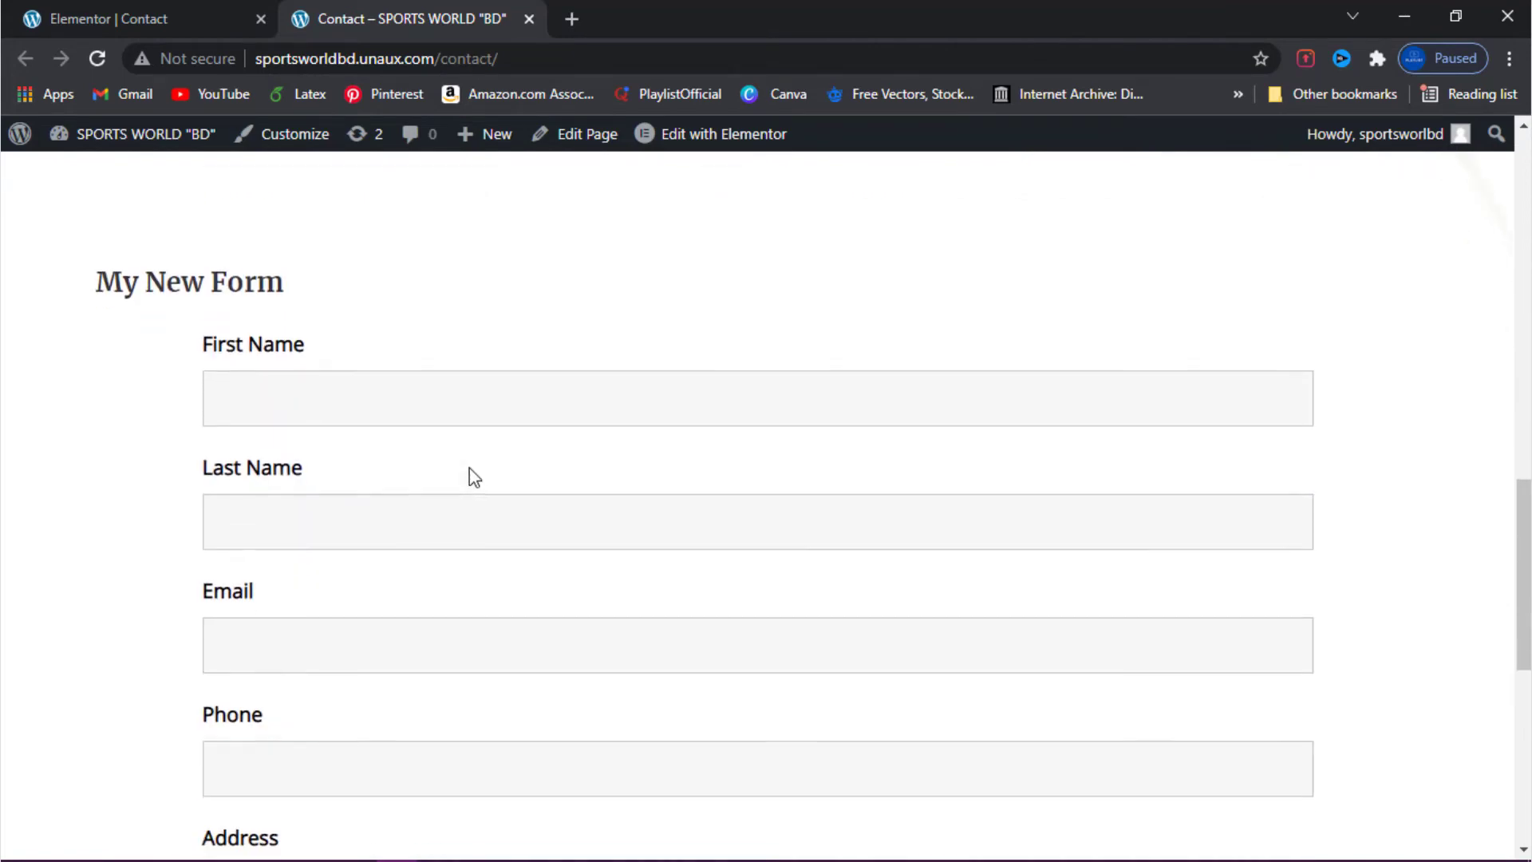
pyautogui.scroll(-1, 469, 477)
pyautogui.scroll(-3, 469, 468)
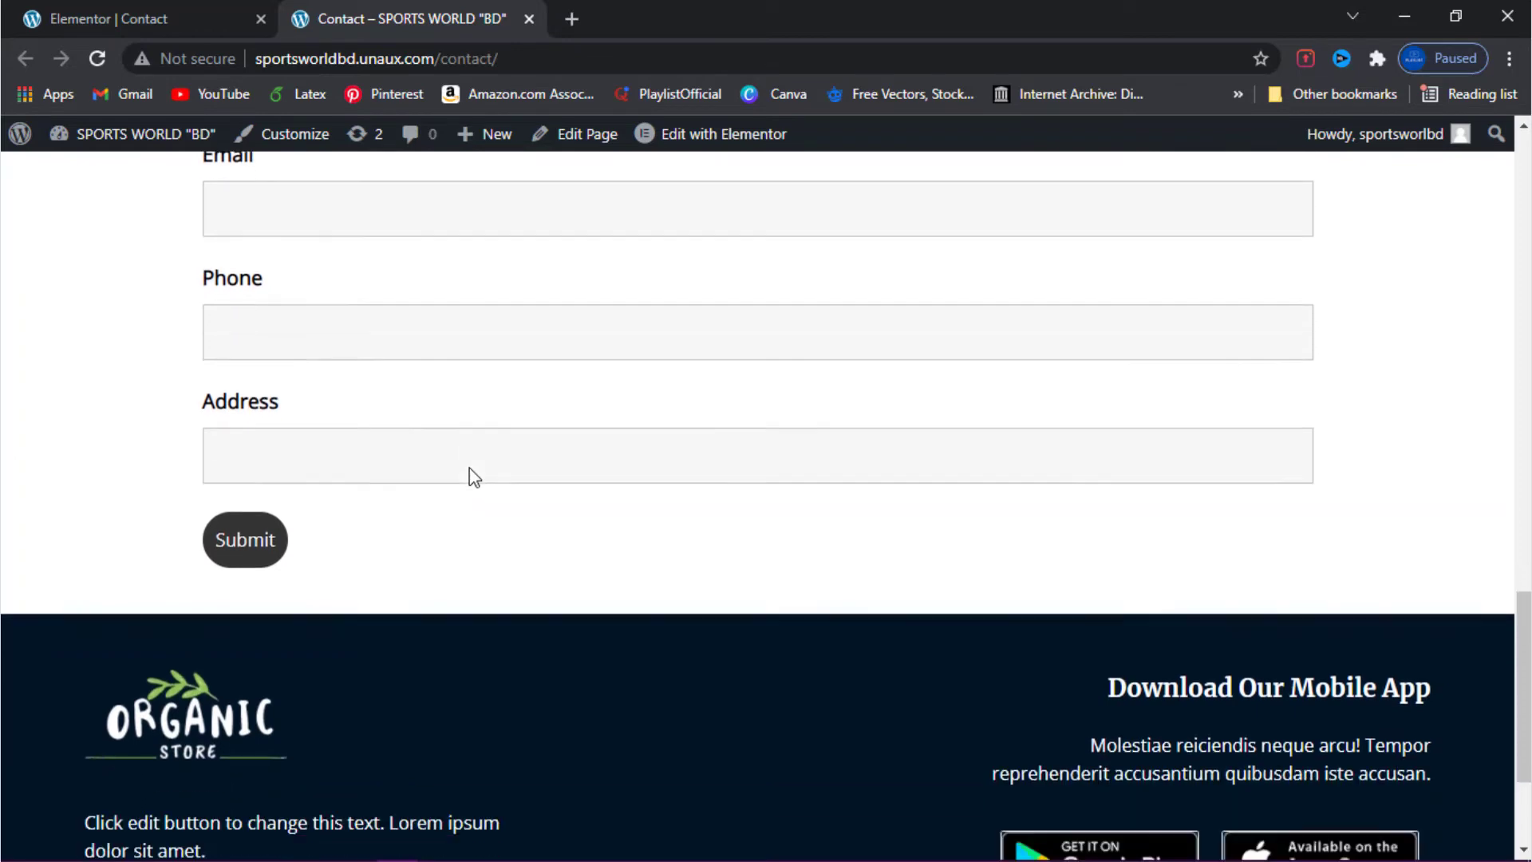
pyautogui.scroll(4, 393, 513)
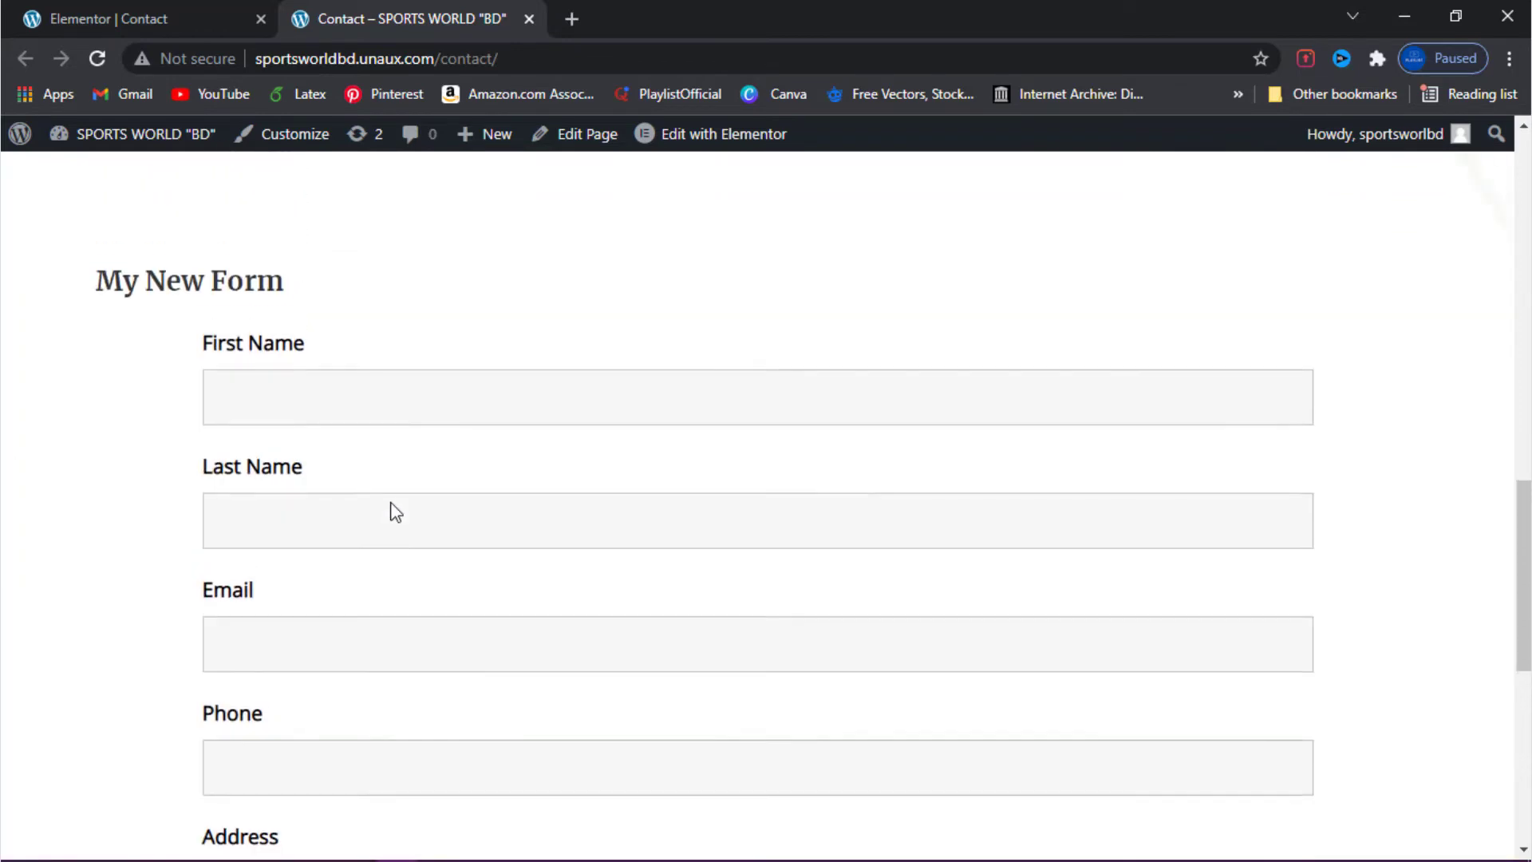
# Fill in the form's name, email, phone and address fields from a saved autofill entry and check the filled values.
pyautogui.click(332, 418)
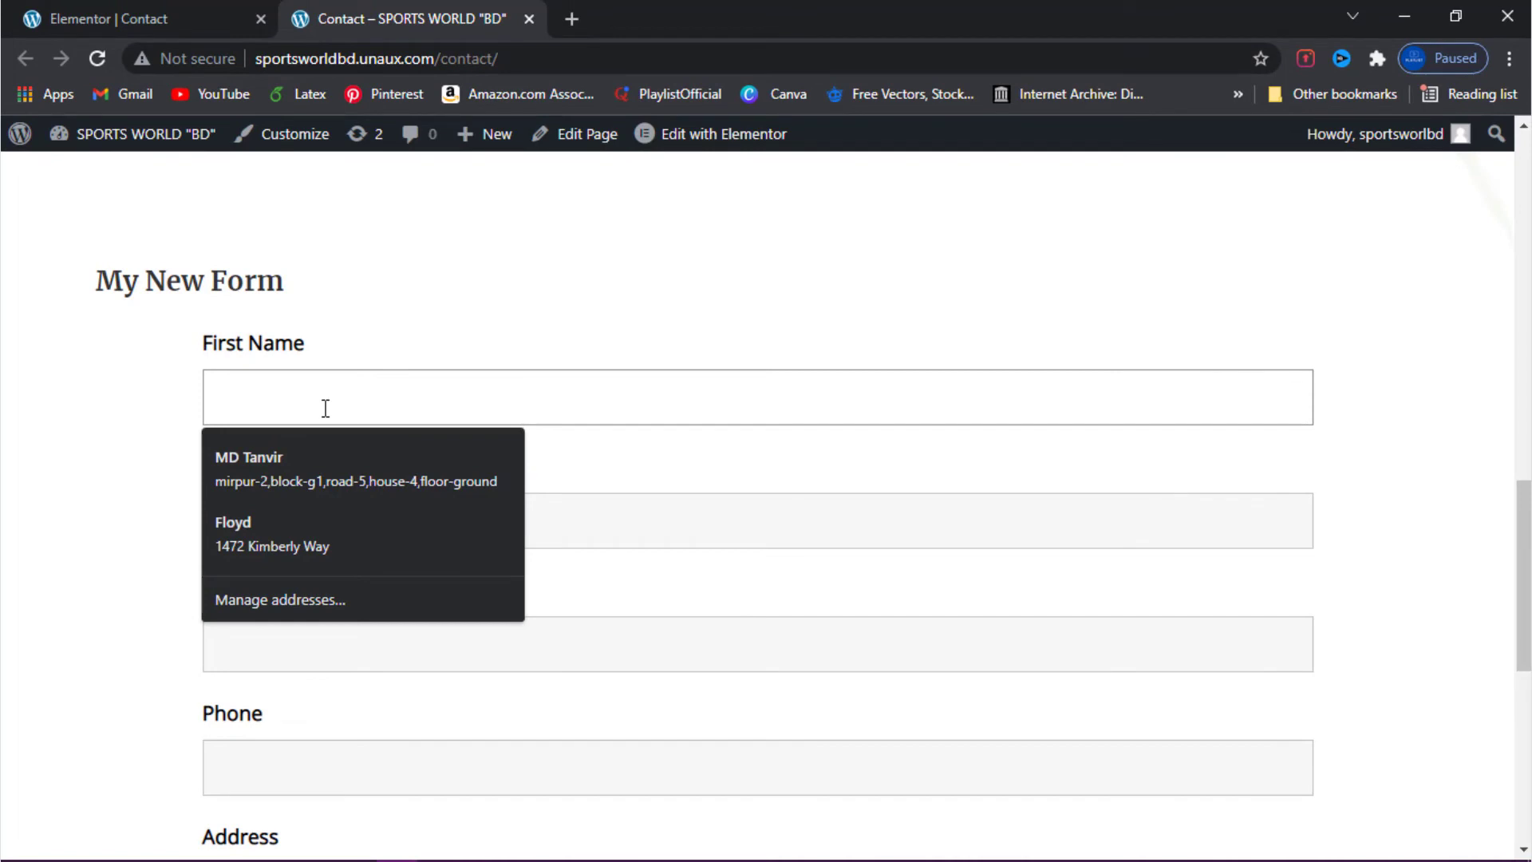
pyautogui.write('m')
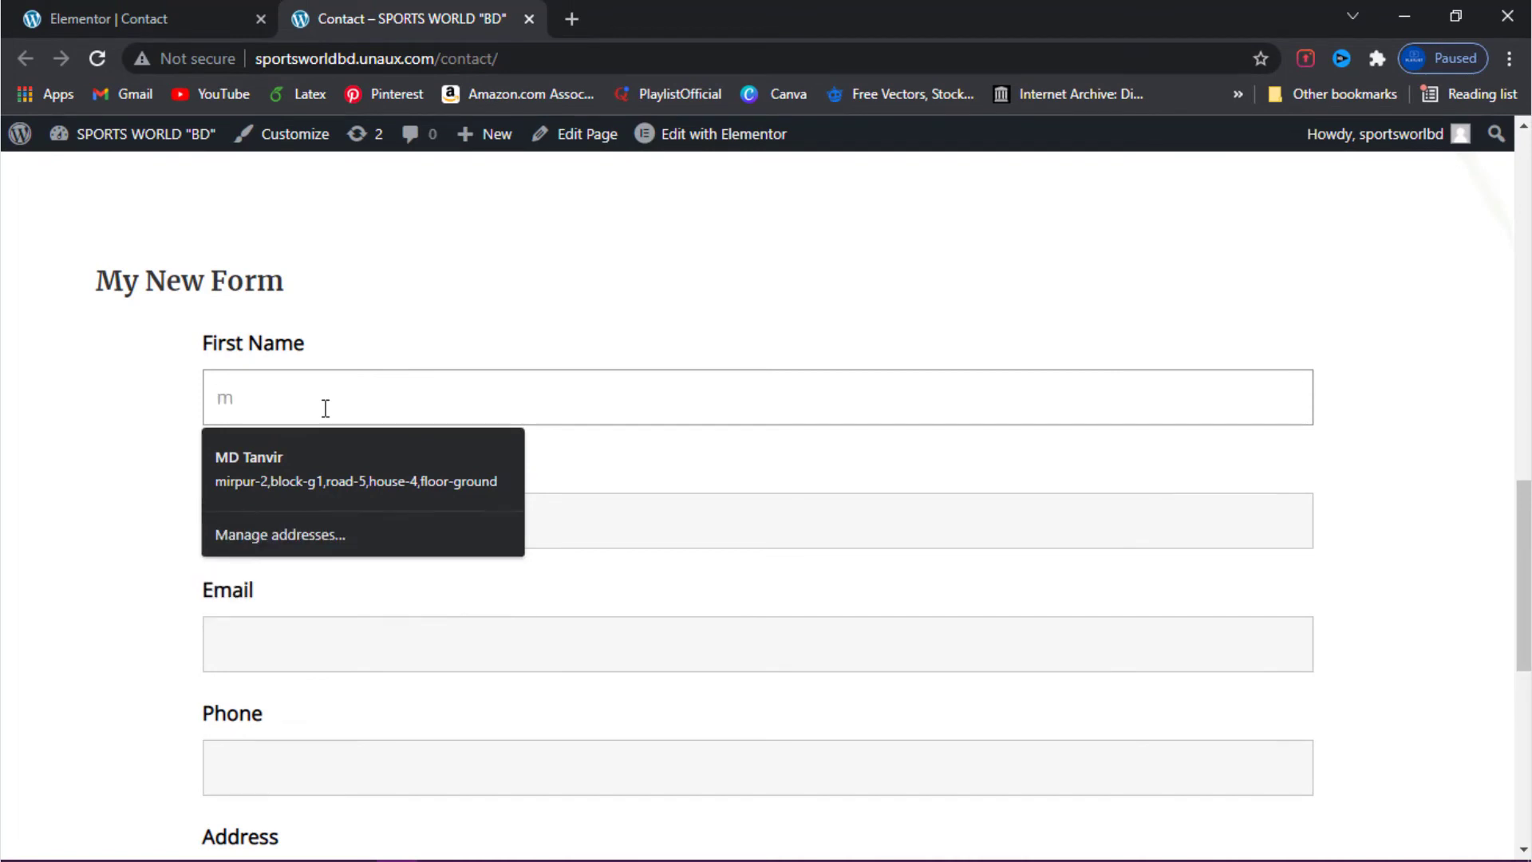
pyautogui.click(327, 463)
pyautogui.scroll(-4, 330, 467)
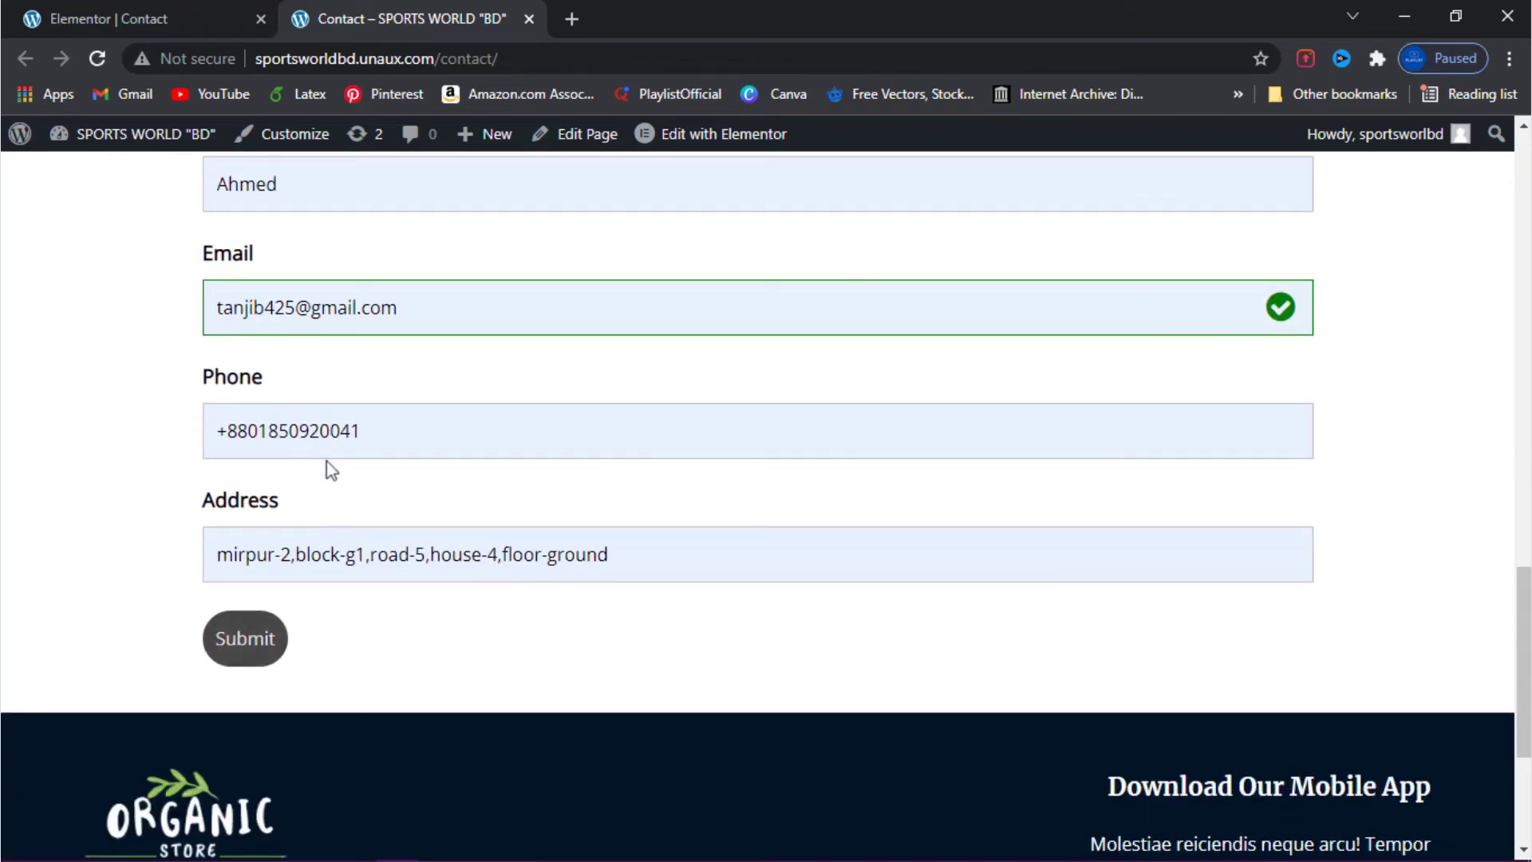
pyautogui.scroll(2, 417, 606)
pyautogui.scroll(1, 421, 615)
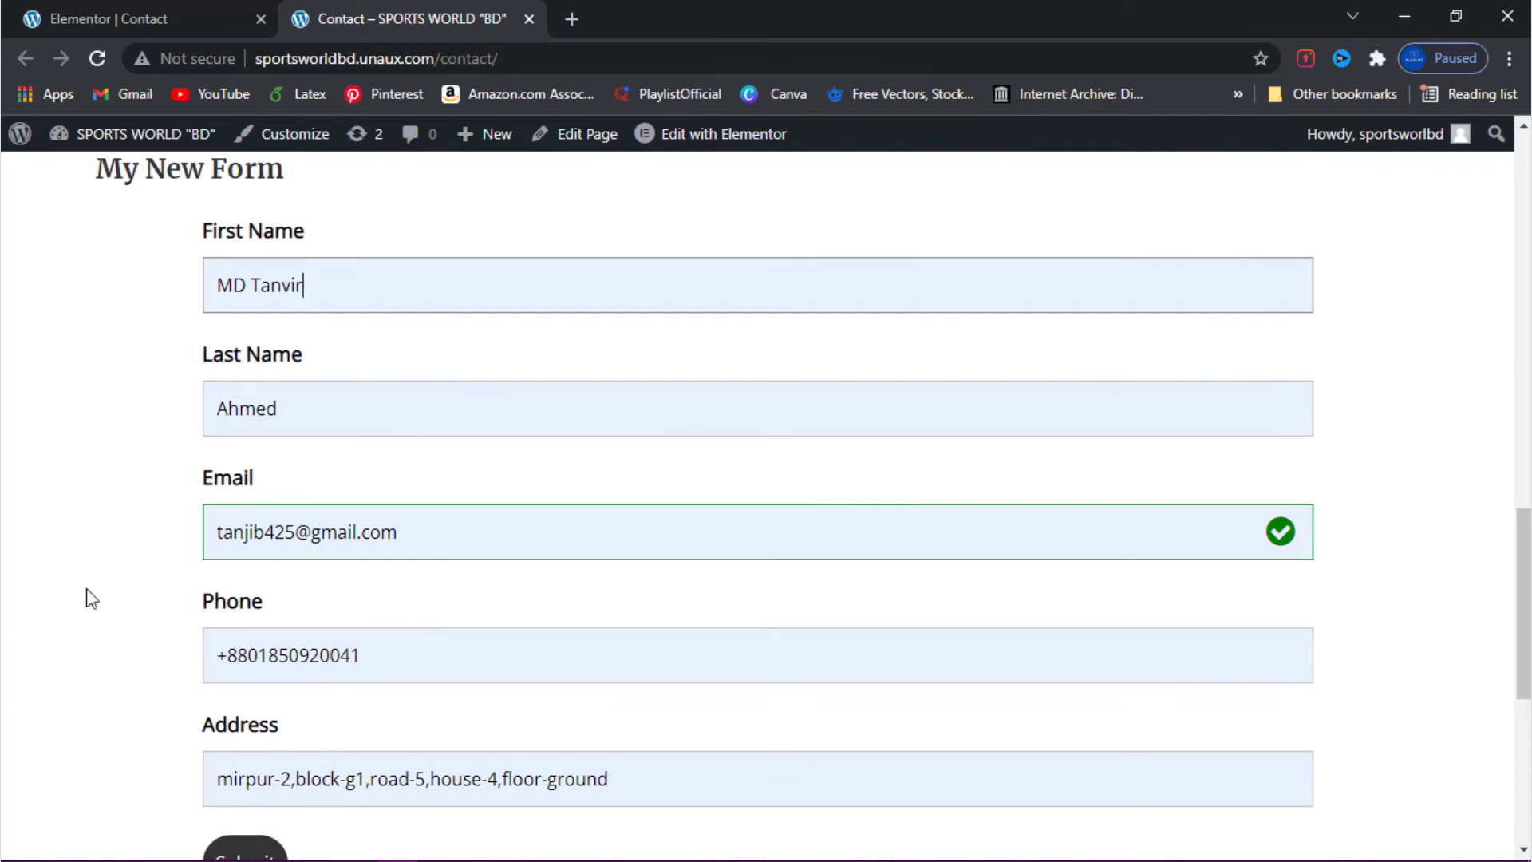
# Submit the completed contact form and check the page for the submission result.
pyautogui.scroll(-2, 90, 598)
pyautogui.click(242, 754)
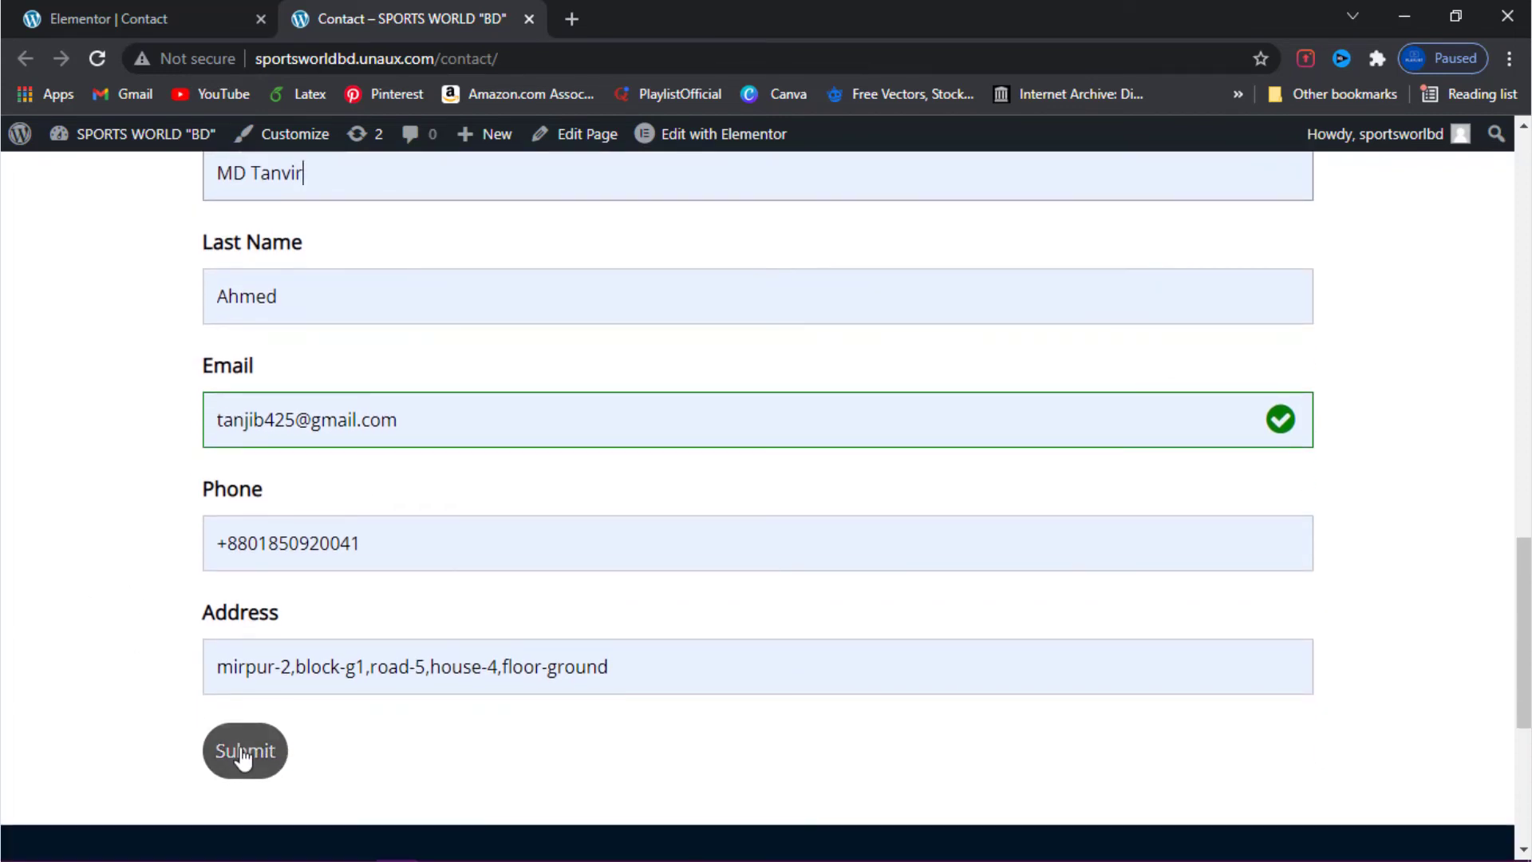
pyautogui.click(243, 756)
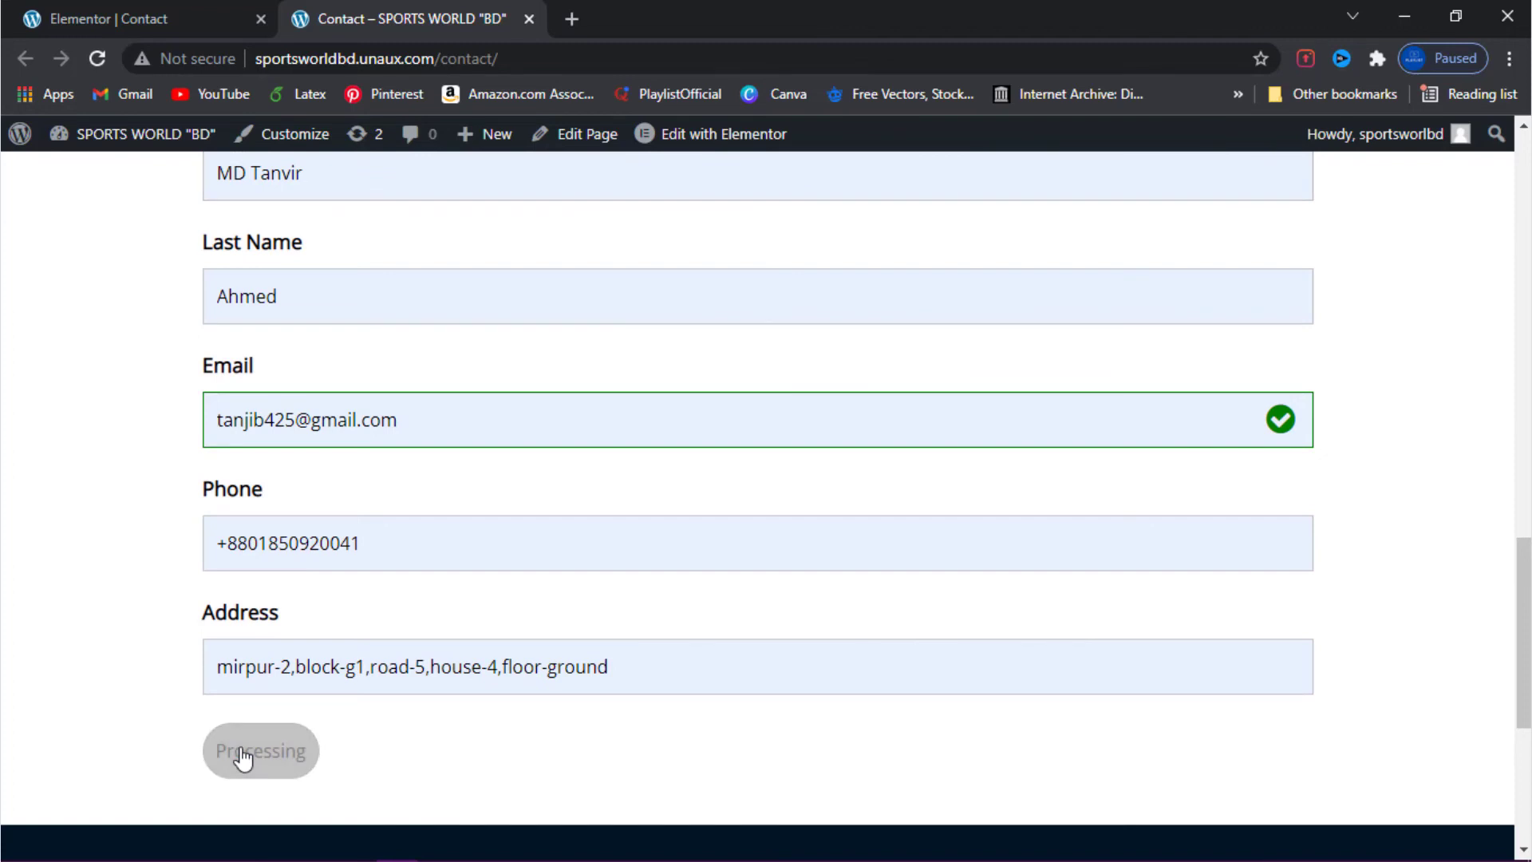
pyautogui.scroll(1, 241, 749)
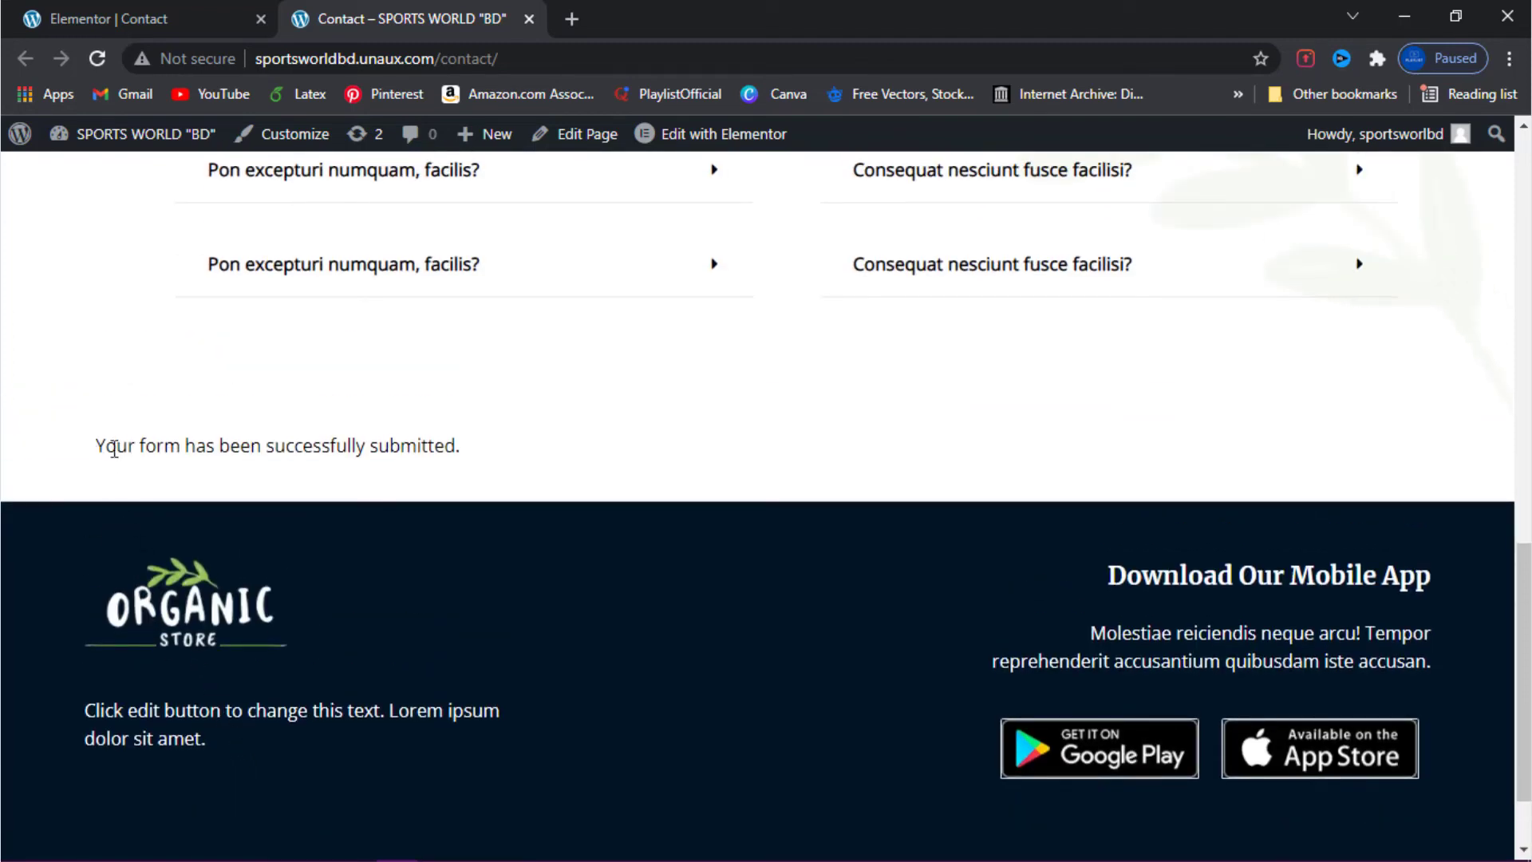
pyautogui.moveTo(114, 448); pyautogui.dragTo(463, 448)
pyautogui.click(497, 452)
pyautogui.scroll(15, 433, 506)
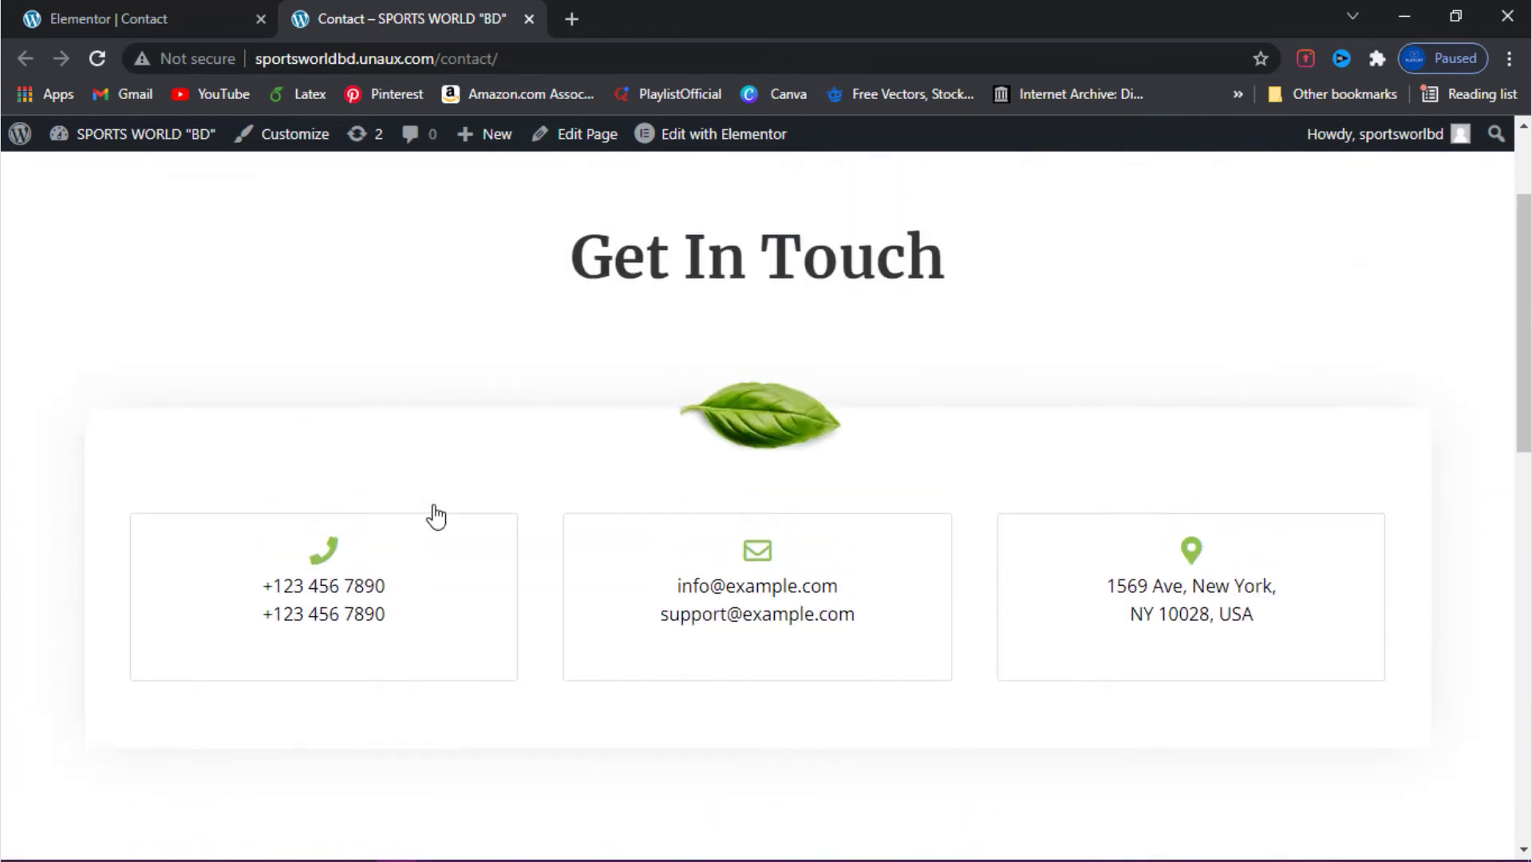
# Go from the live Contact page to the site's WordPress admin dashboard and close the Elementor editor's browser tab.
pyautogui.click(171, 4)
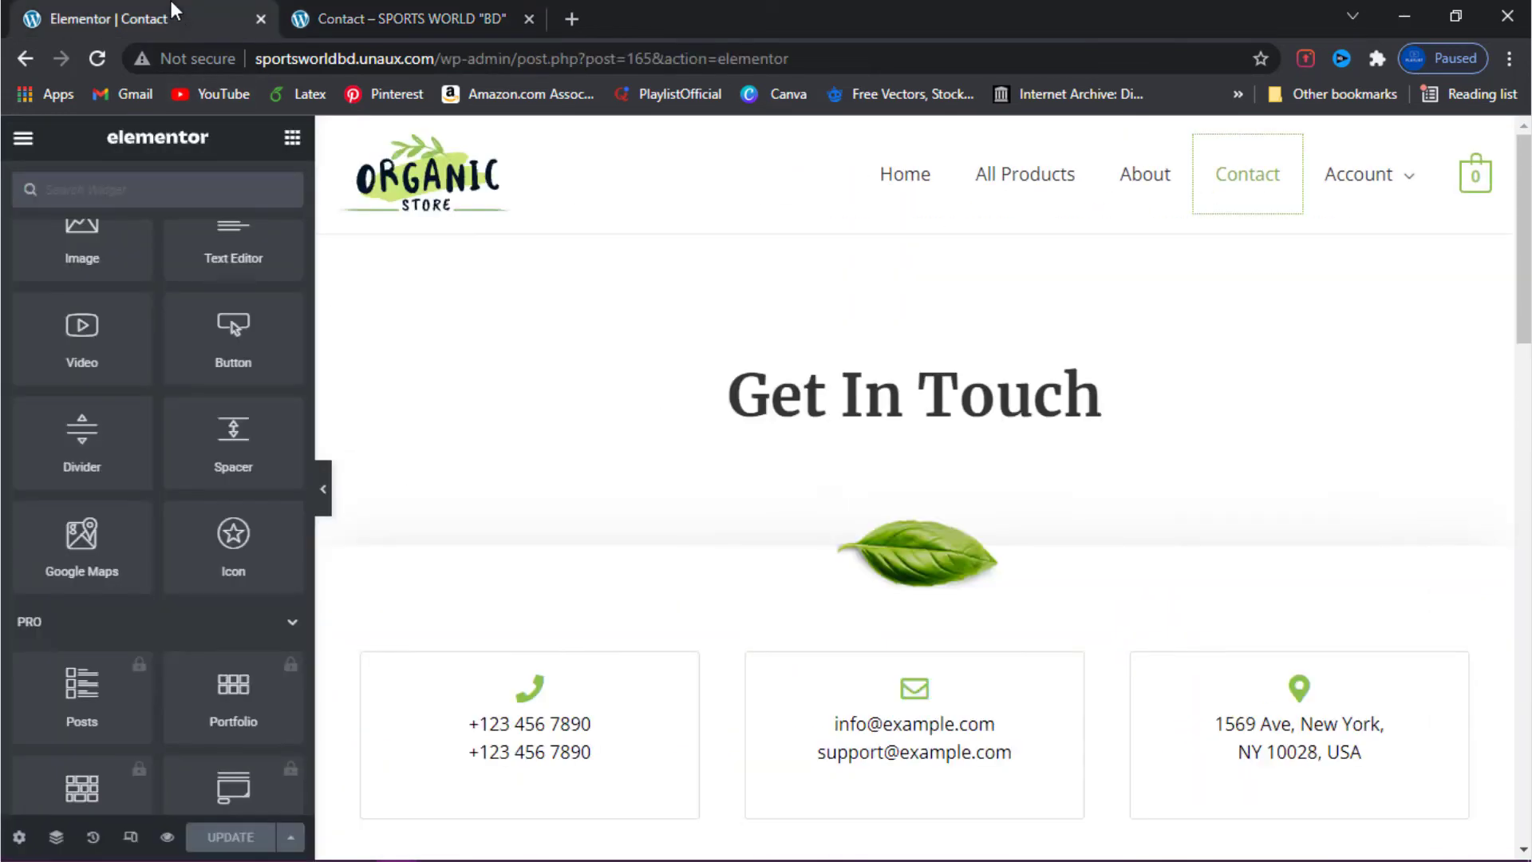
pyautogui.click(395, 4)
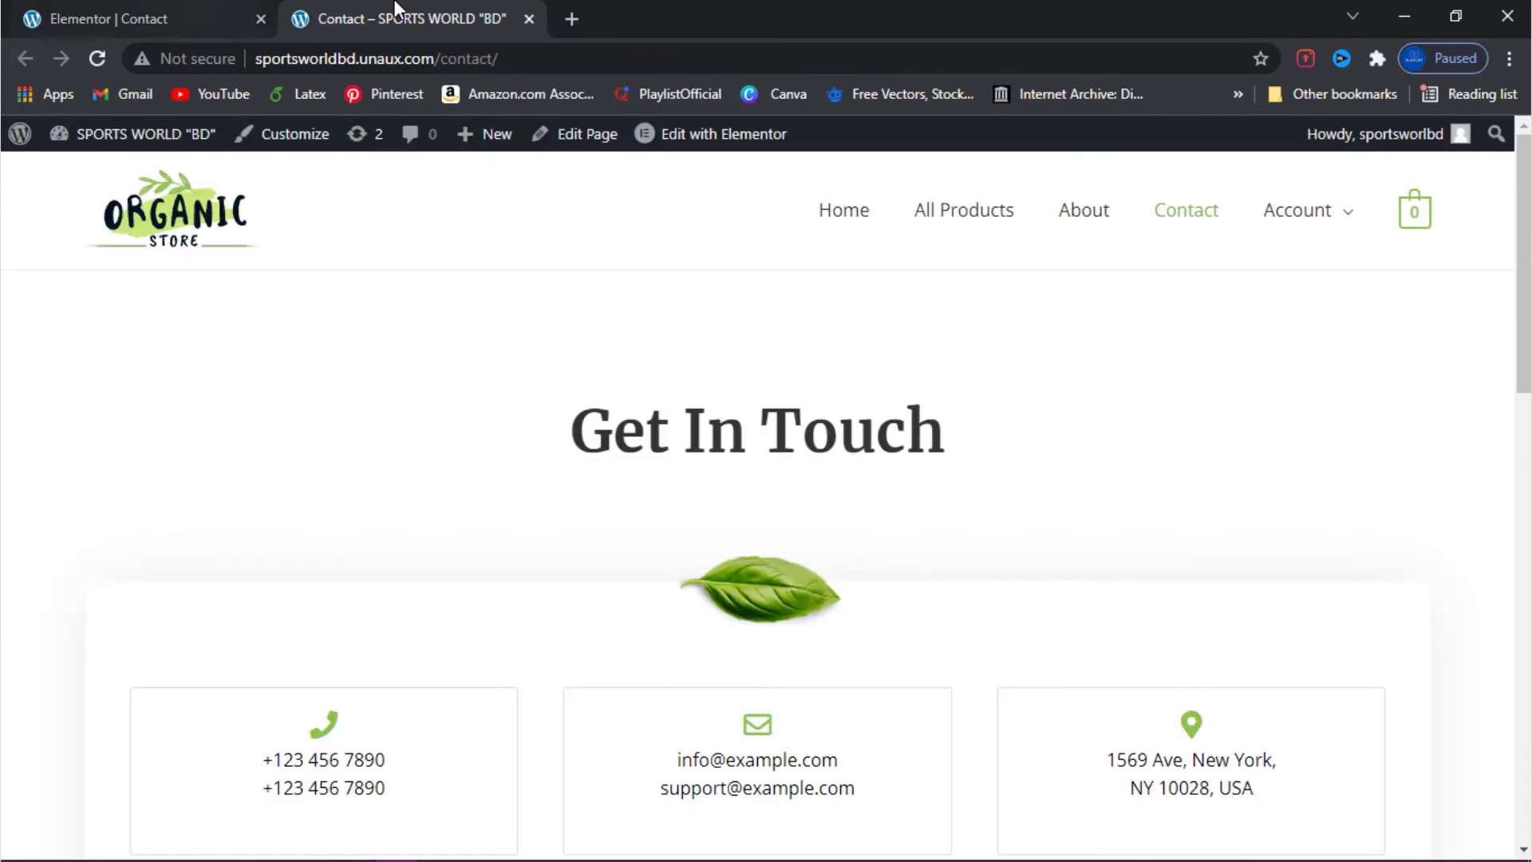
pyautogui.moveTo(144, 133)
pyautogui.click(112, 184)
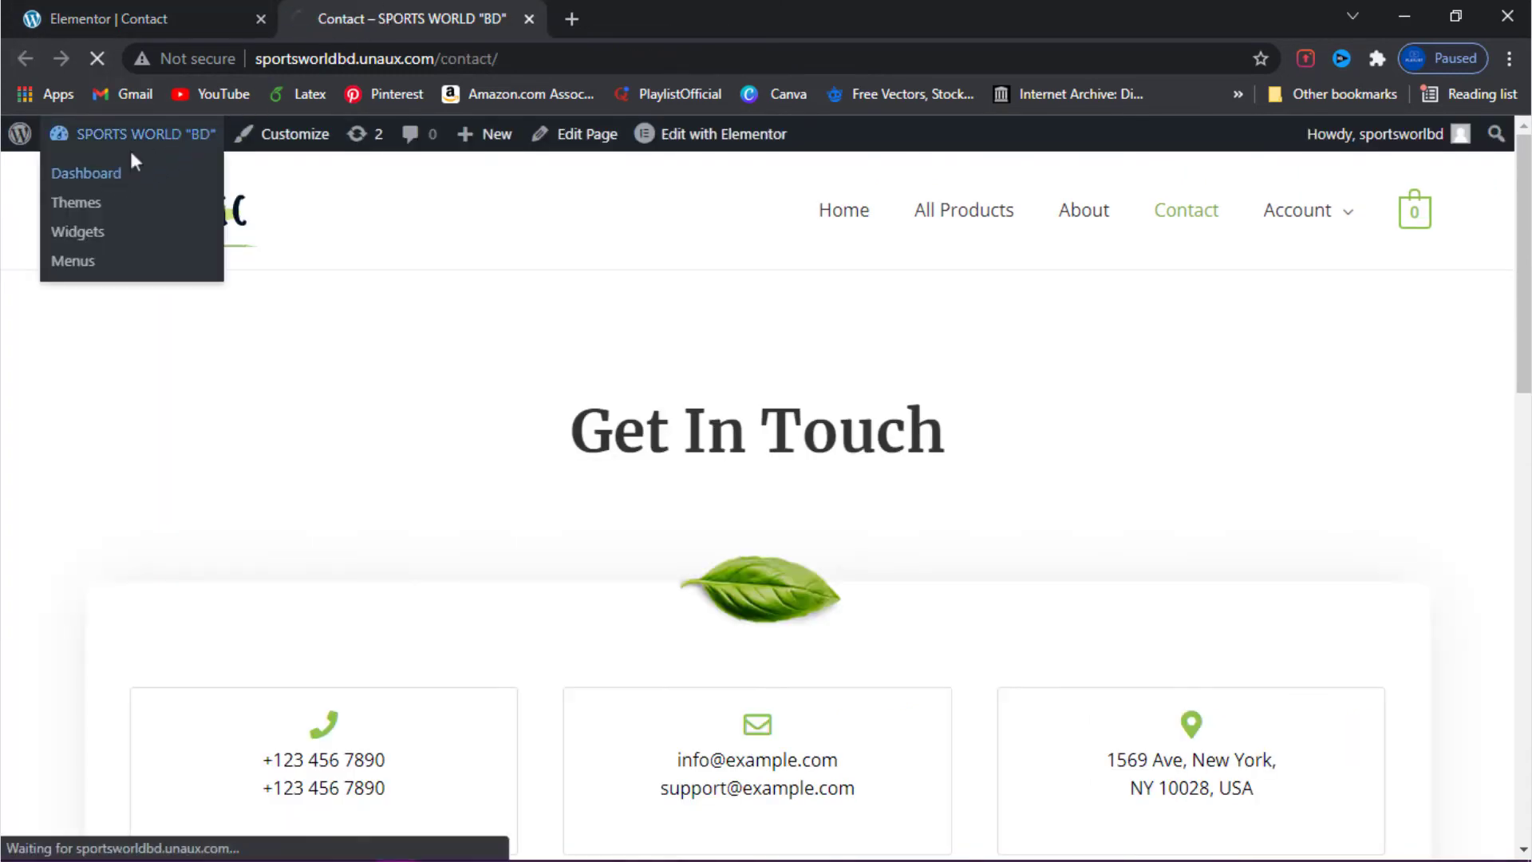
pyautogui.click(262, 18)
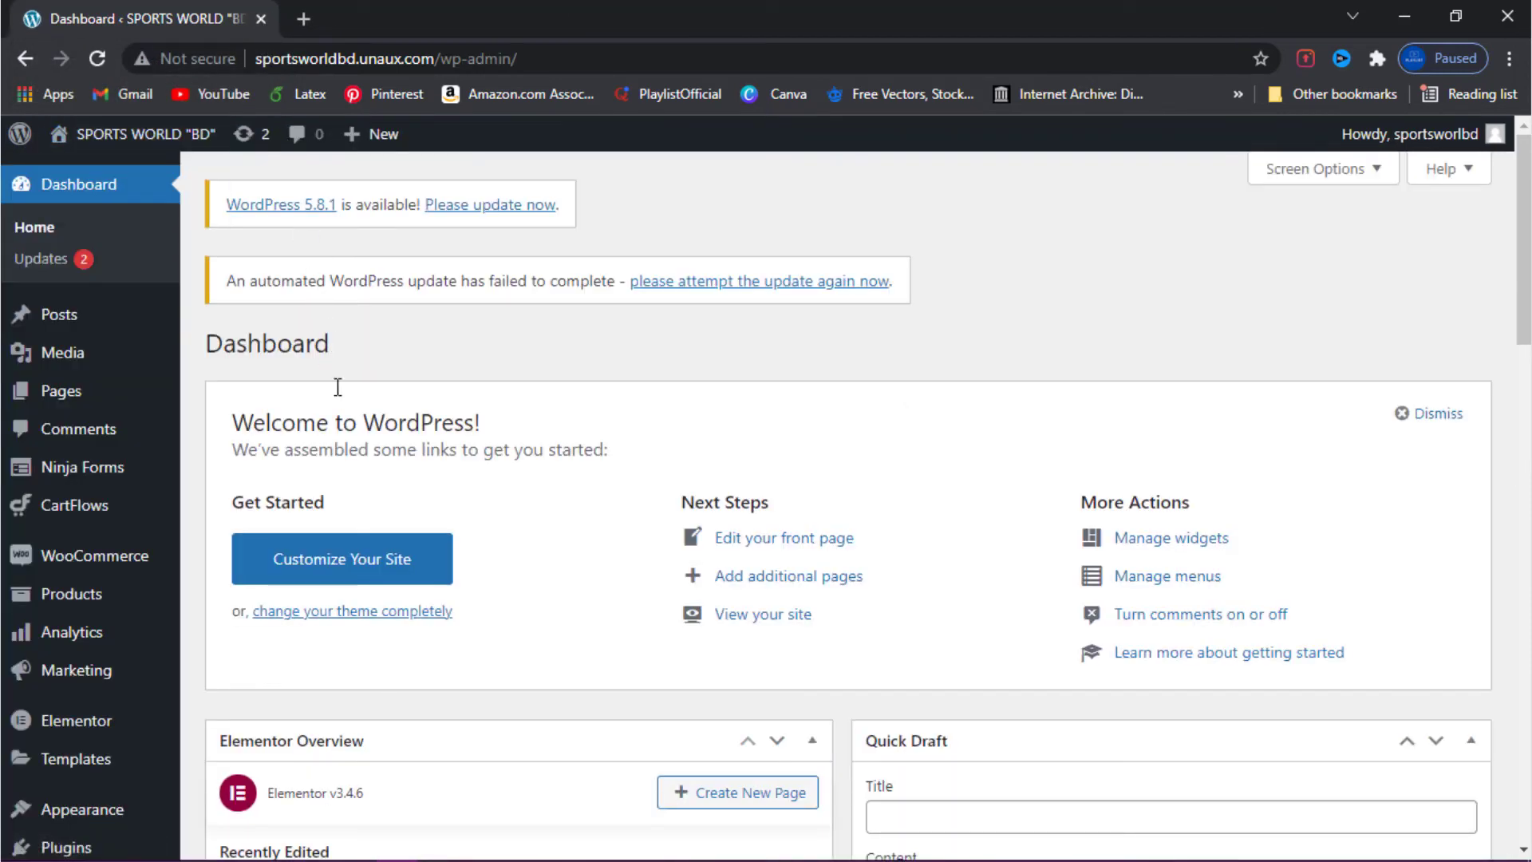
# Open the Ninja Forms submissions for My New Form and check the submitted entry's name, email, phone and address values.
pyautogui.moveTo(60, 469)
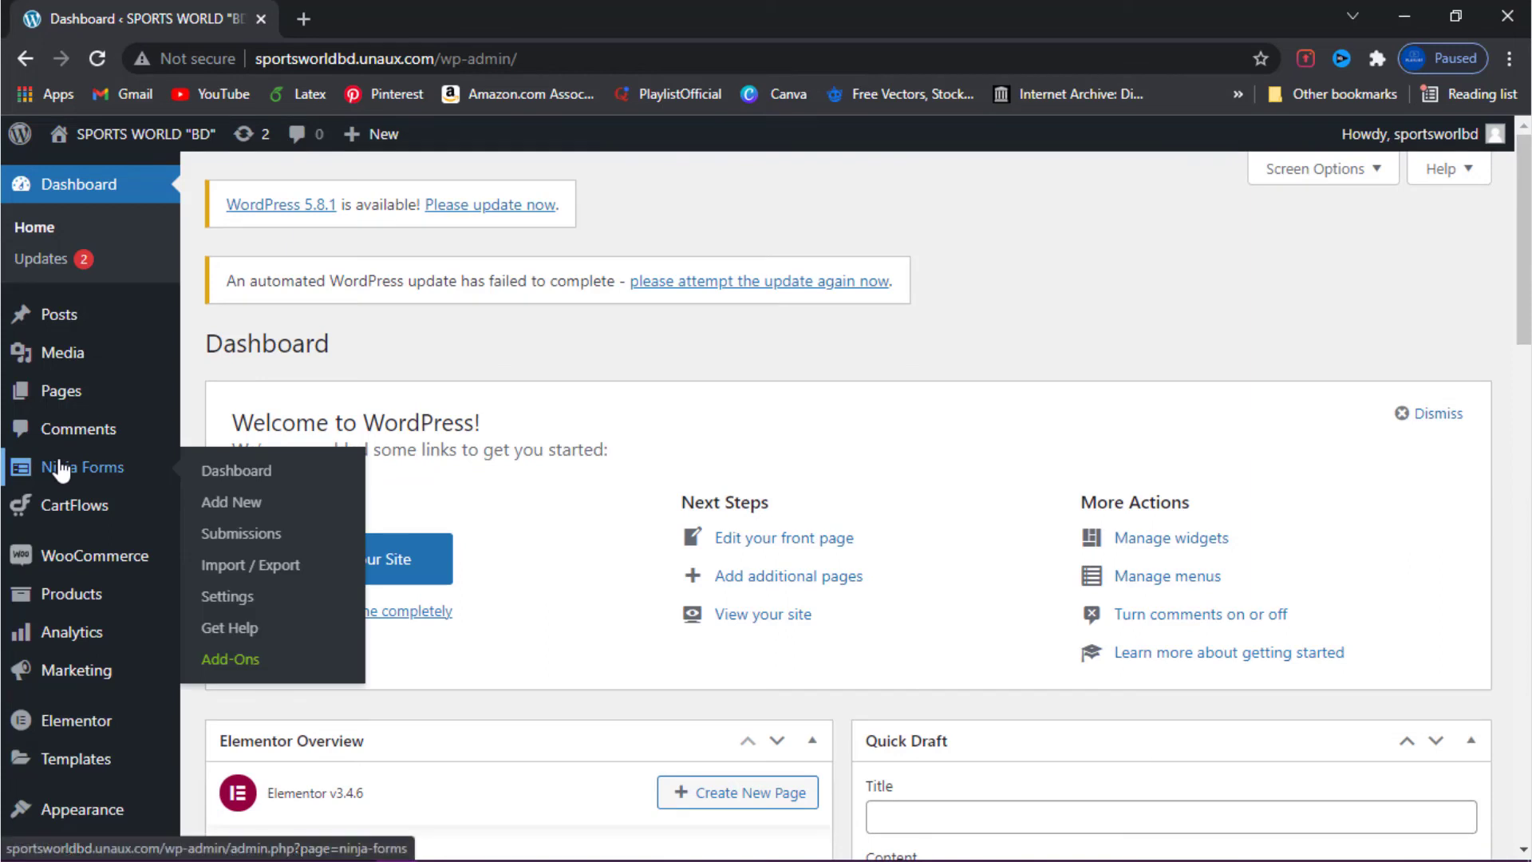
pyautogui.click(238, 535)
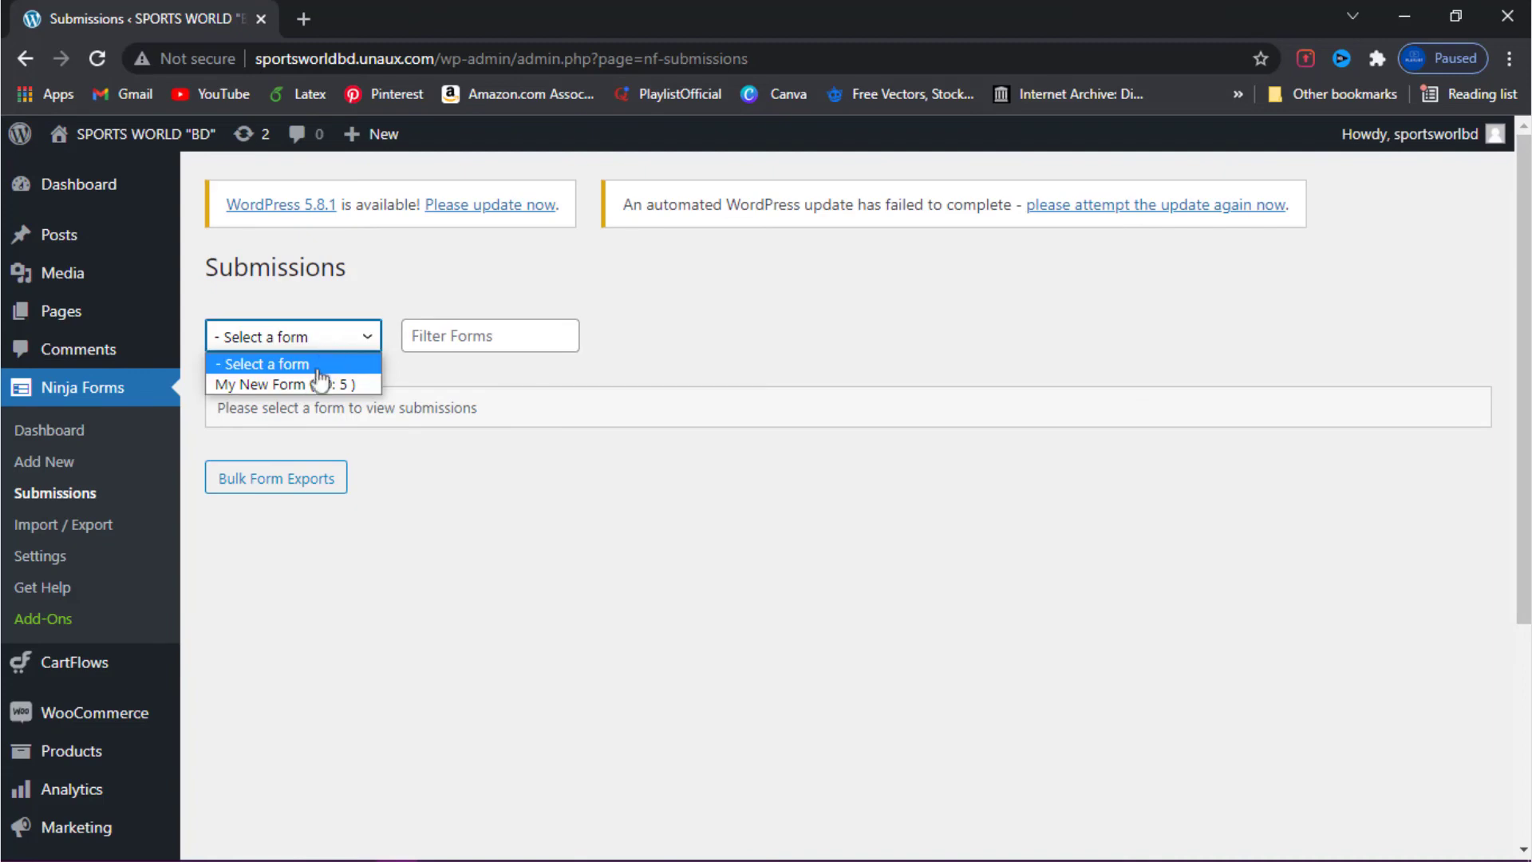
pyautogui.click(309, 384)
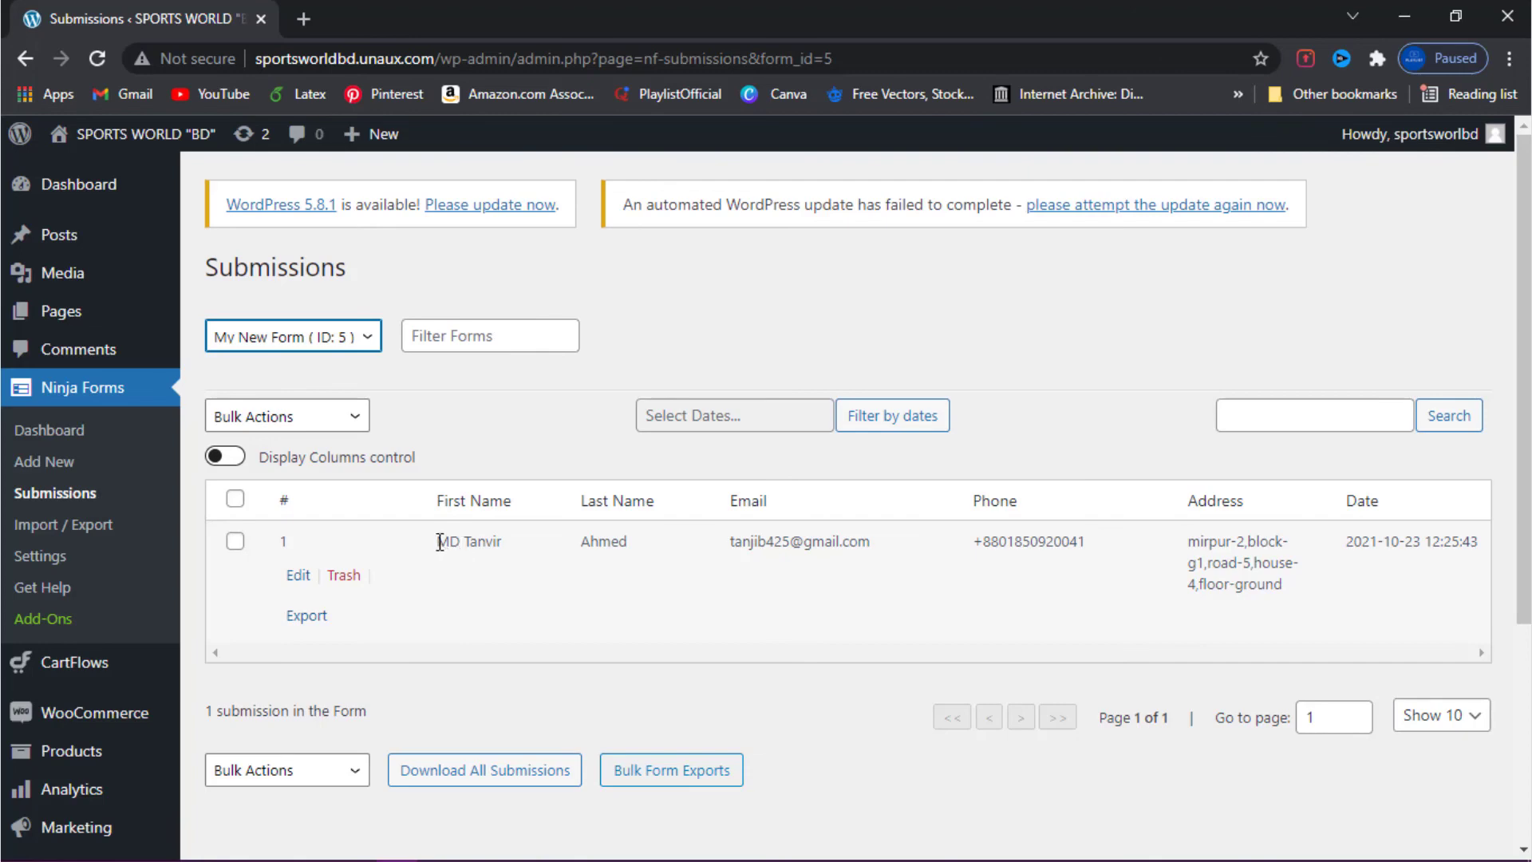
pyautogui.moveTo(438, 543); pyautogui.dragTo(1090, 553)
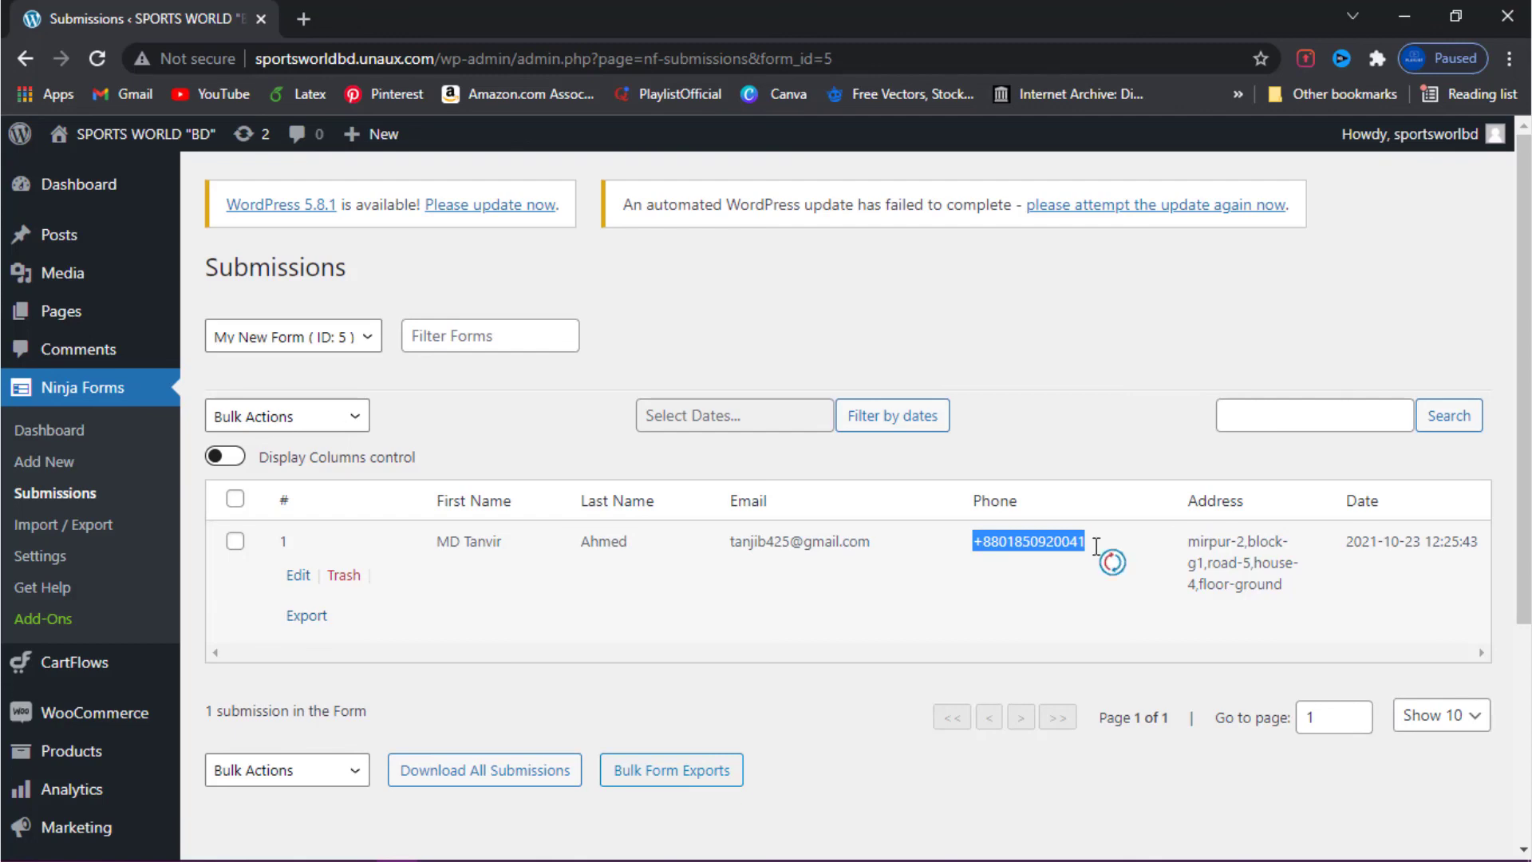
pyautogui.moveTo(1189, 542); pyautogui.dragTo(1288, 588)
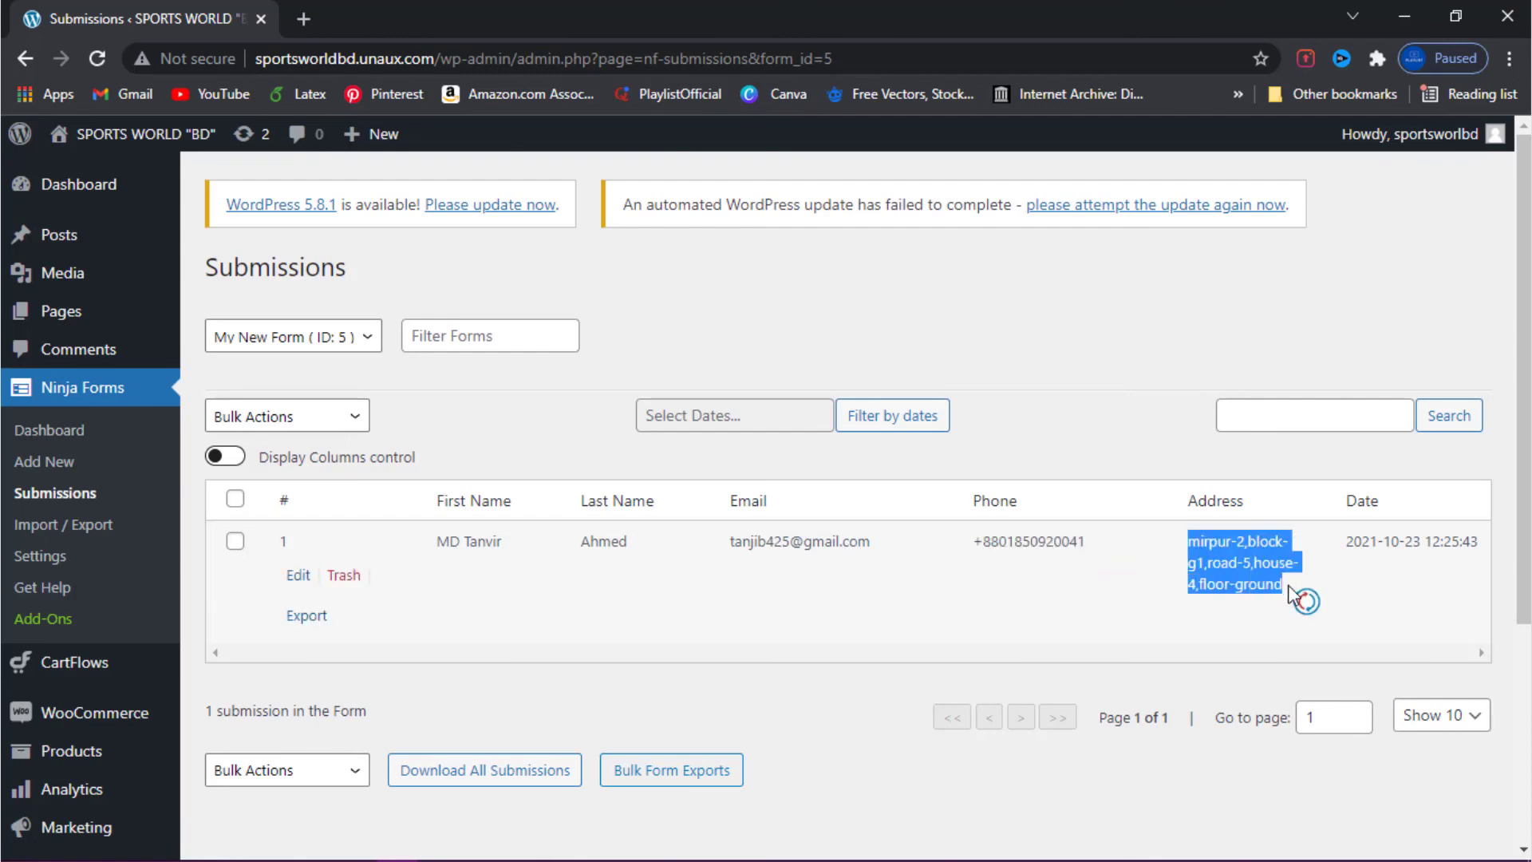